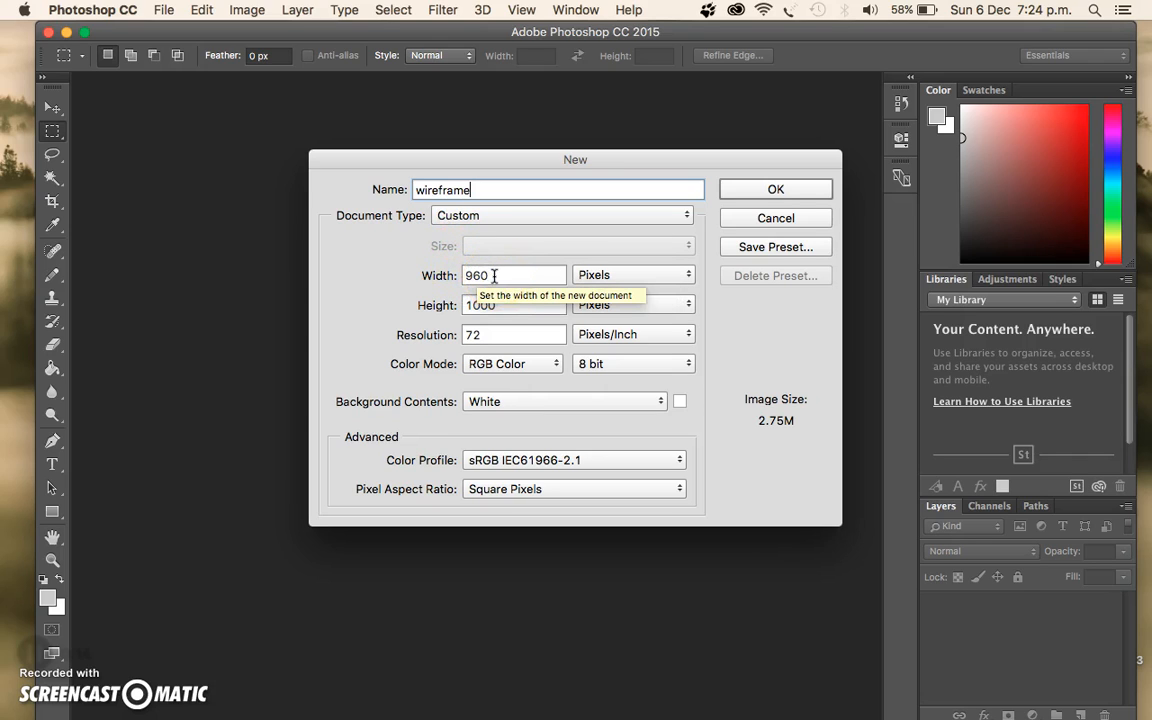
Step: Create the new document "wireframe" at 960 by 1000 pixels with a resolution of 72 pixels/inch
left_click(508, 305)
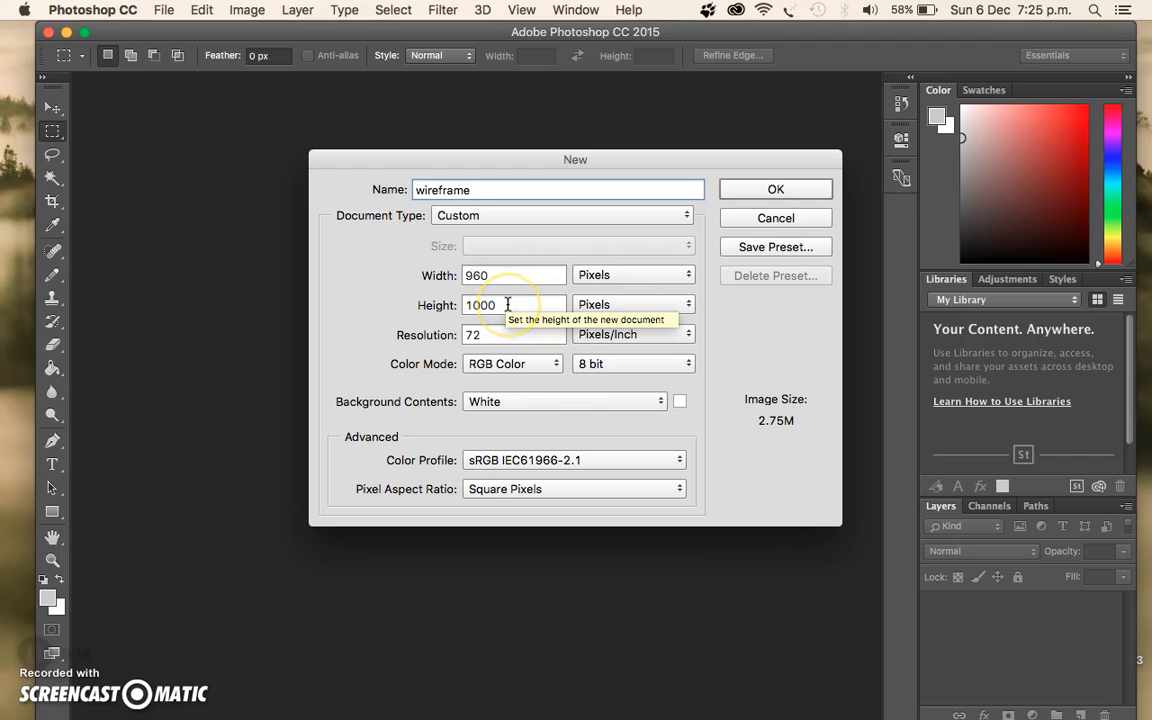
left_click(500, 336)
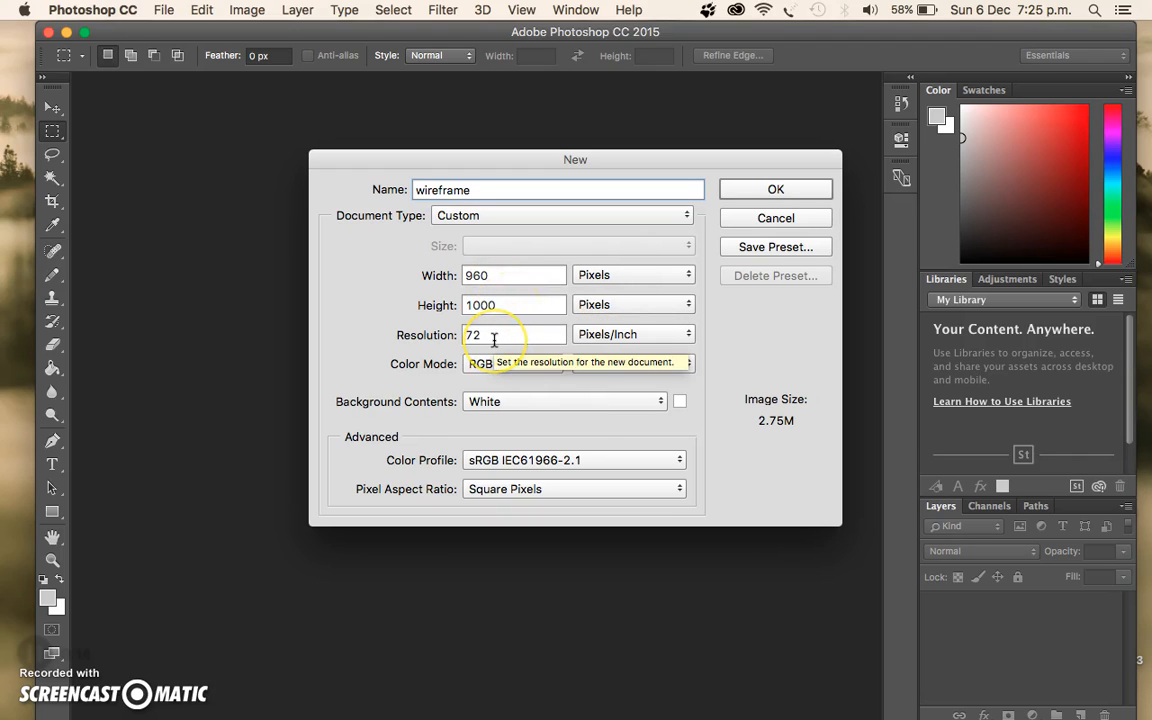
left_click(768, 190)
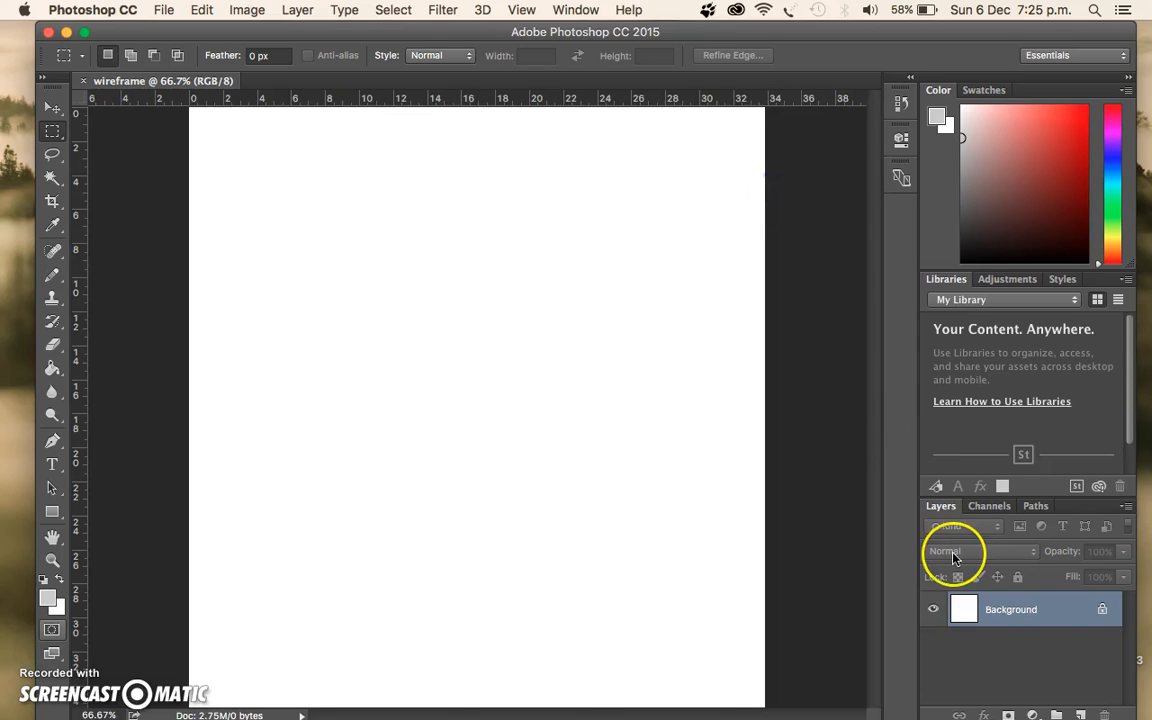
Step: Add a new layer above the background and name it "header"
left_click(1081, 713)
left_click(1007, 611)
type("he")
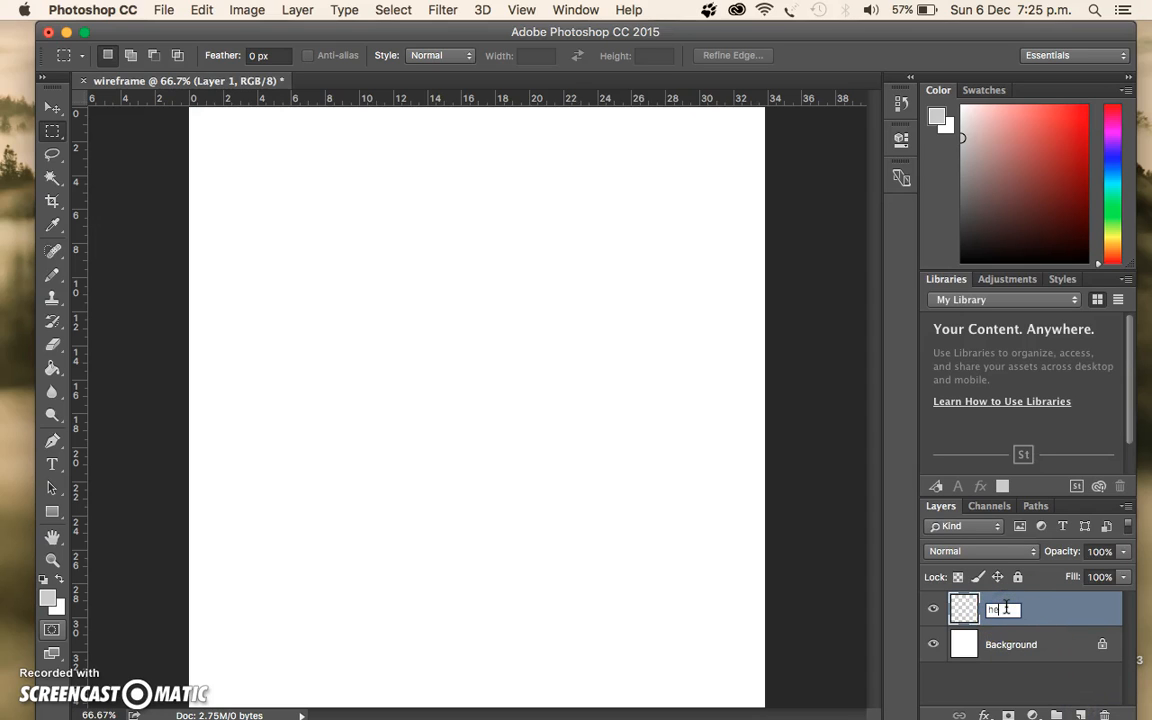
type("ad")
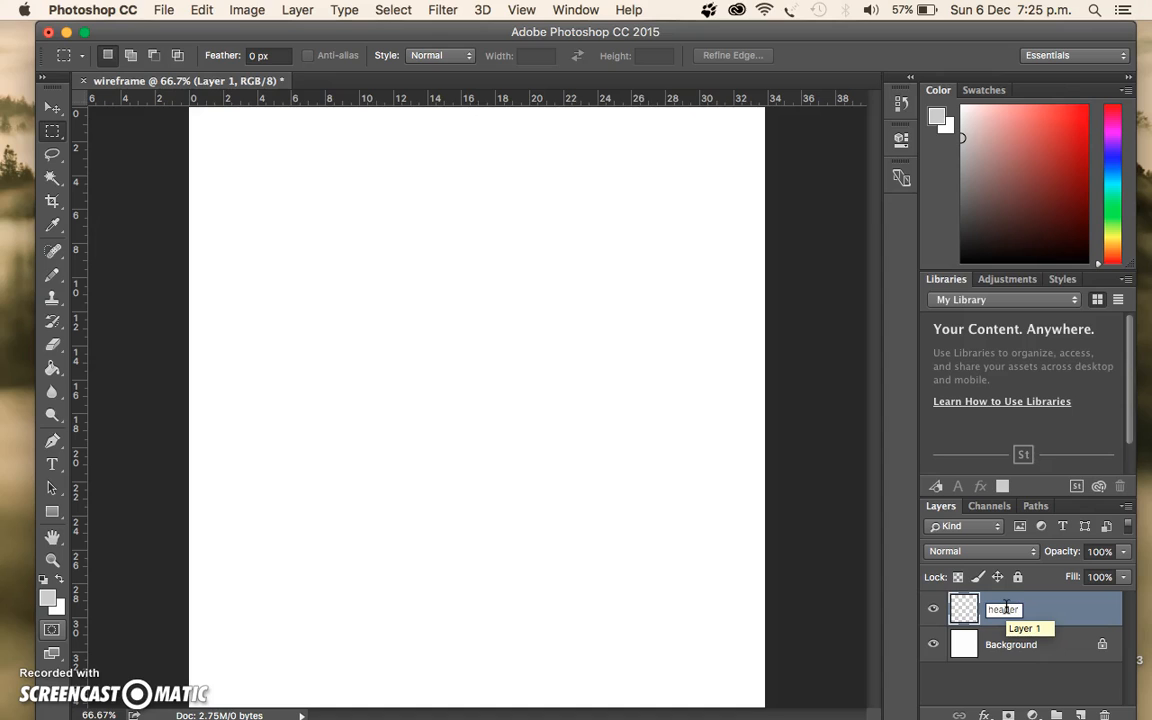
type("er")
key("Return")
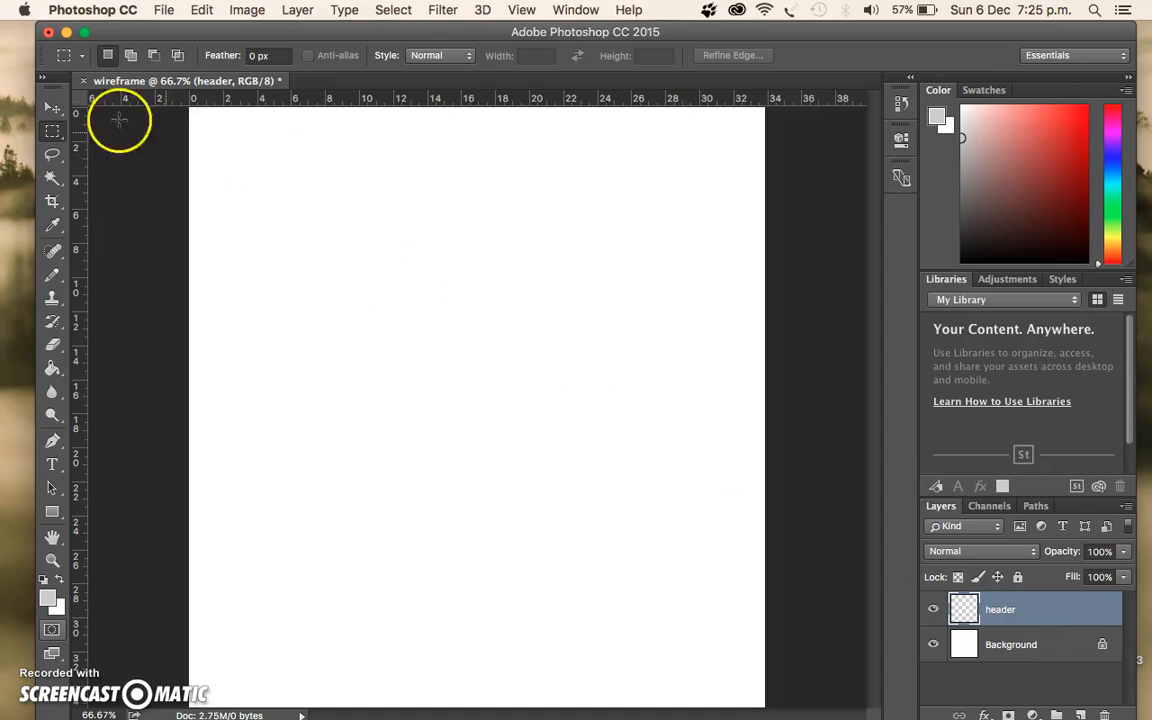
Step: Place a fixed-size rectangular marquee selection of 960 px by 150 px across the upper part of the canvas
left_click(55, 134)
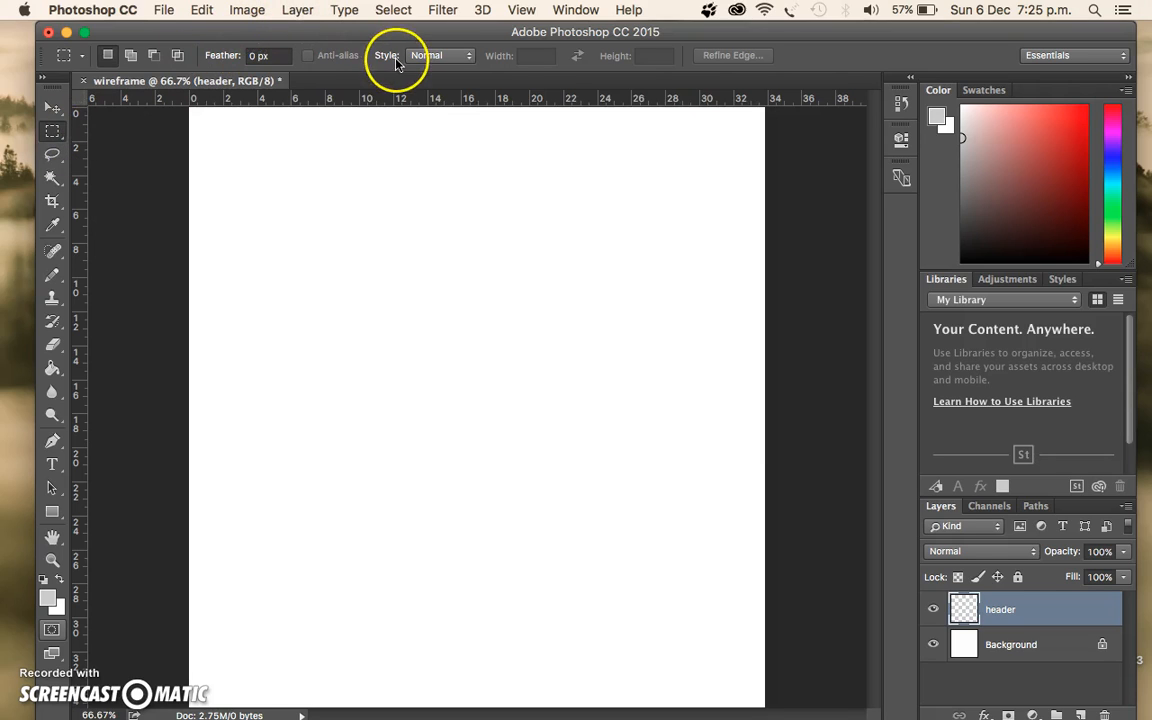
left_click(469, 62)
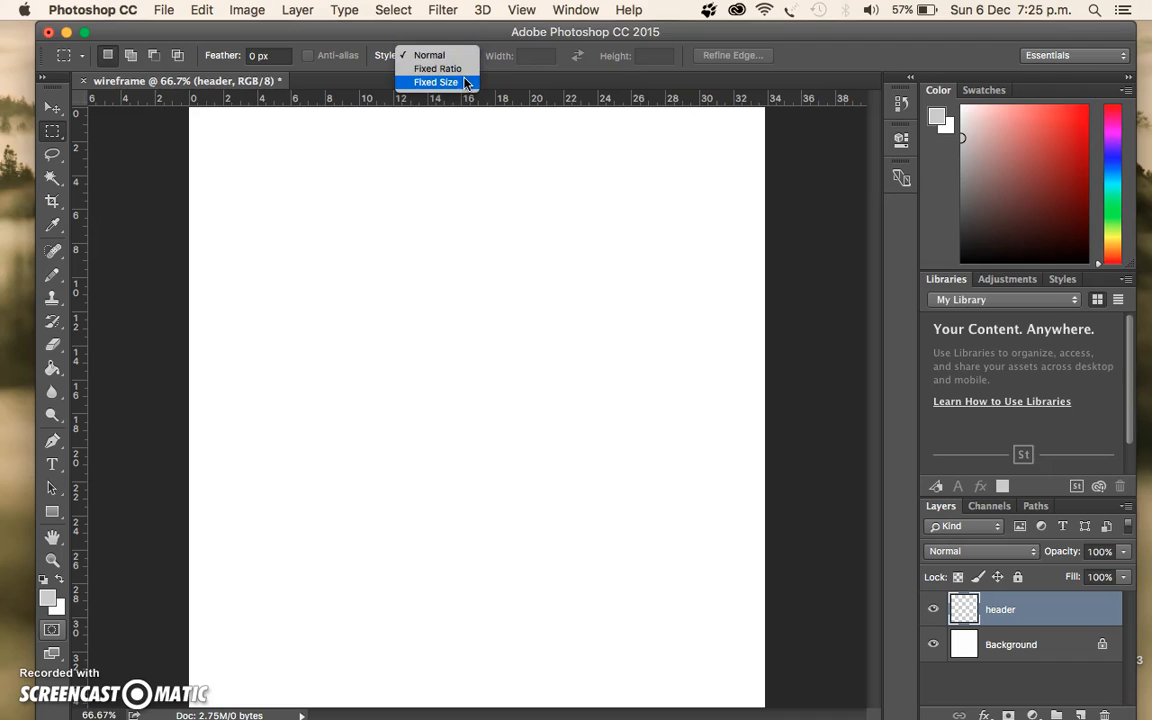
left_click(465, 83)
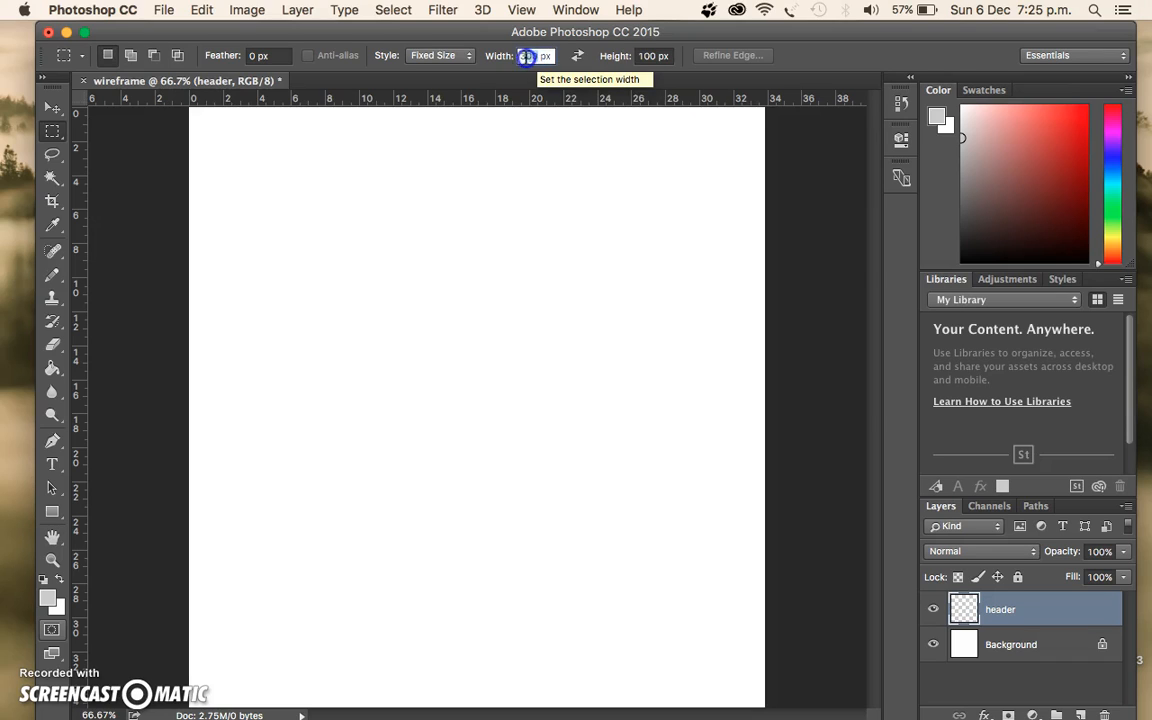
left_click(514, 56)
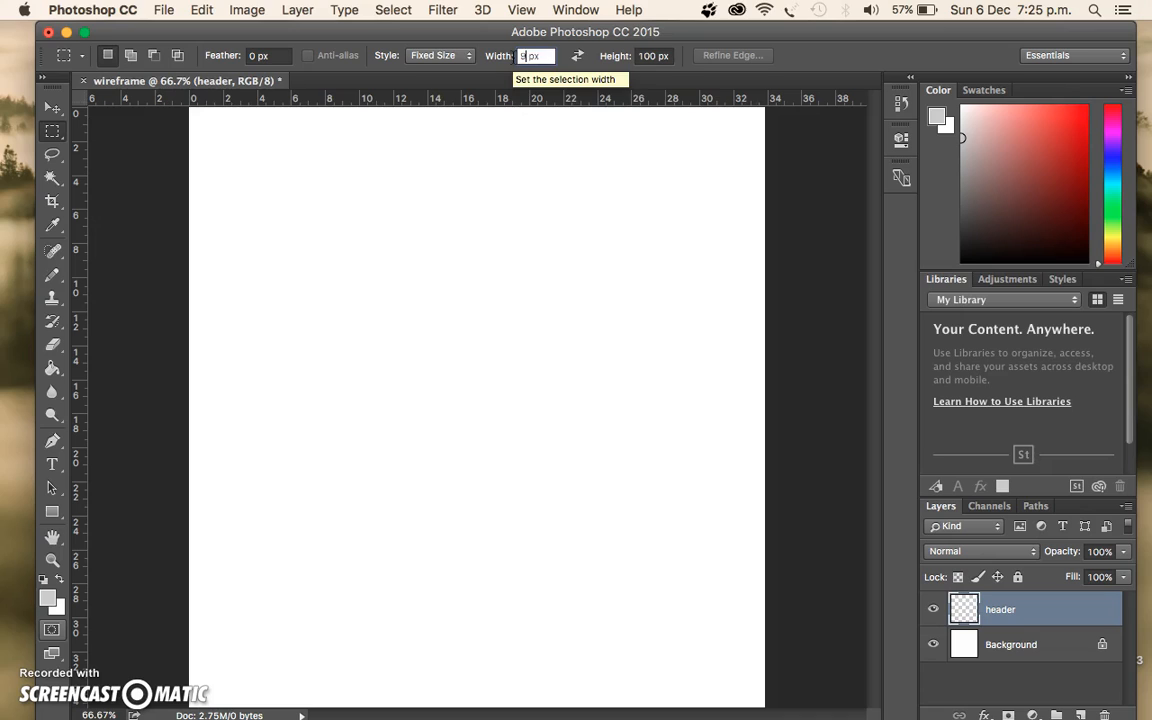
type("960")
left_click(648, 57)
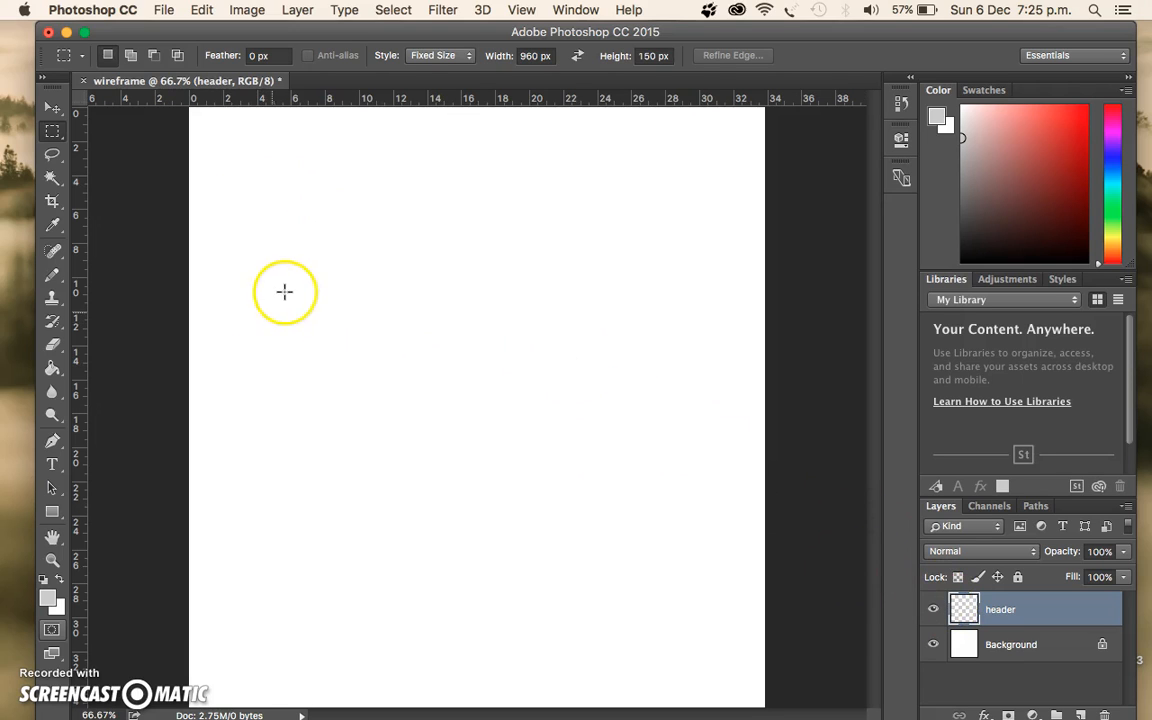
left_click(256, 225)
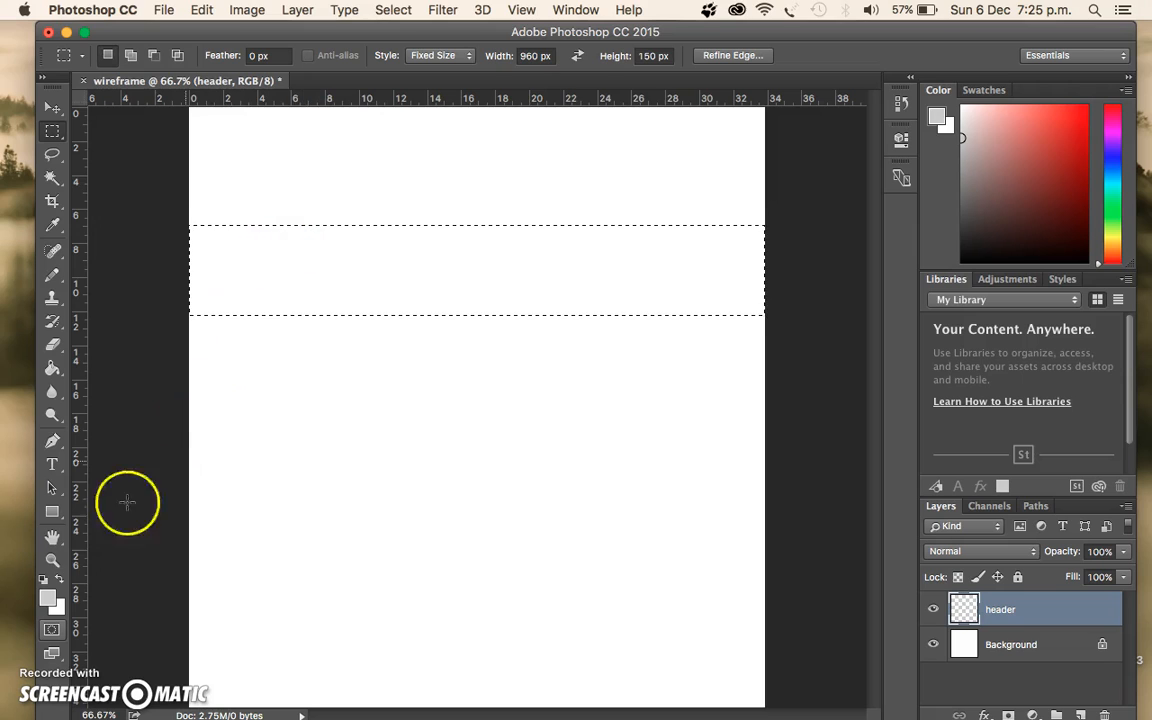
Step: Set the foreground colour to grey 999999 and fill the rectangular selection on the header layer with it
left_click(47, 600)
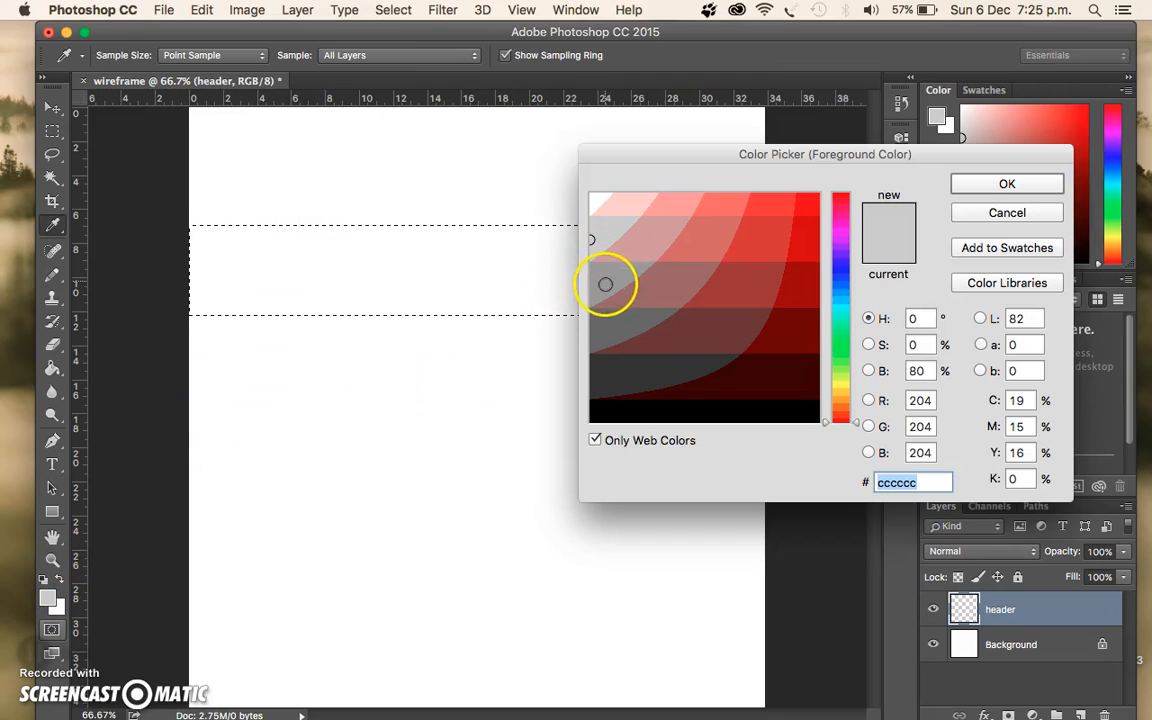
left_click(605, 284)
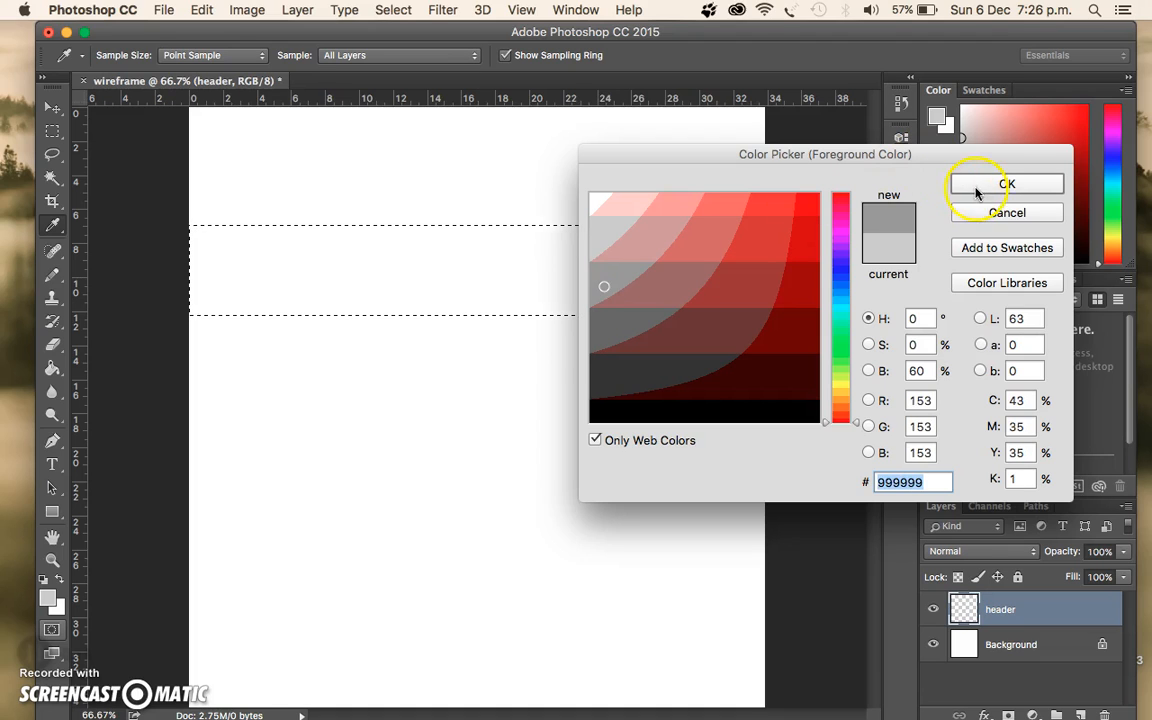
left_click(977, 193)
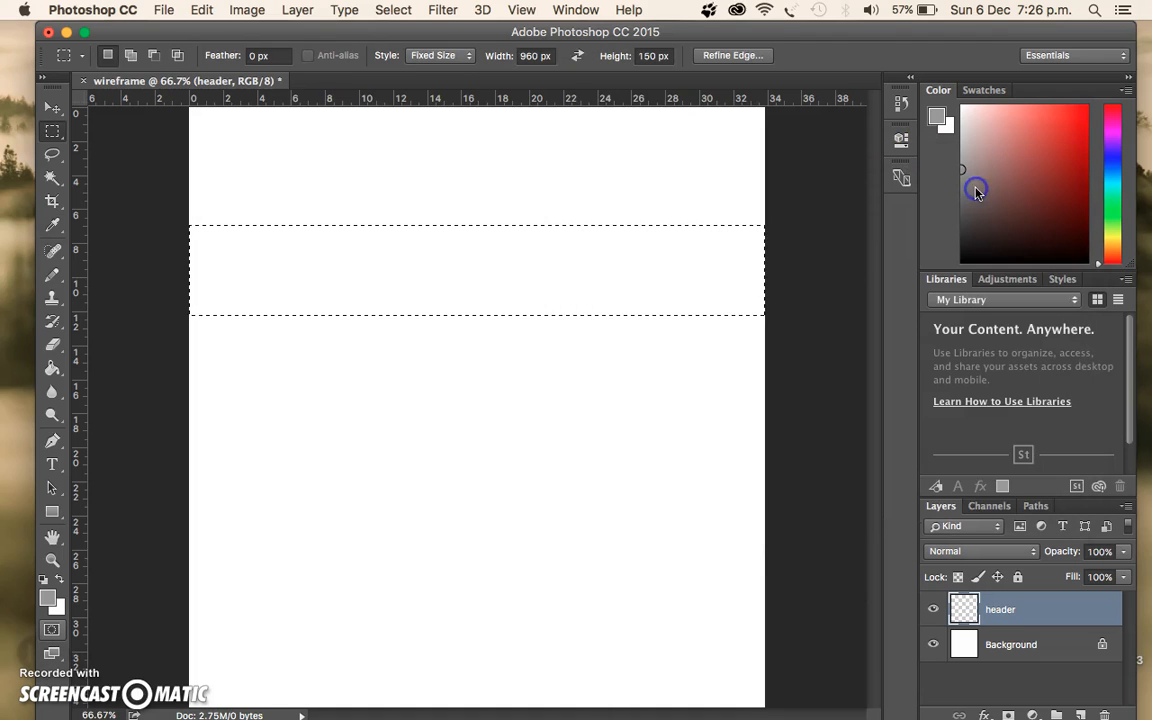
left_click(54, 371)
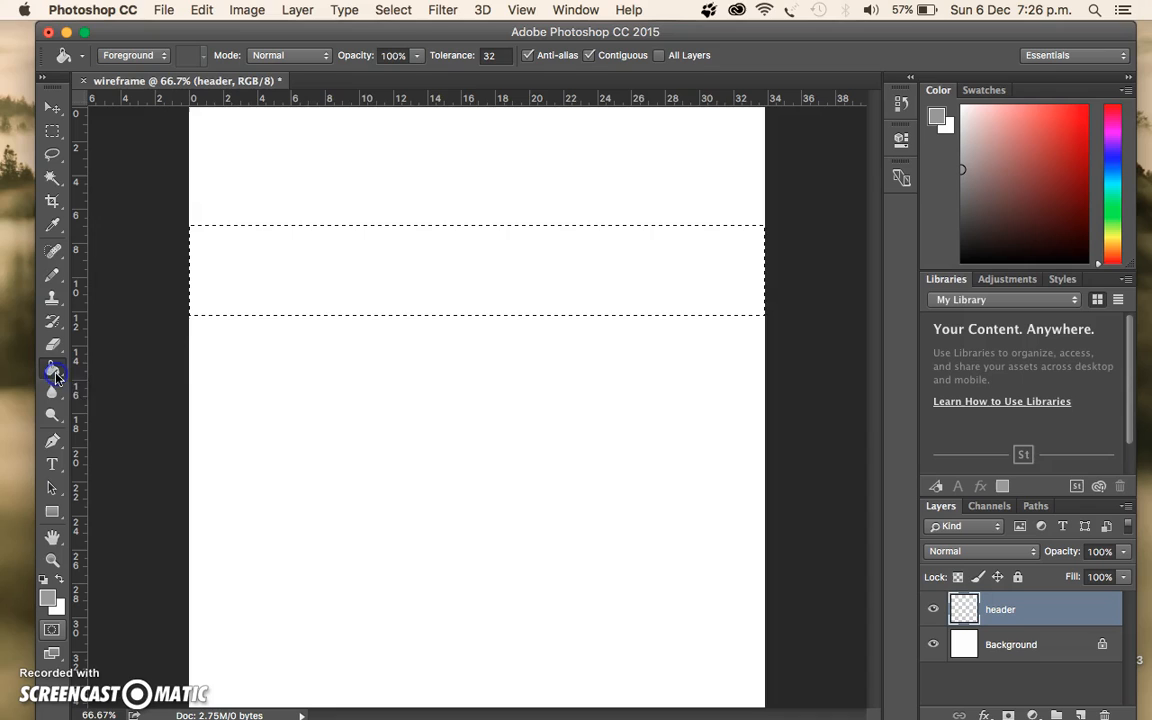
left_click(372, 268)
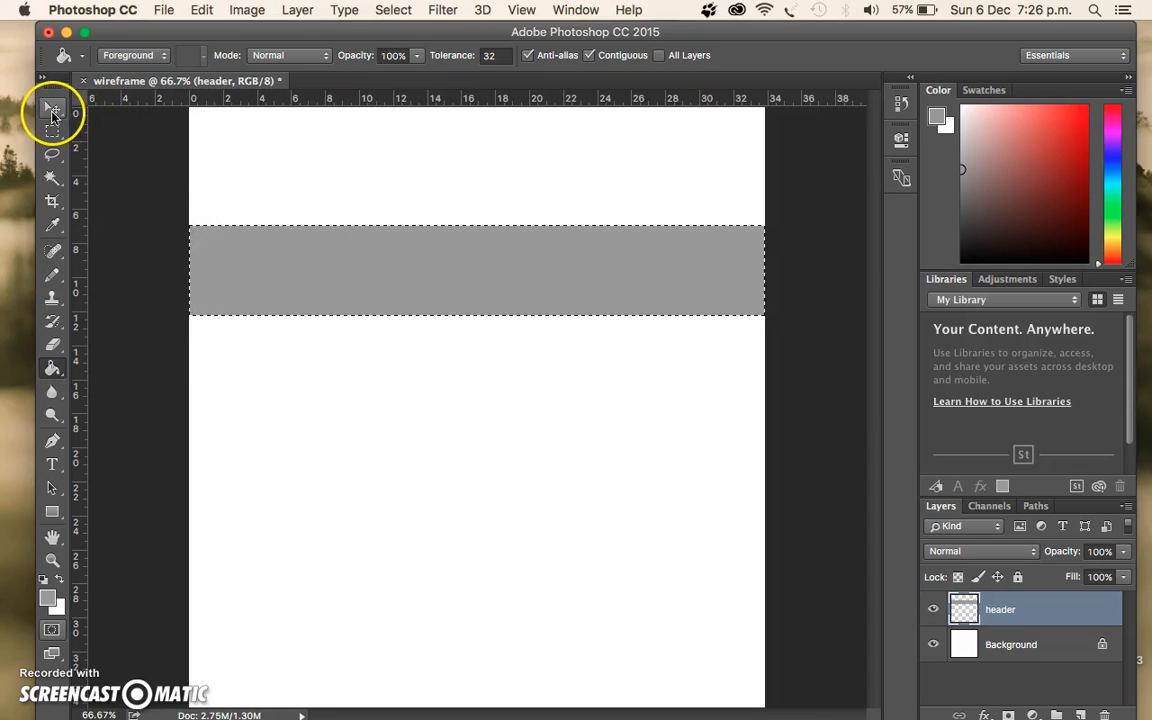
Step: Move the grey band straight up to just below the canvas's upper edge
left_click(52, 110)
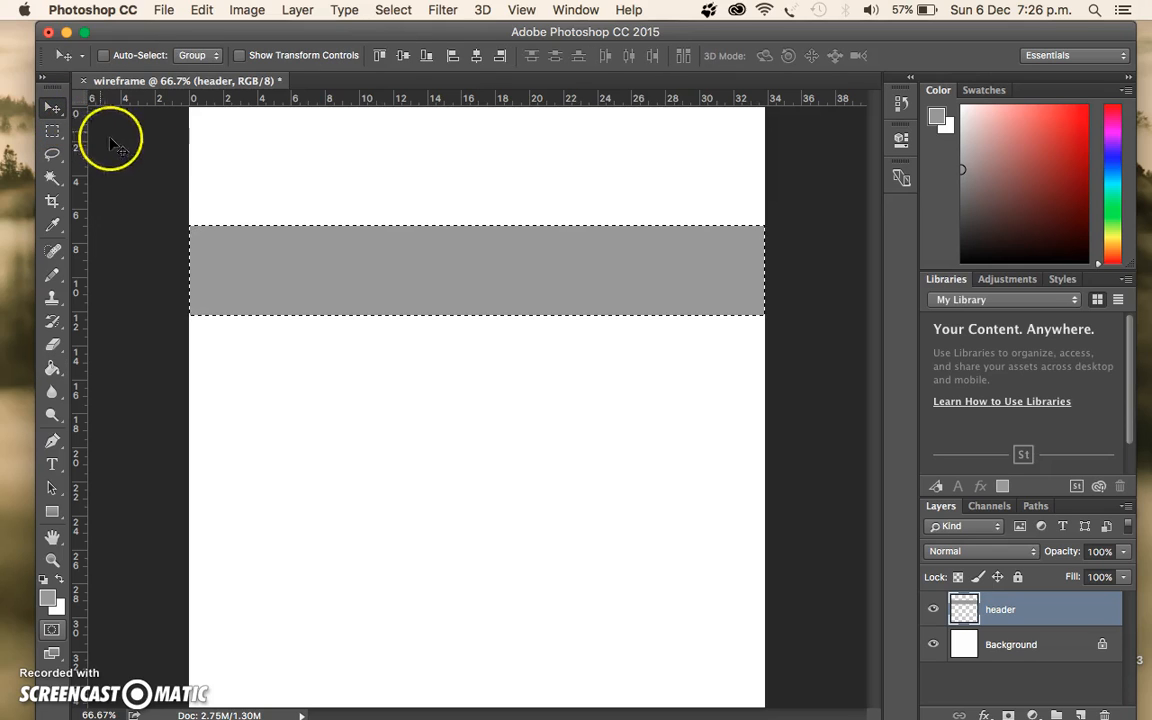
left_click_drag(388, 272, 392, 166)
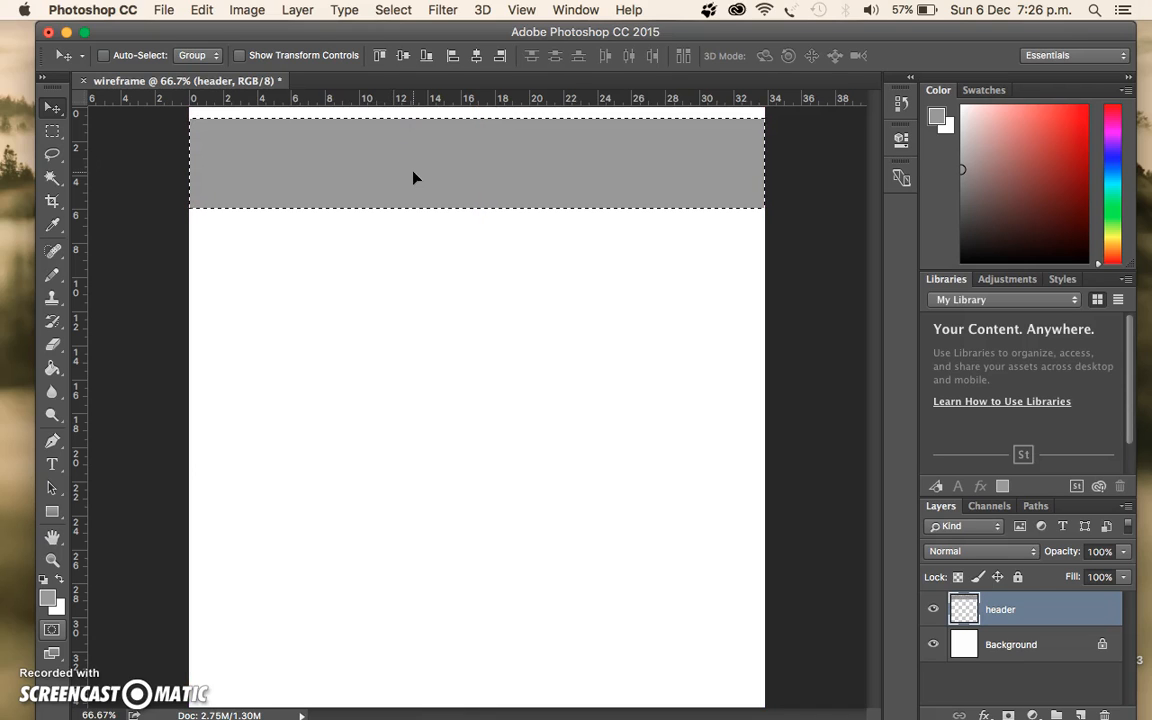
left_click(174, 151)
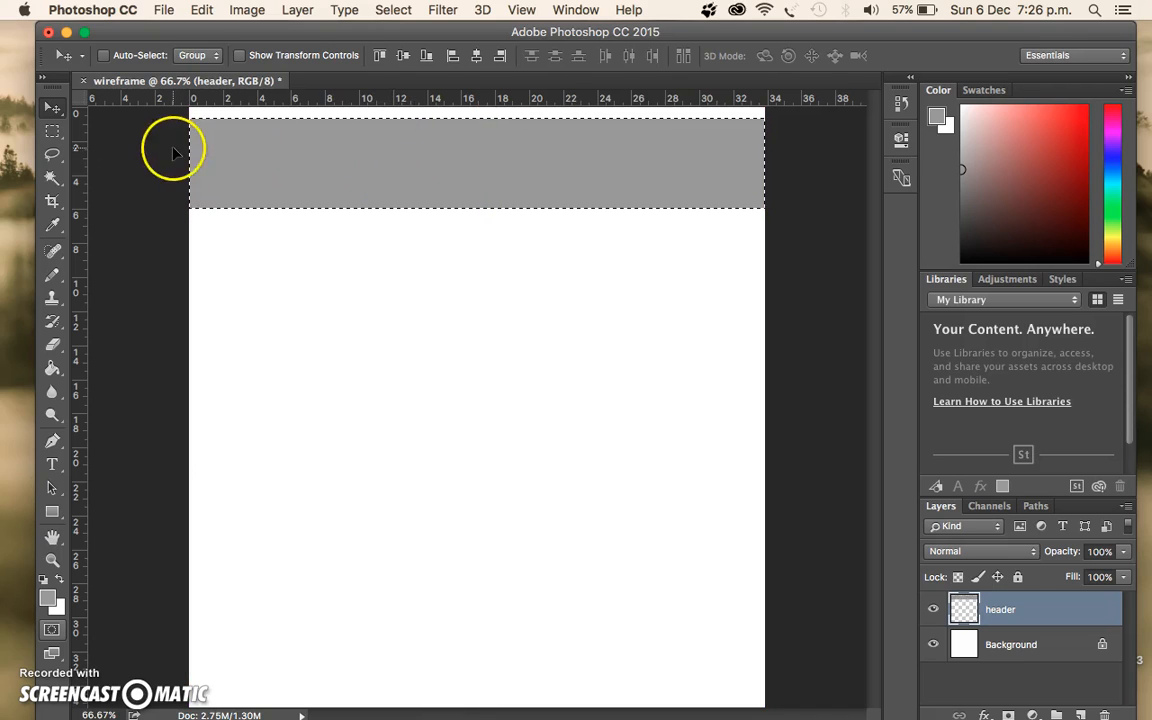
Step: Clear the selection around the grey band, reselect the band with the Magic Wand and deselect it again
left_click(52, 178)
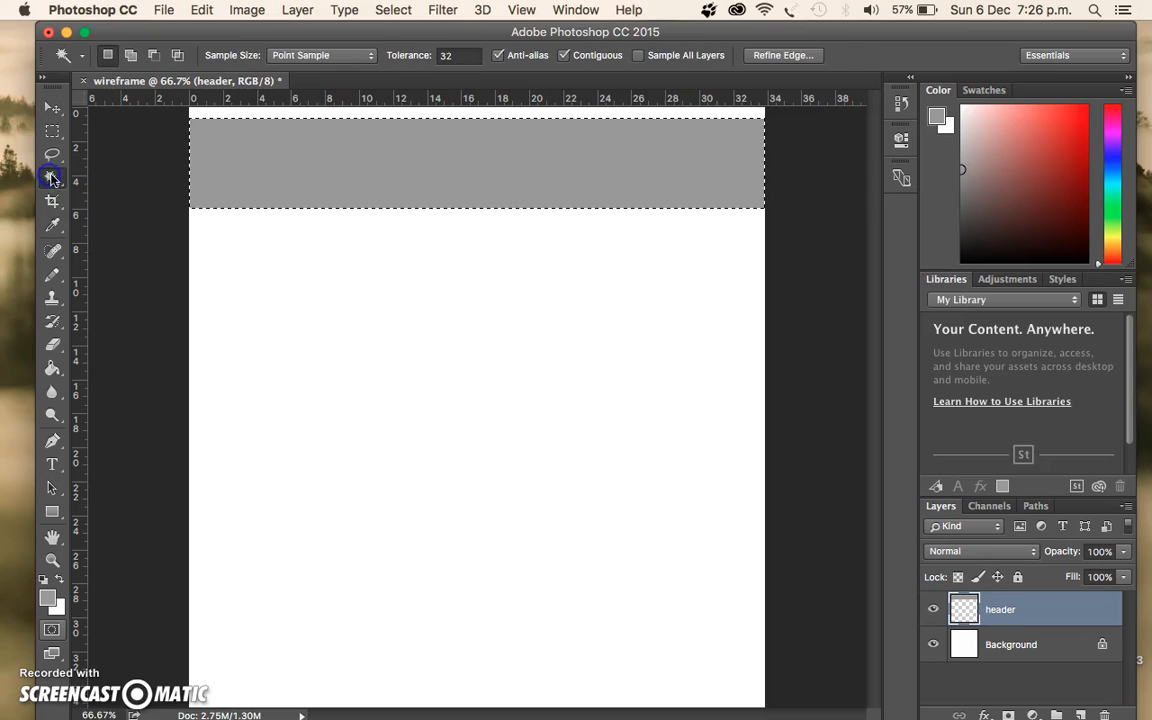
left_click(245, 157)
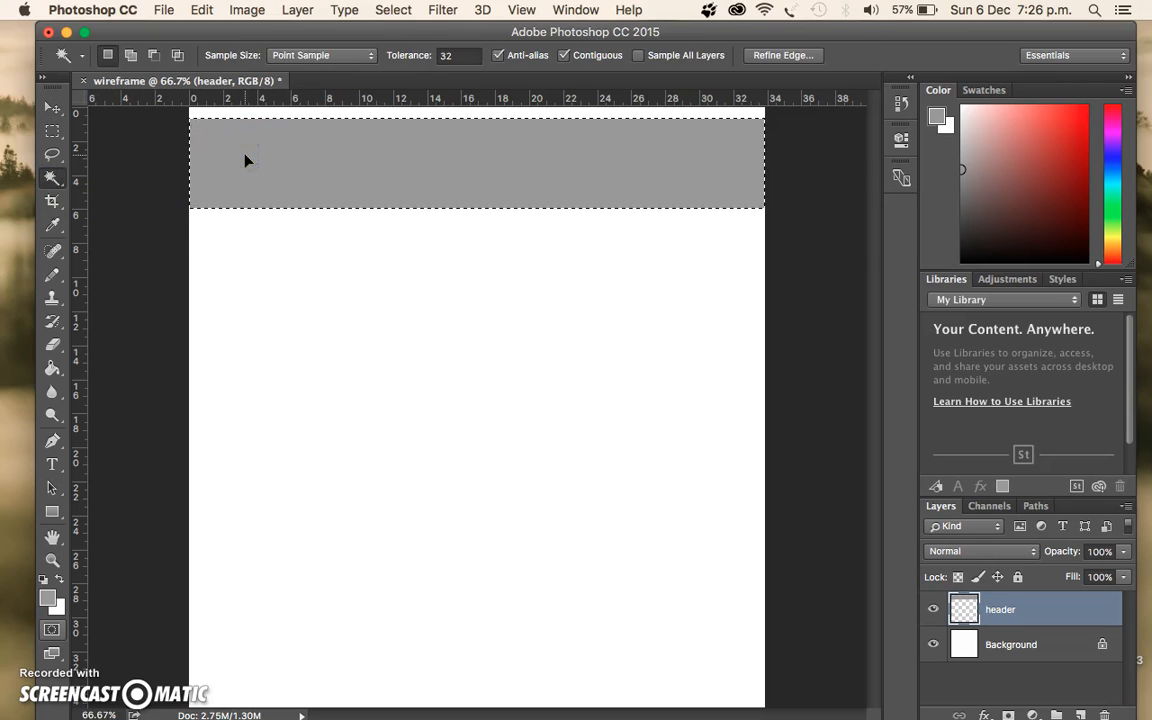
left_click(231, 164)
left_click(221, 213)
key("super+d")
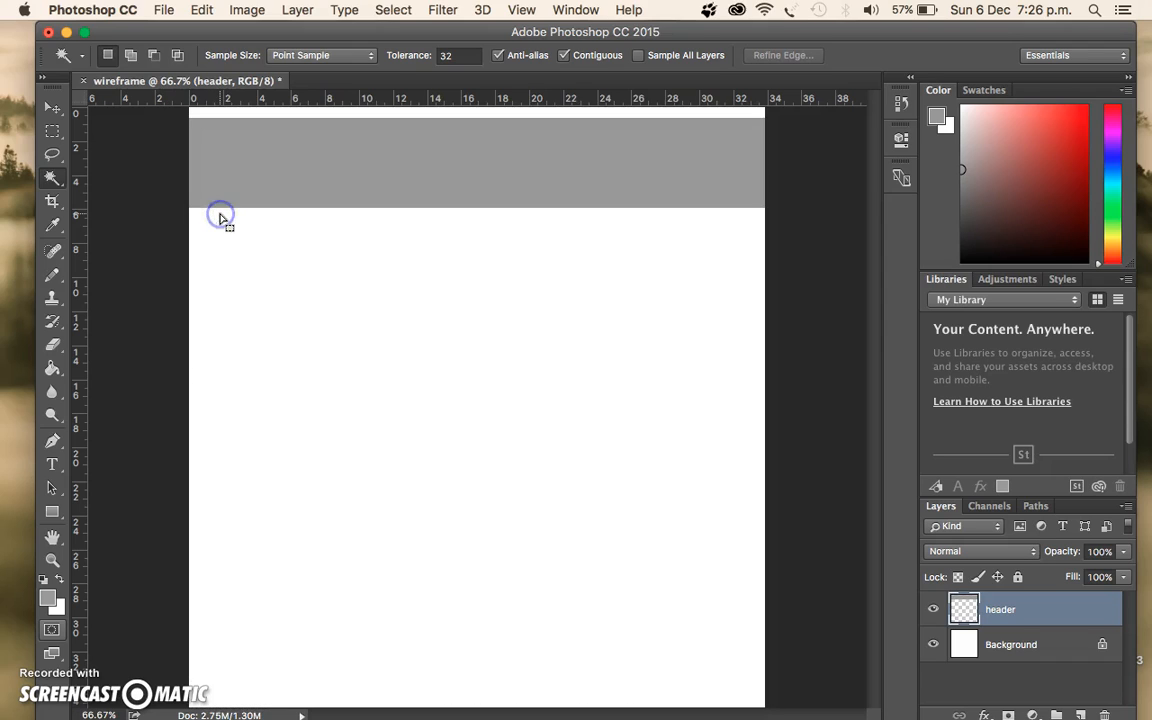
left_click(280, 148)
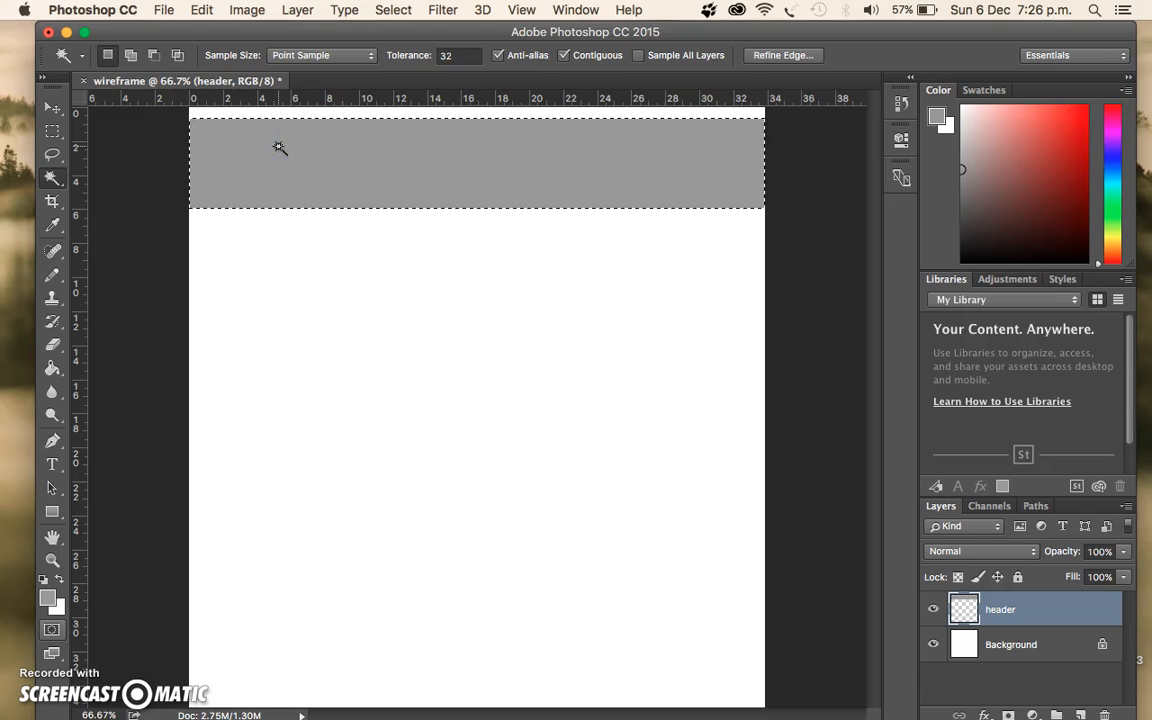
left_click(256, 143)
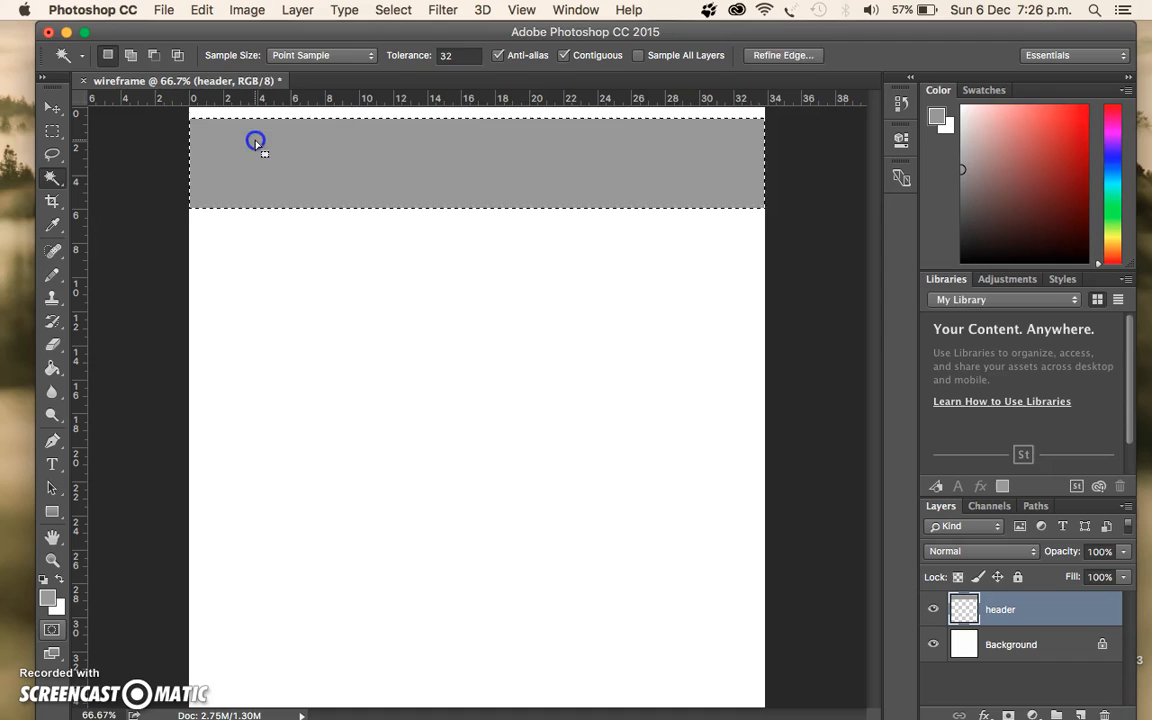
Step: Add the text "Website header" near the start of the grey band and colour it black (000000)
left_click(53, 465)
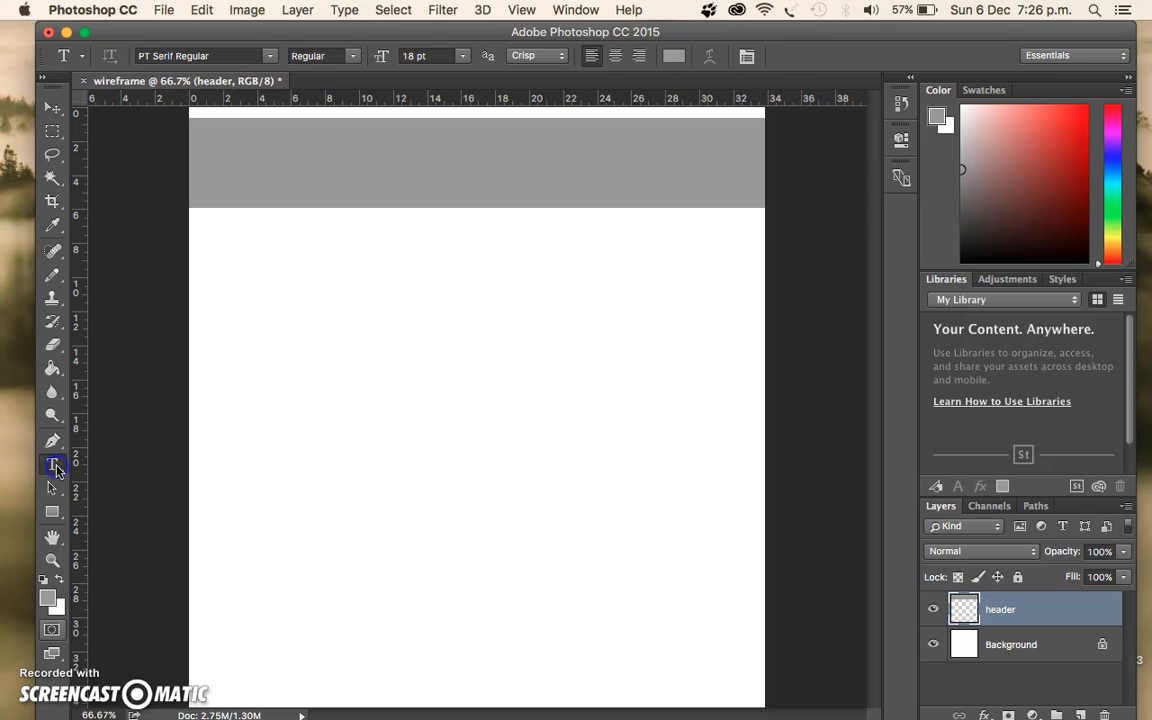
left_click(218, 143)
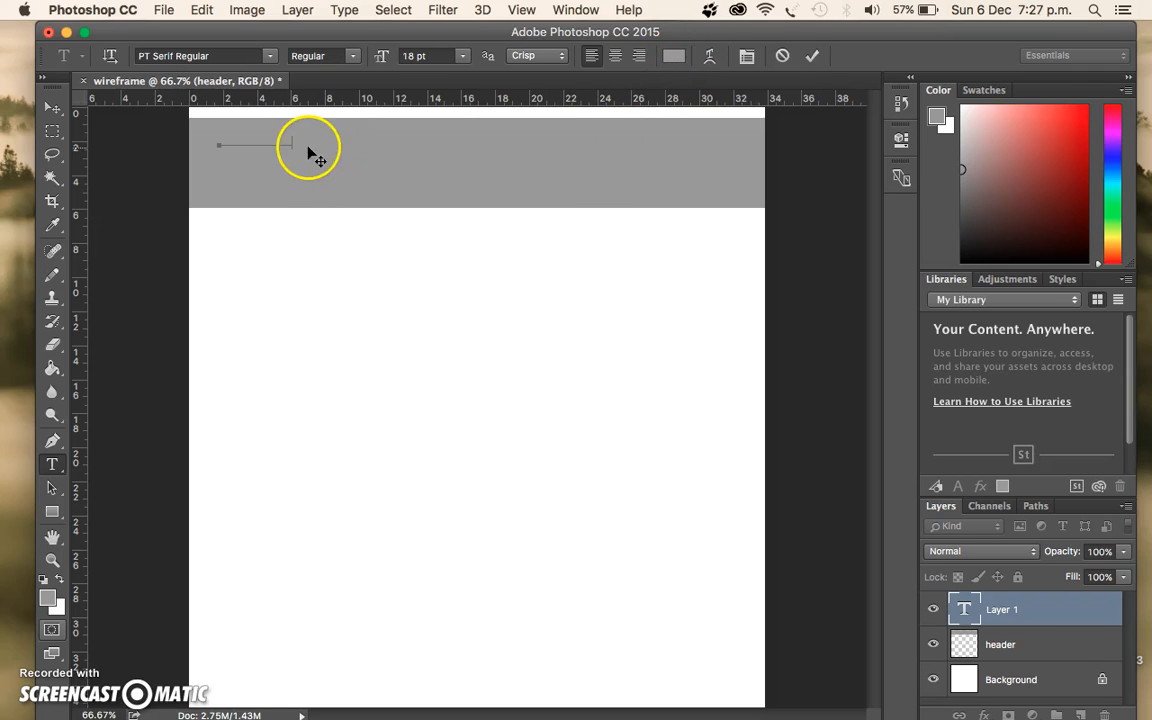
left_click_drag(292, 145, 226, 146)
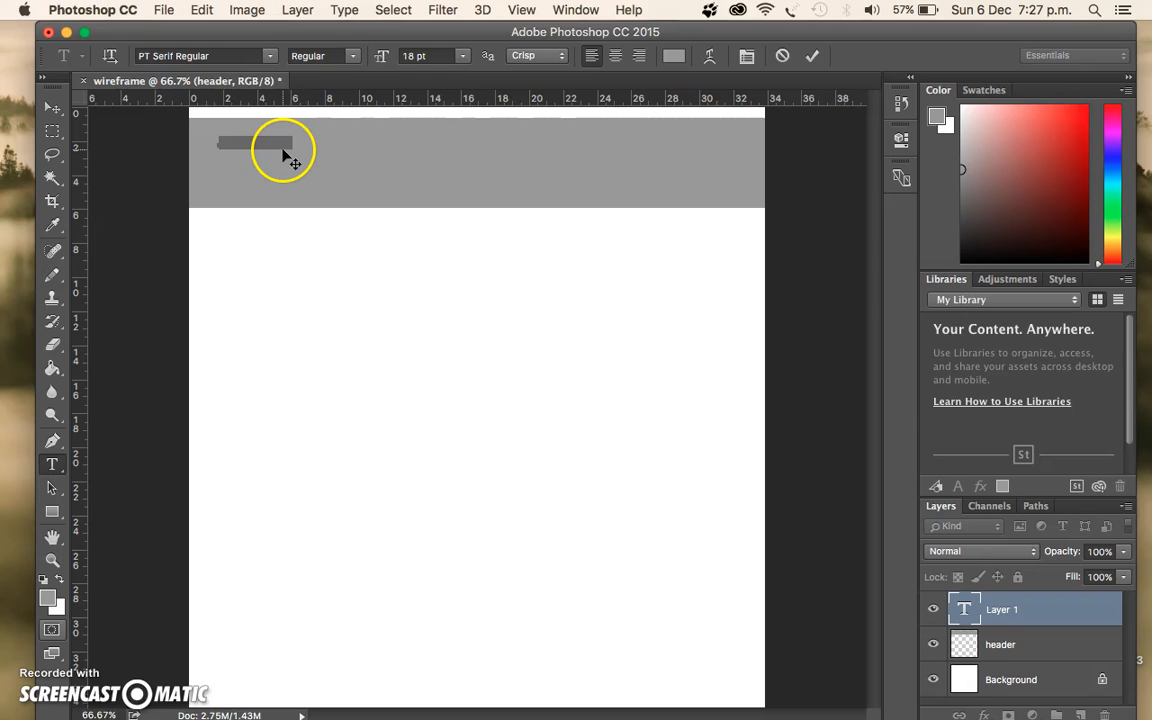
left_click(673, 55)
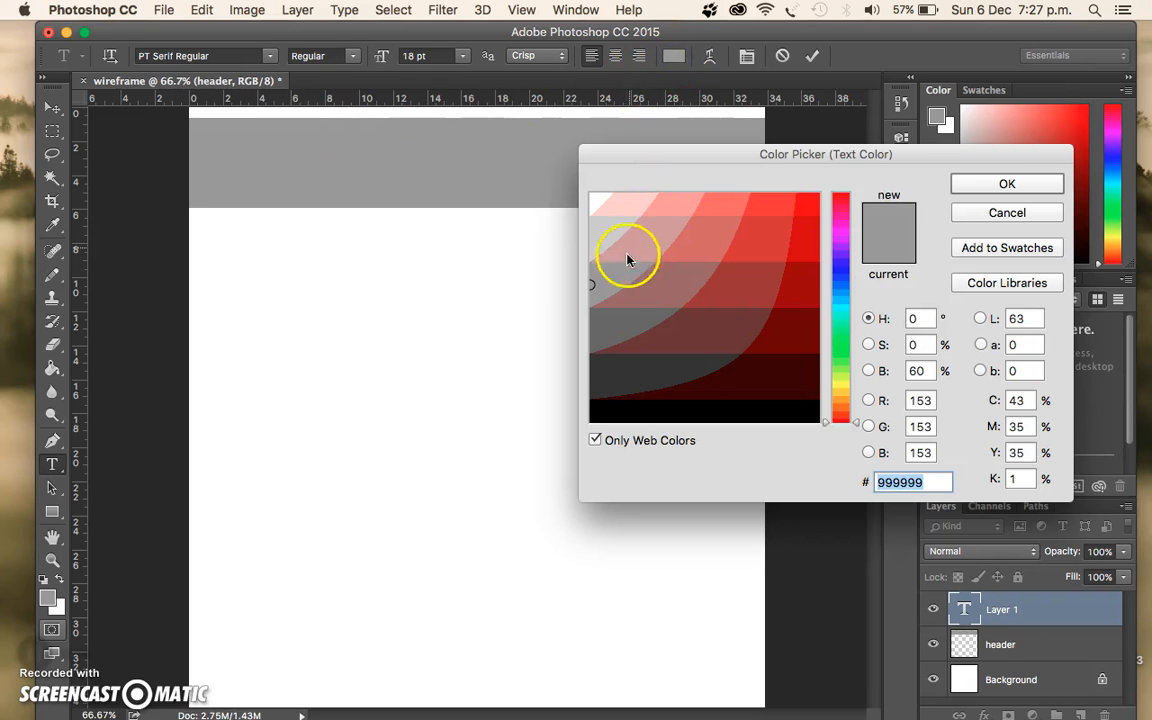
left_click(595, 411)
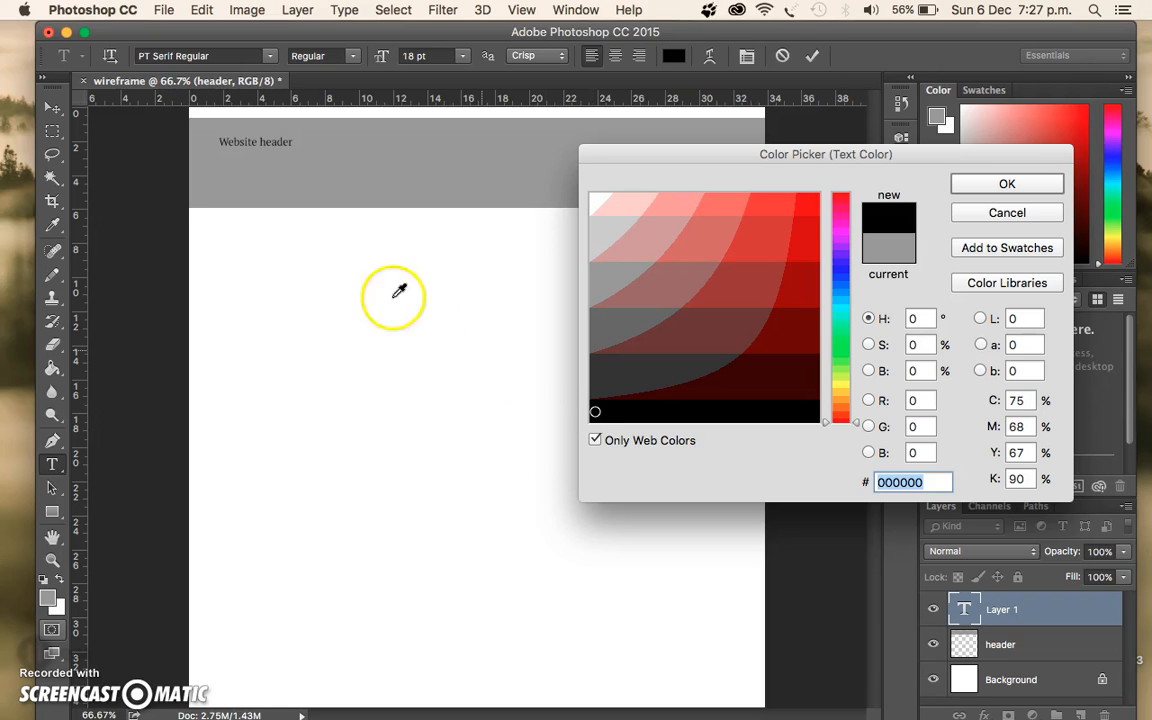
left_click(1028, 183)
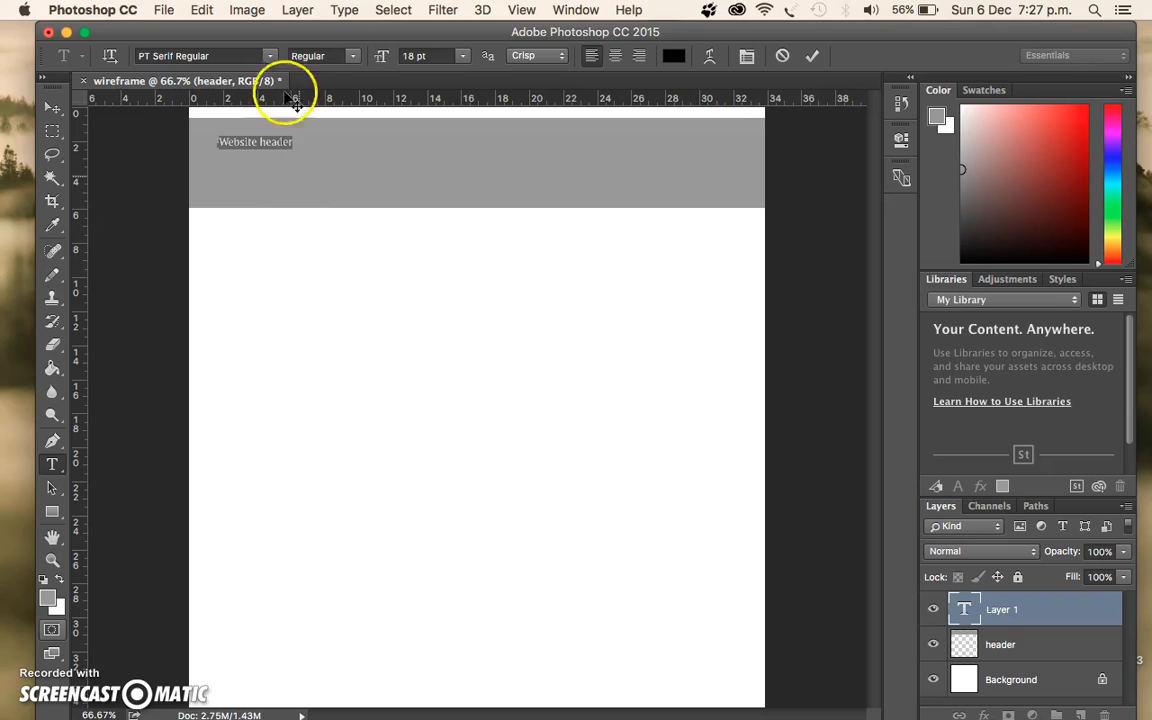
Step: Browse the fonts for the "Website header" text, try a 24 pt size, and return it to 18 pt
left_click(269, 56)
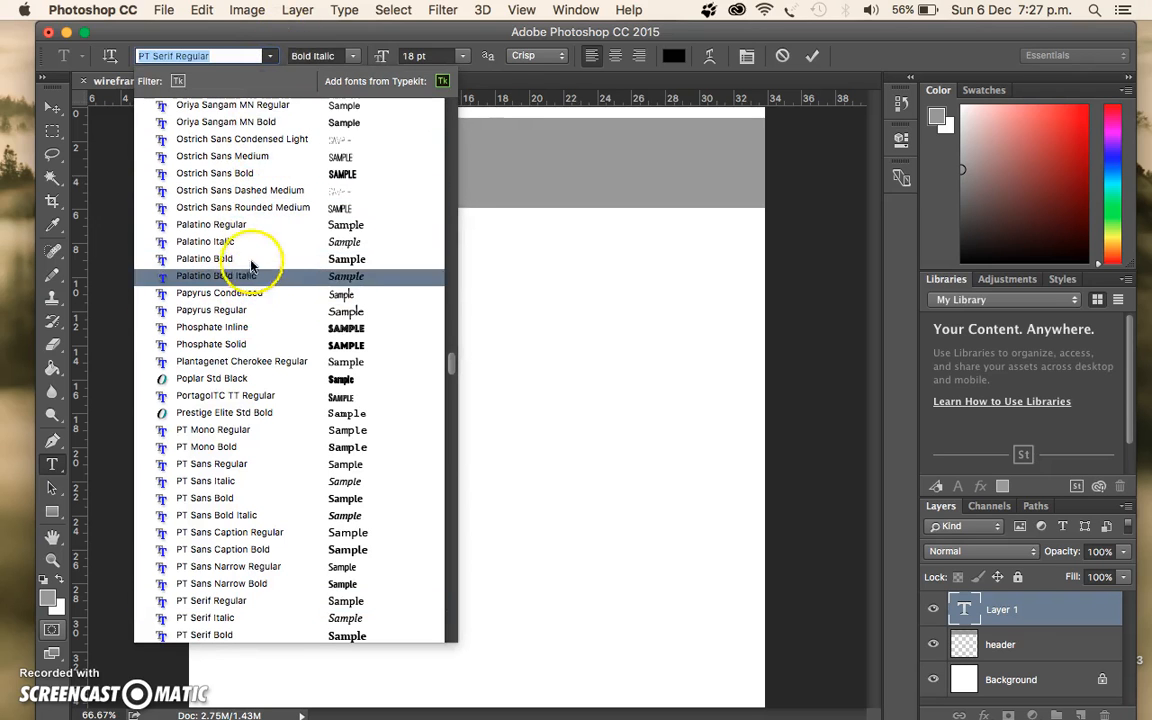
left_click(557, 213)
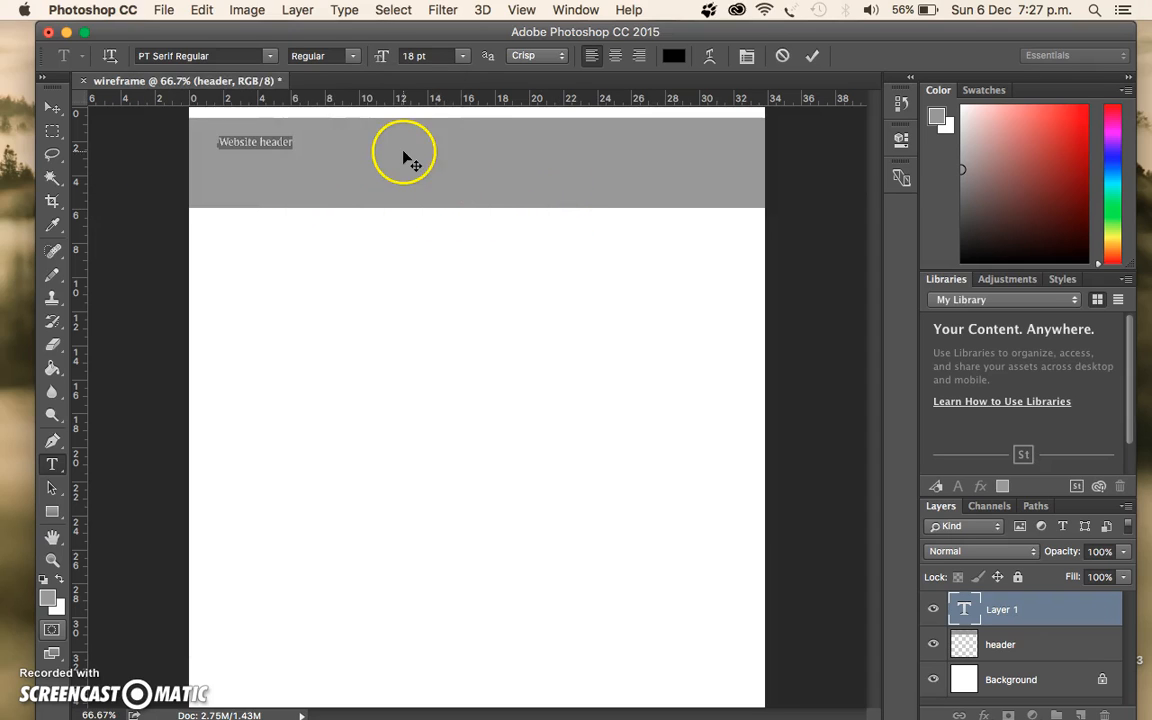
left_click(466, 58)
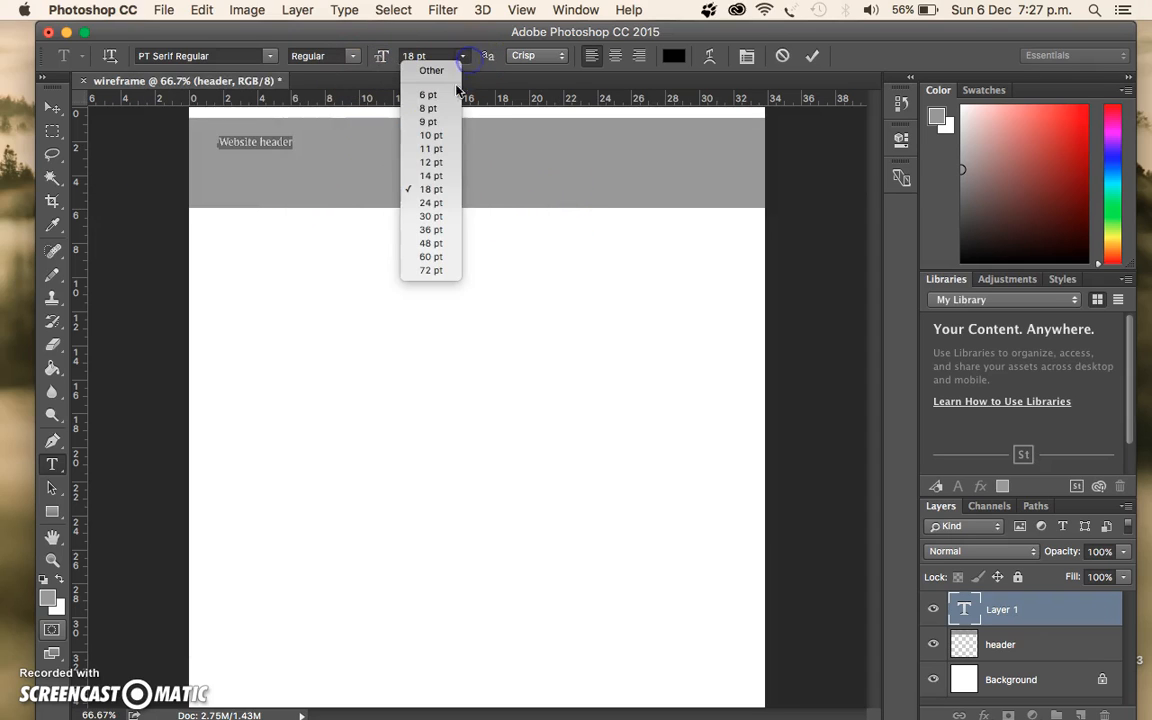
left_click(438, 202)
left_click(463, 55)
left_click(431, 189)
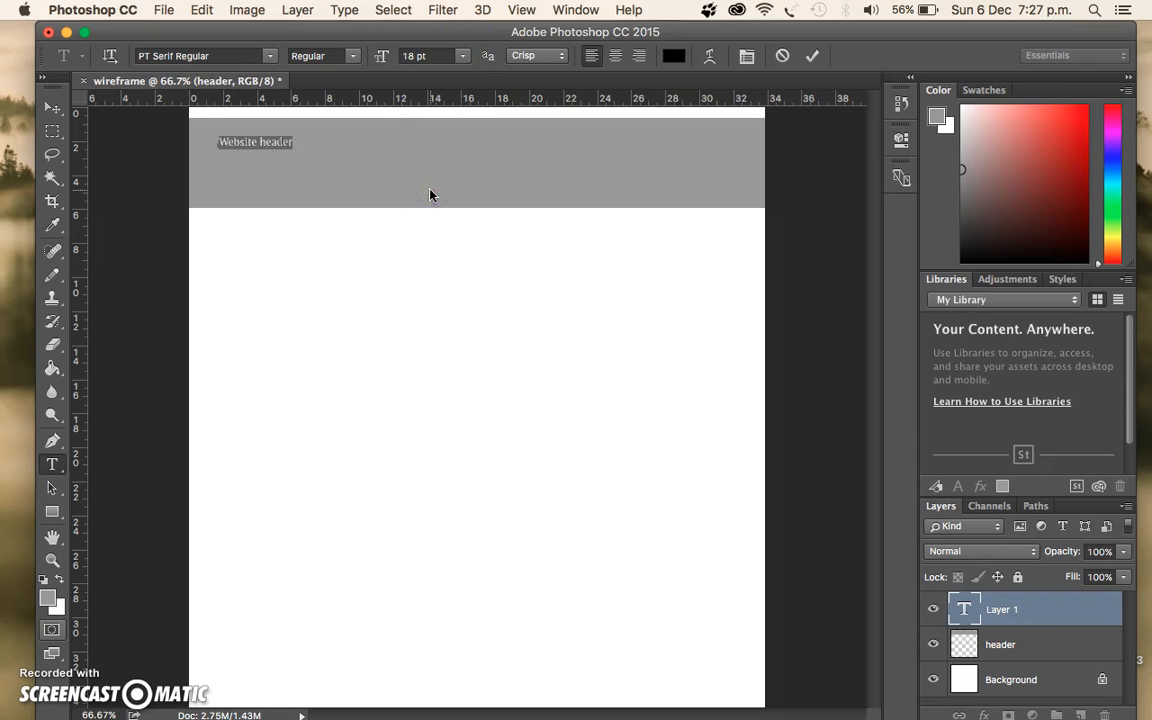
Step: Commit the "Website header" text and add a "960px x 150px" size label near the grey header band's lower-right corner
left_click(52, 107)
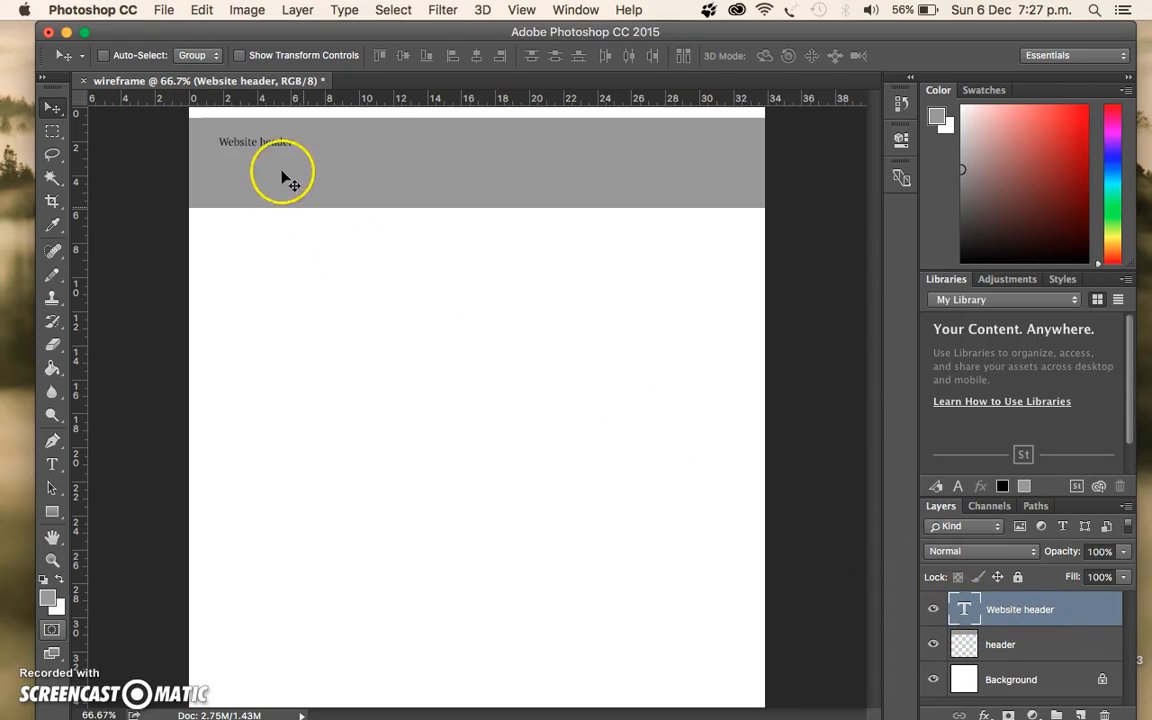
left_click(52, 464)
left_click(600, 193)
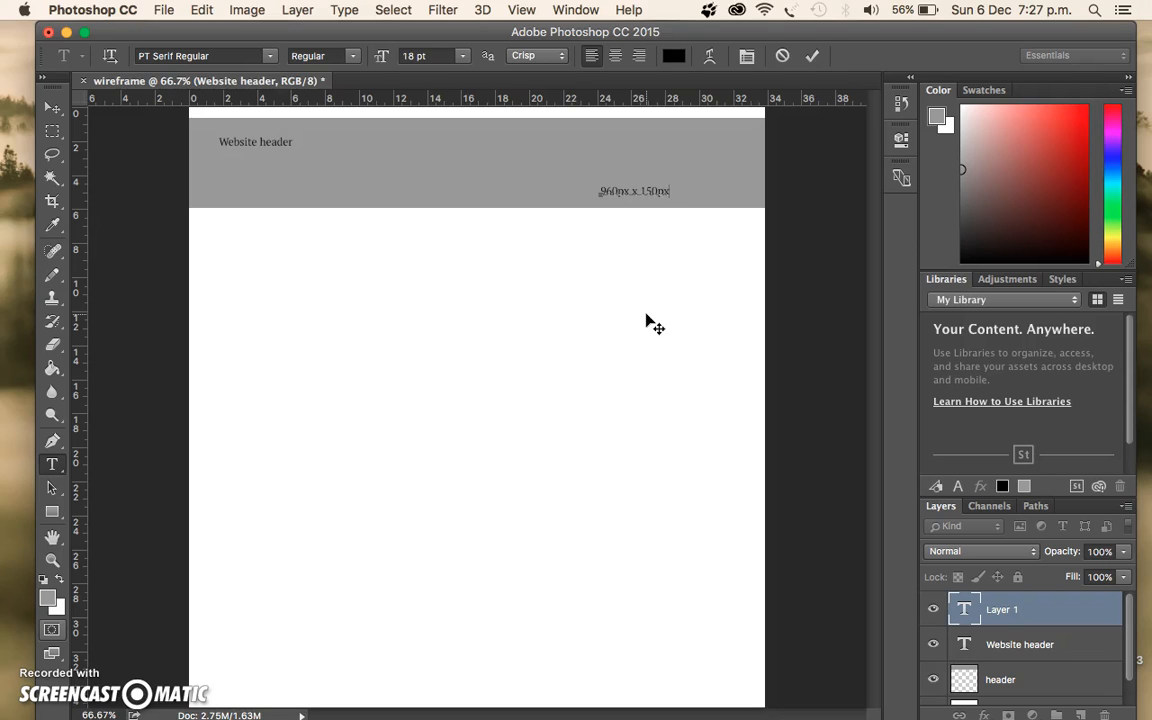
left_click(54, 108)
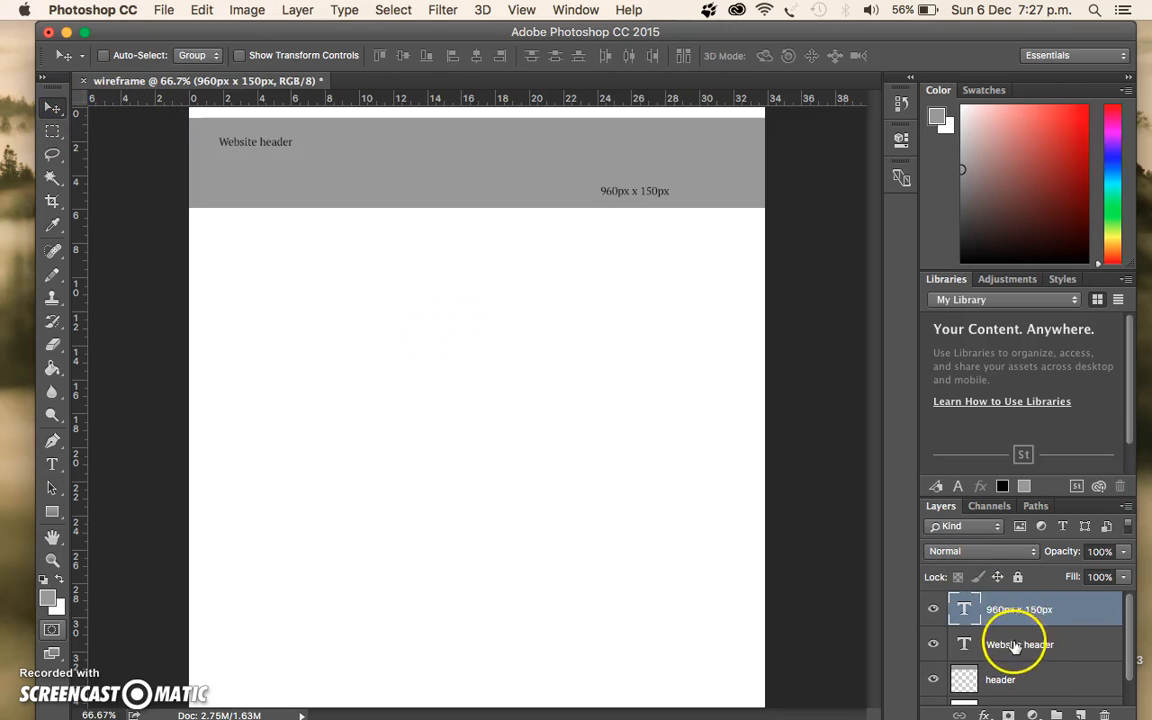
Step: Lock the header, Website header and 960px x 150px layers, and try moving the size label to test the lock
left_click(1082, 679)
left_click(1017, 577)
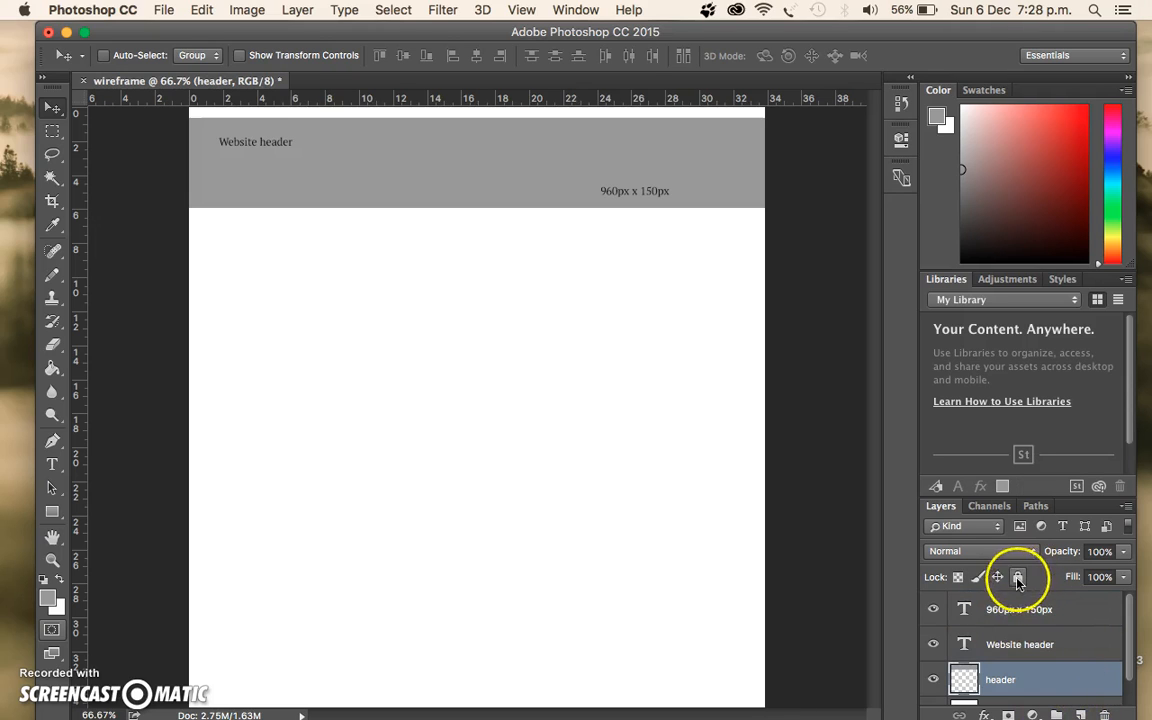
left_click(1043, 634)
left_click(1017, 577)
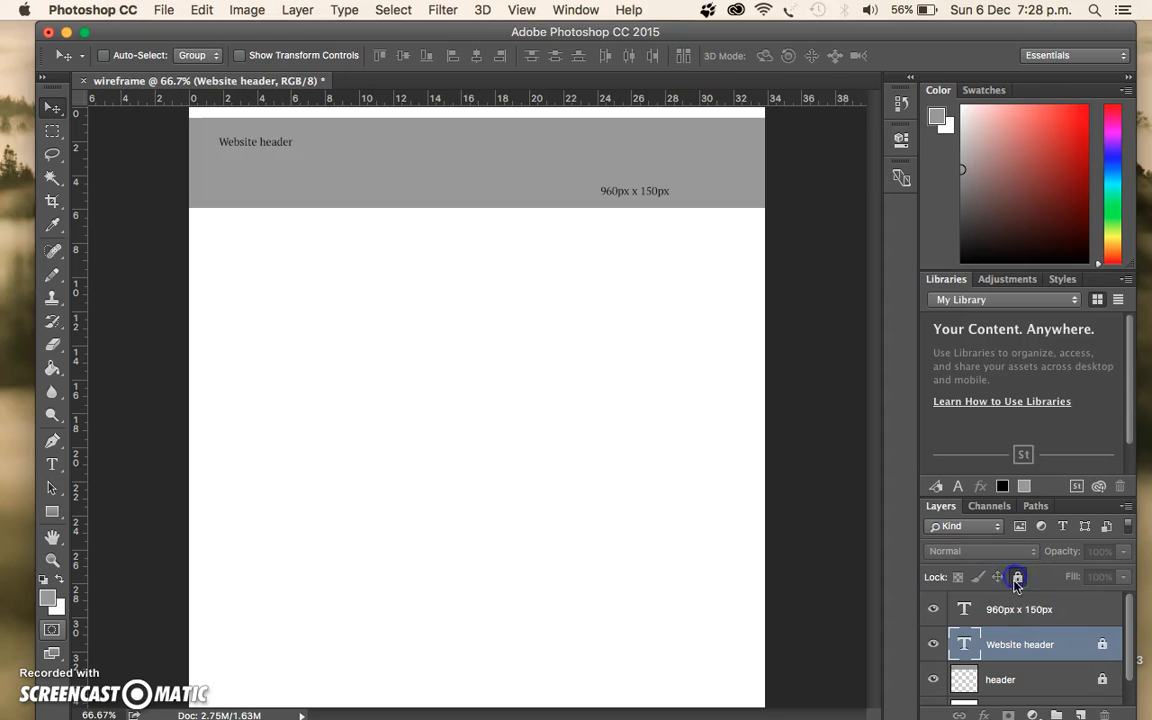
left_click(1022, 600)
left_click(1017, 577)
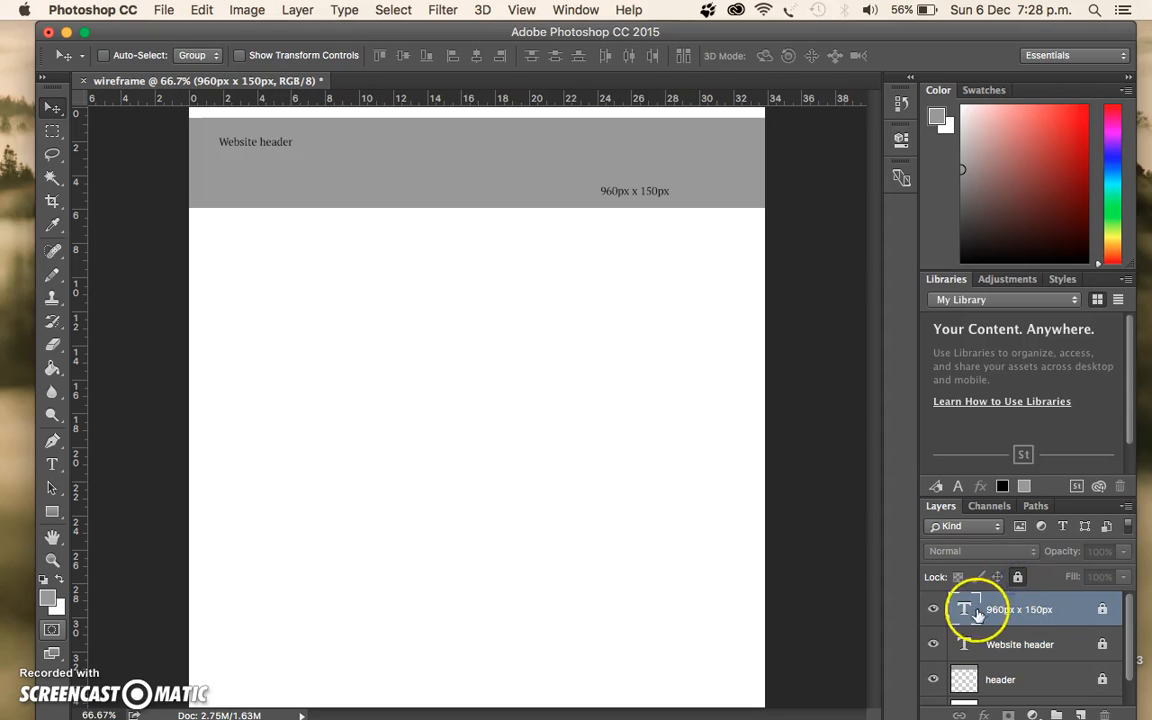
left_click_drag(650, 184, 564, 286)
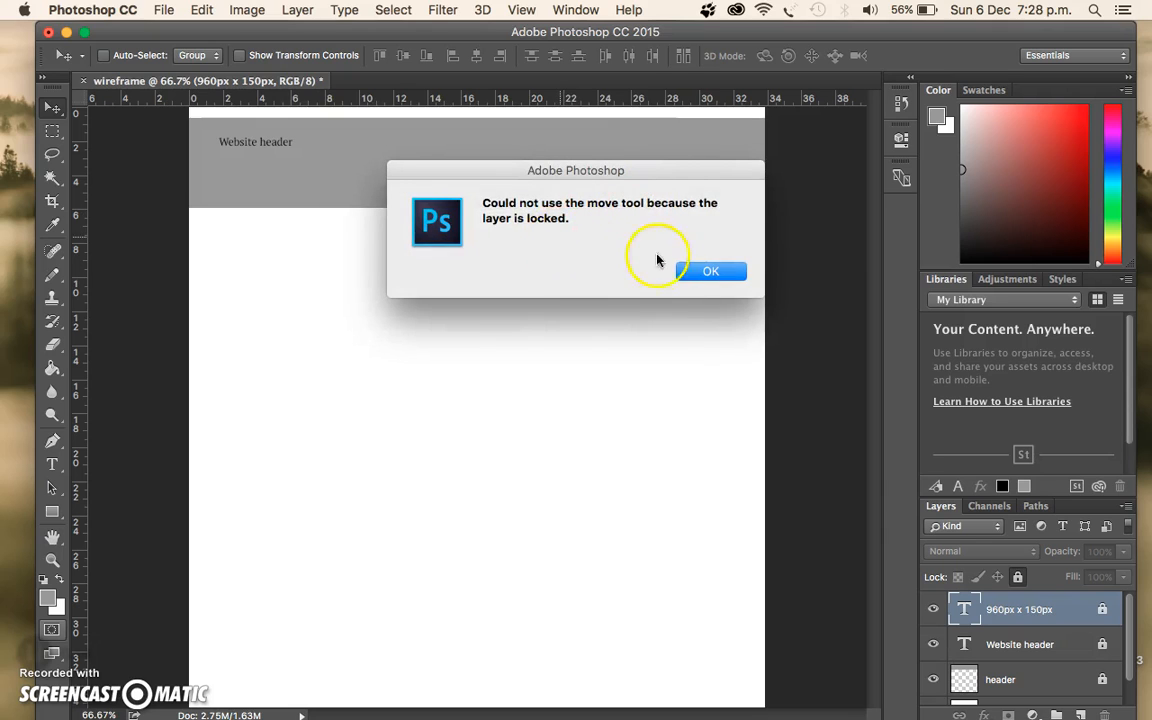
left_click(700, 272)
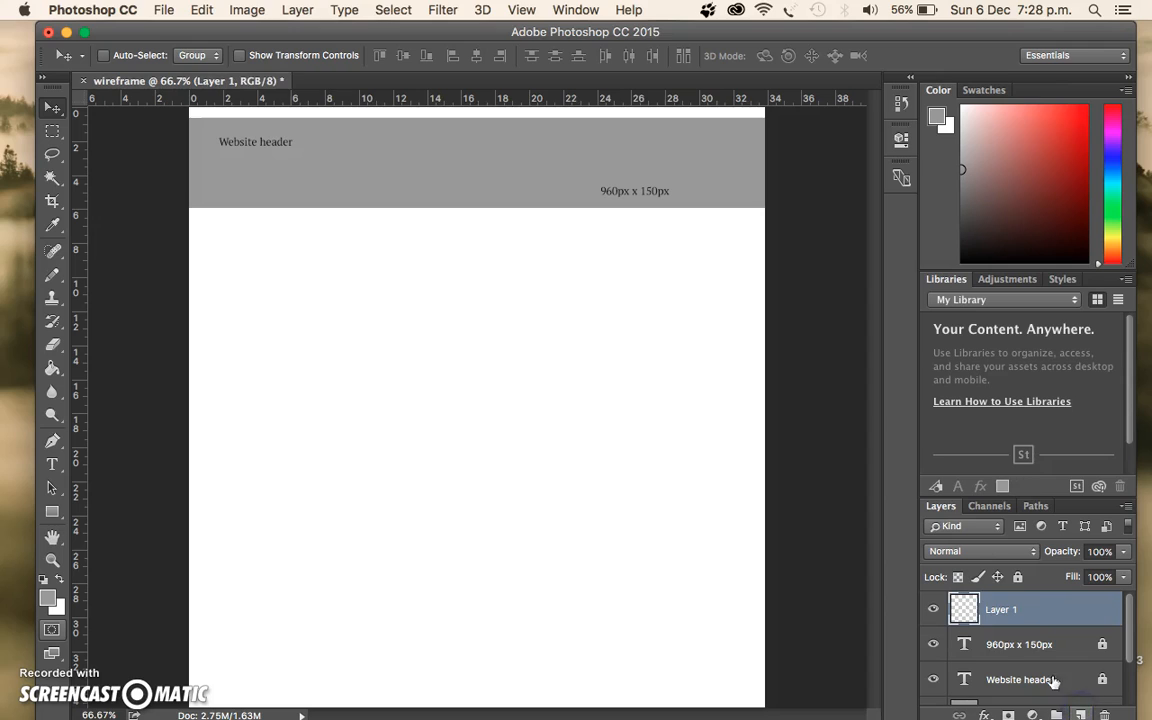
Step: Add a new layer above the locked layers and name it "picture"
left_click(1003, 609)
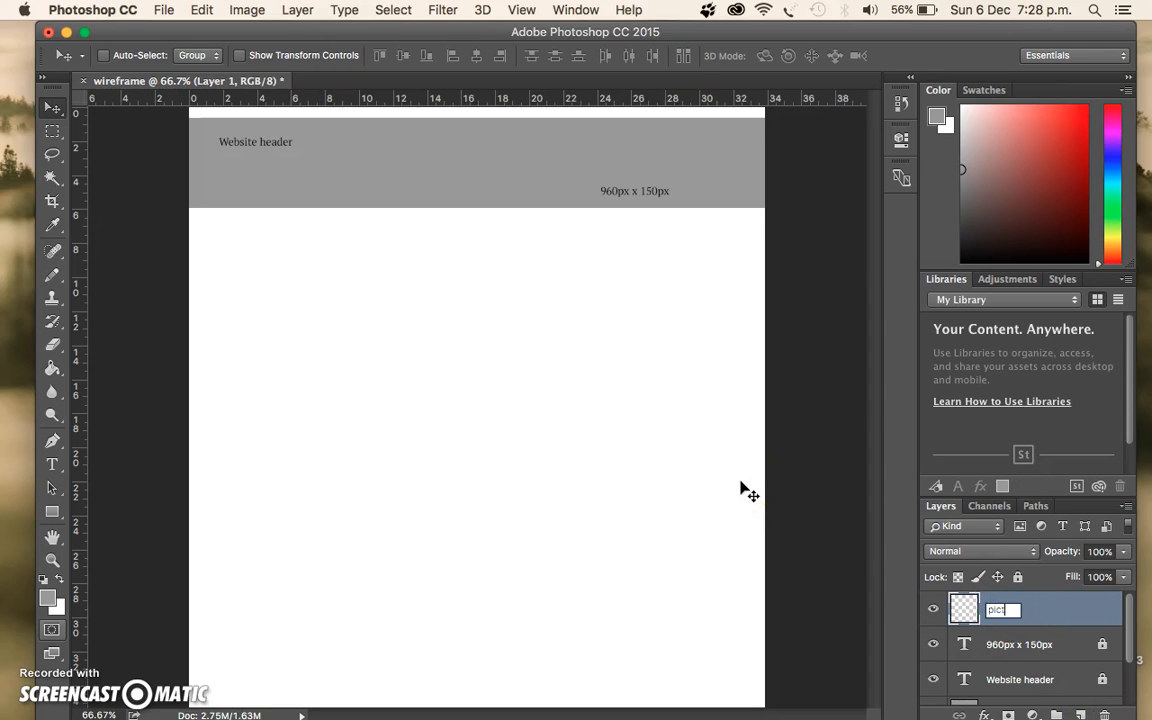
key("Return")
left_click(910, 514)
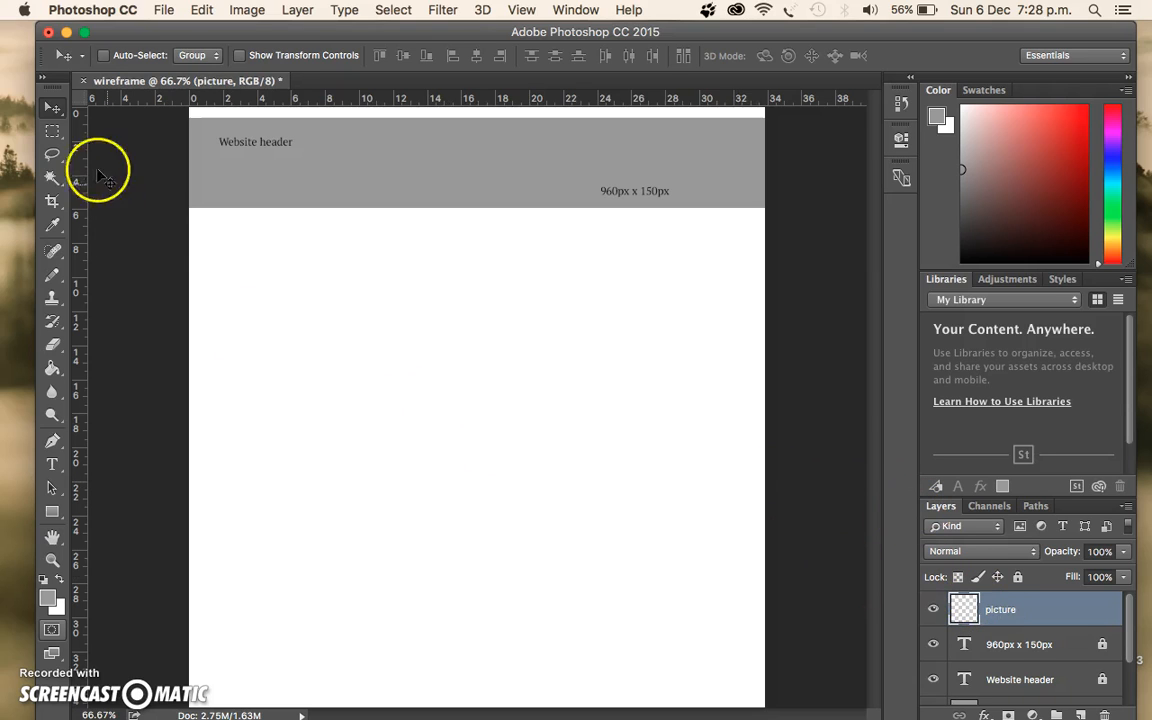
Step: Place a fixed-size rectangular selection of 900 px by 225 px below the header band on the picture layer
left_click(48, 134)
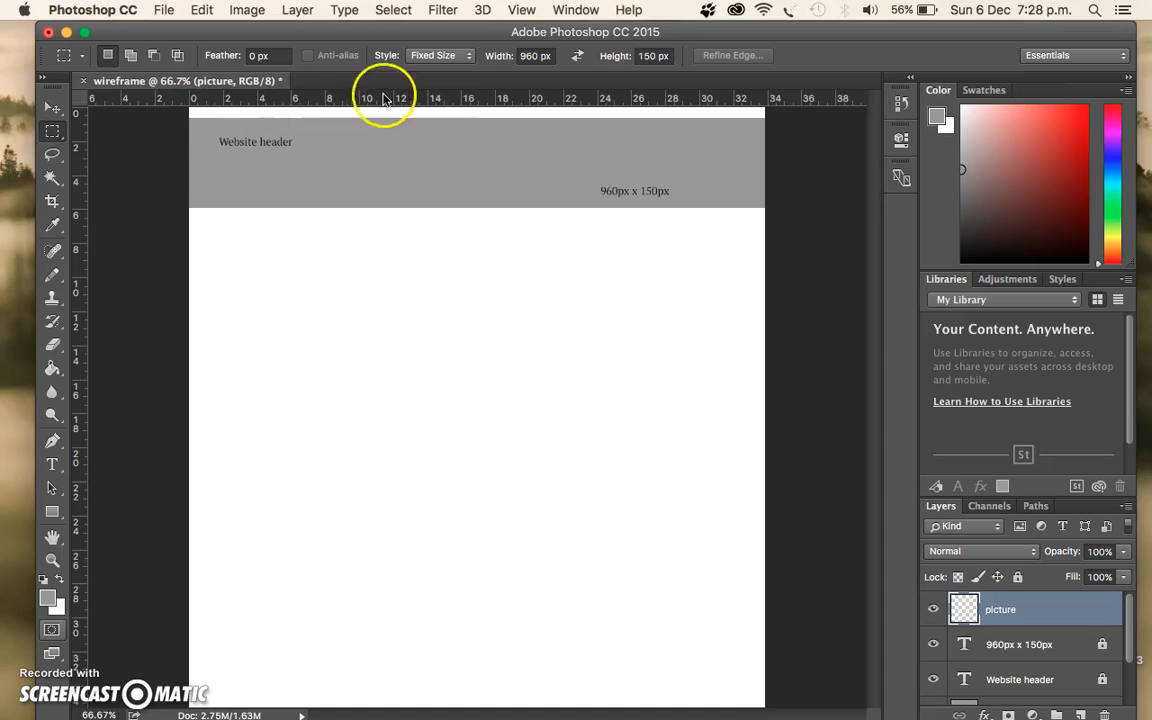
left_click(537, 57)
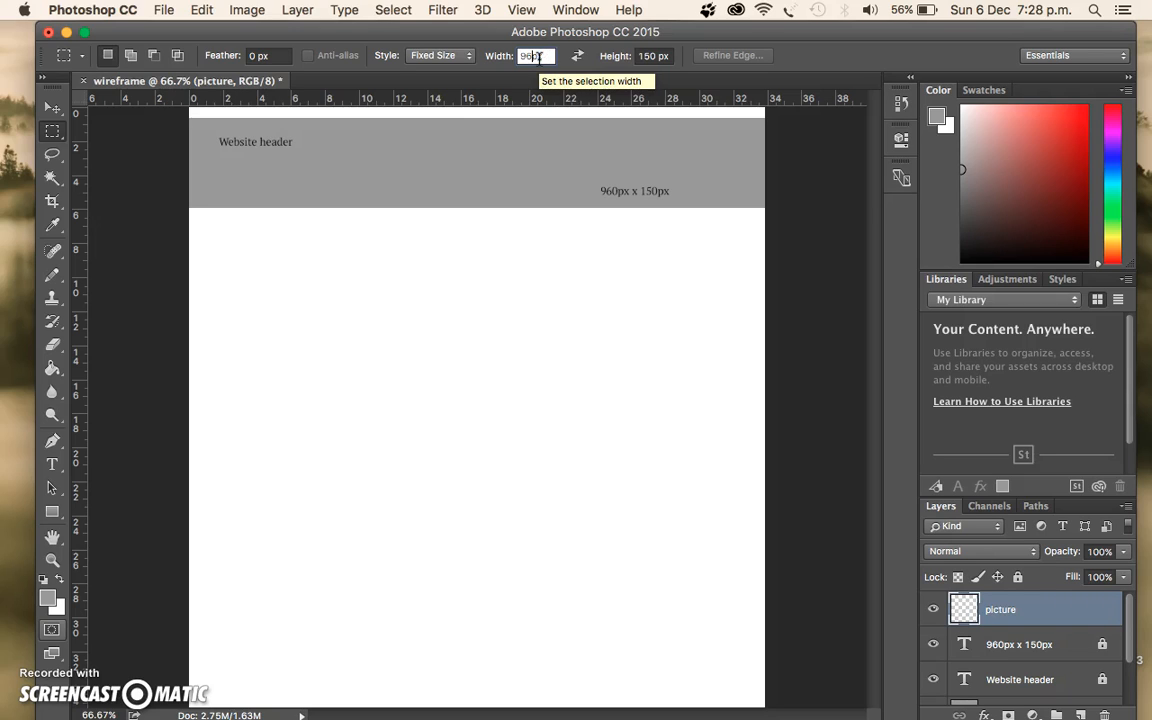
left_click(648, 57)
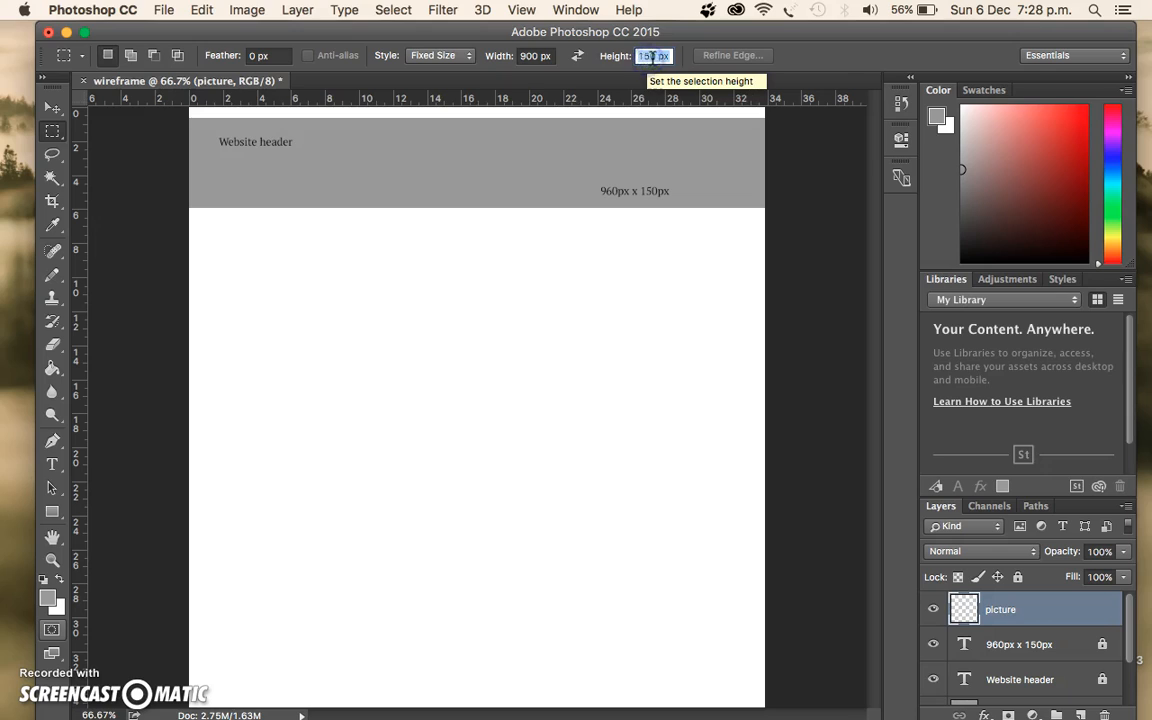
type("1")
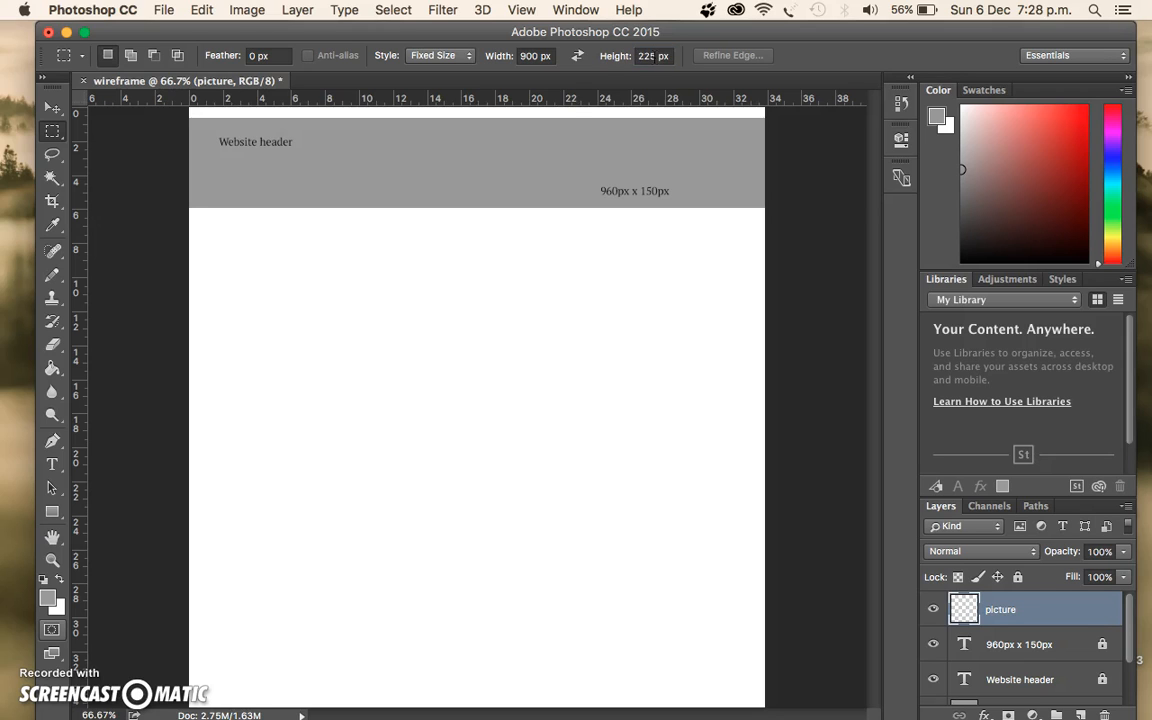
left_click(289, 275)
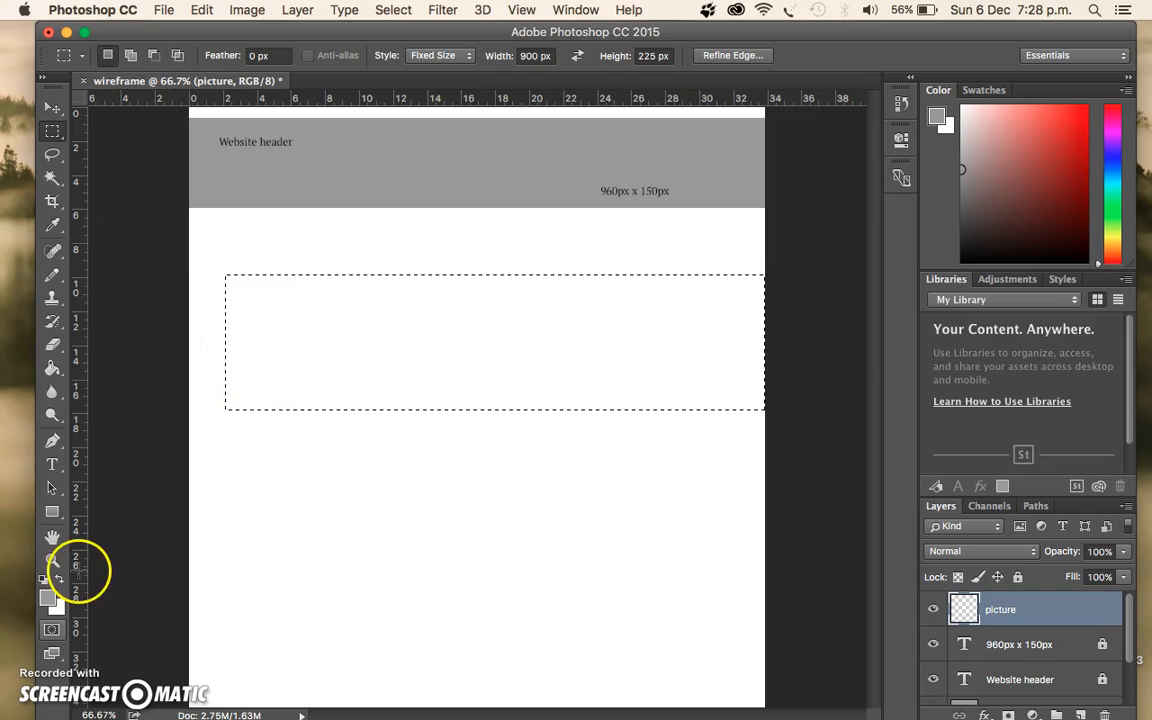
Step: Fill the 900 x 225 px selection with grey and move the block so it sits centred just beneath the header band
left_click(52, 367)
left_click(320, 346)
left_click(52, 109)
left_click_drag(352, 309, 331, 278)
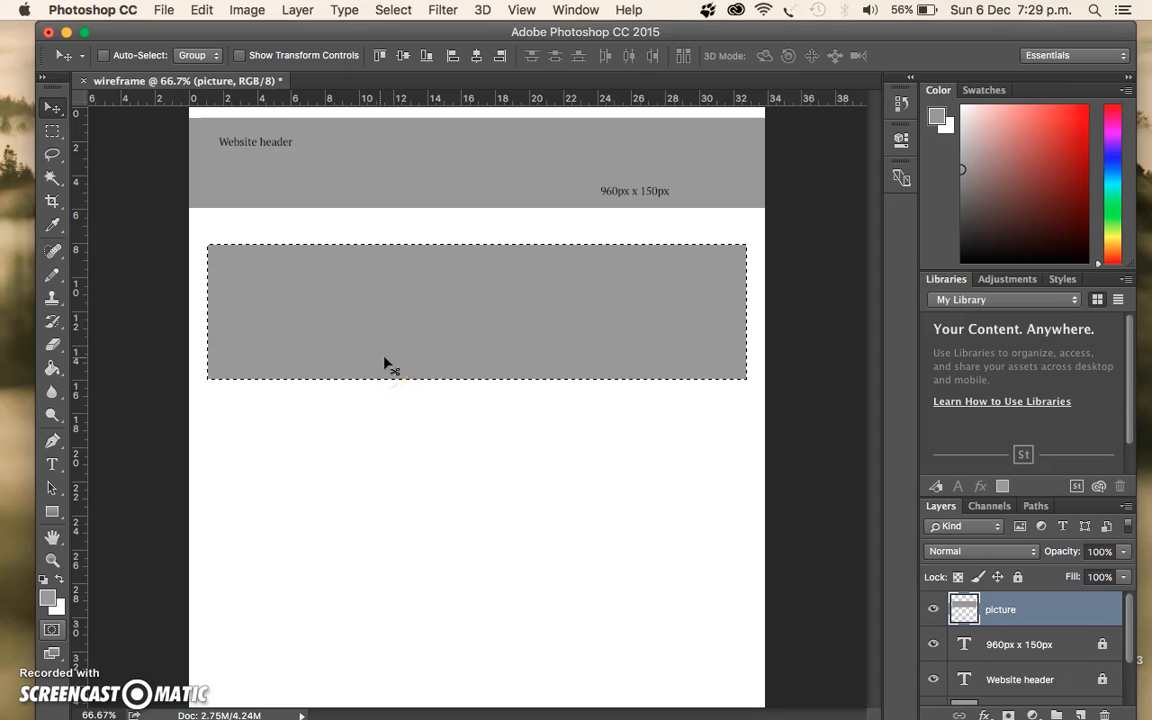
left_click_drag(437, 342, 441, 333)
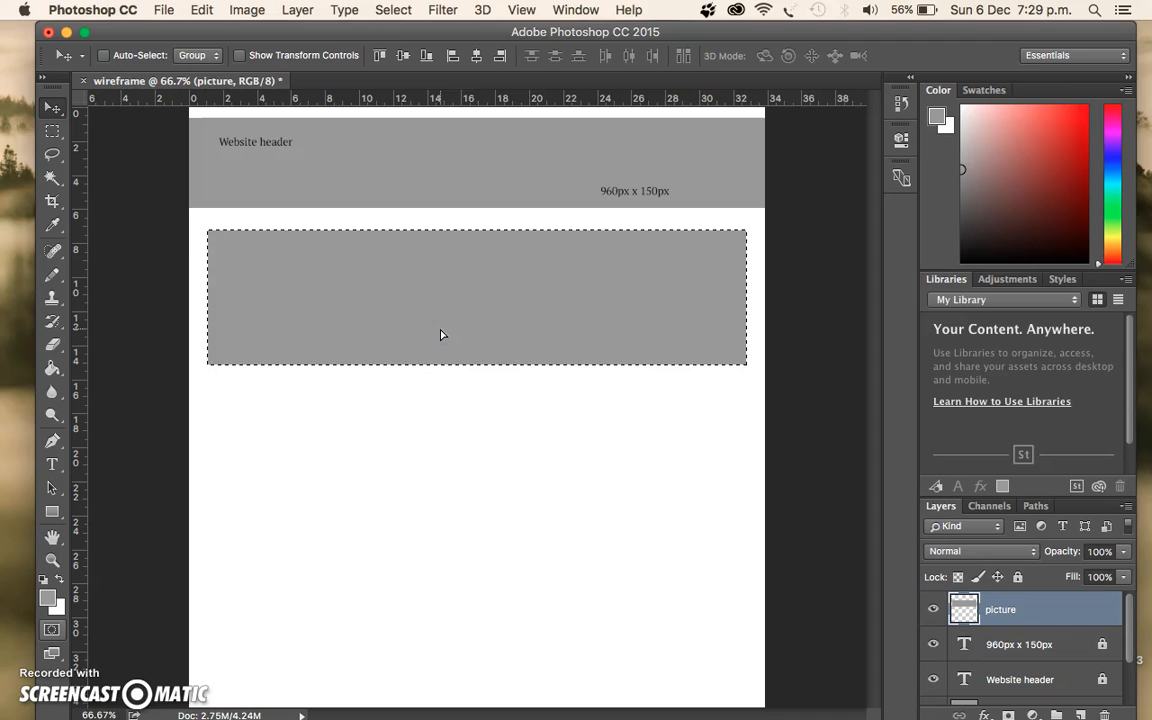
Step: Add the text label "Picture" in the upper-left corner of the new grey block
left_click(55, 465)
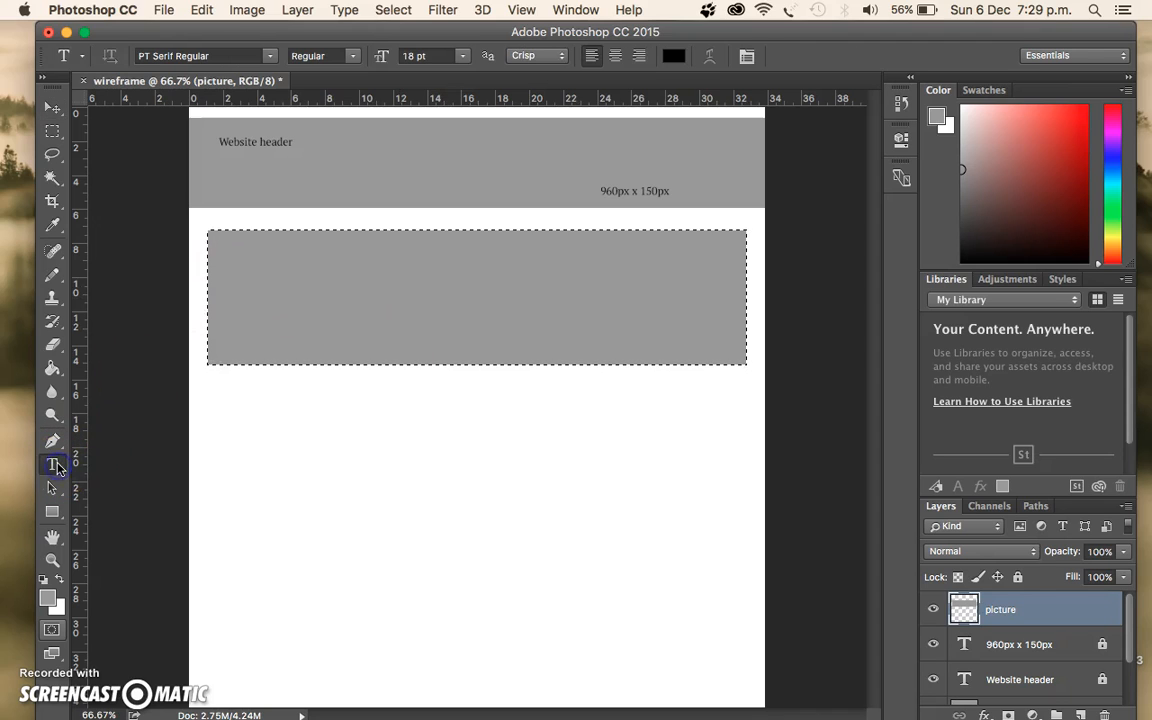
left_click(220, 251)
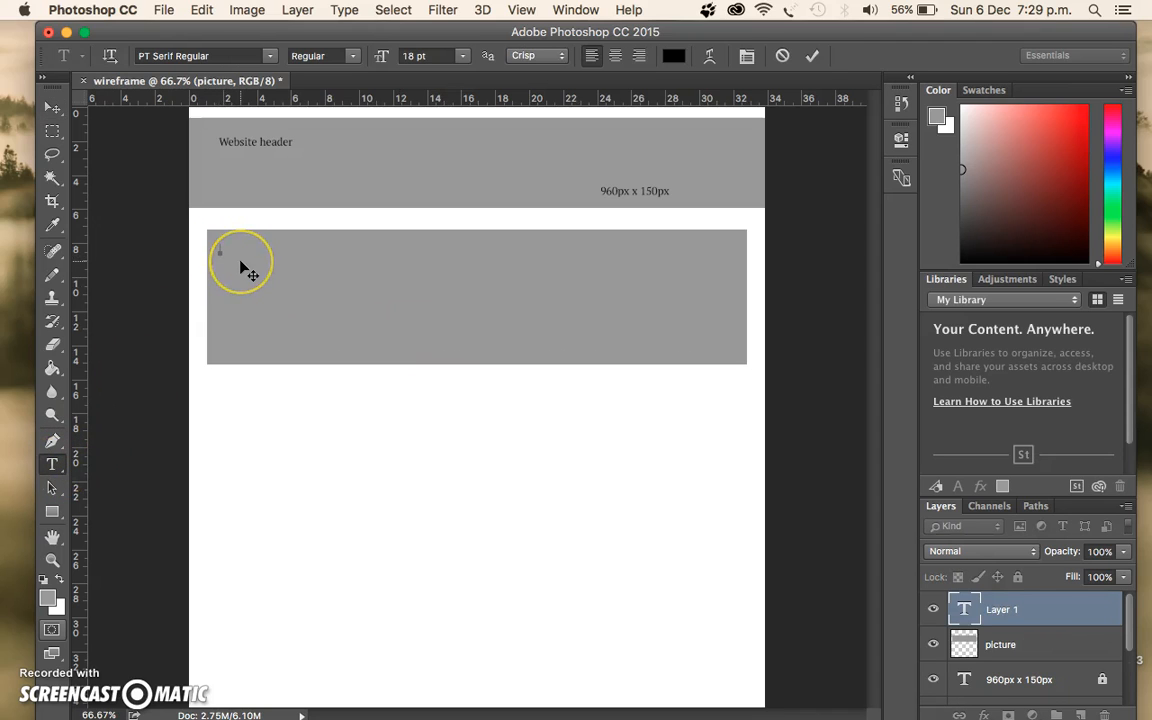
type("Picture")
left_click(245, 263)
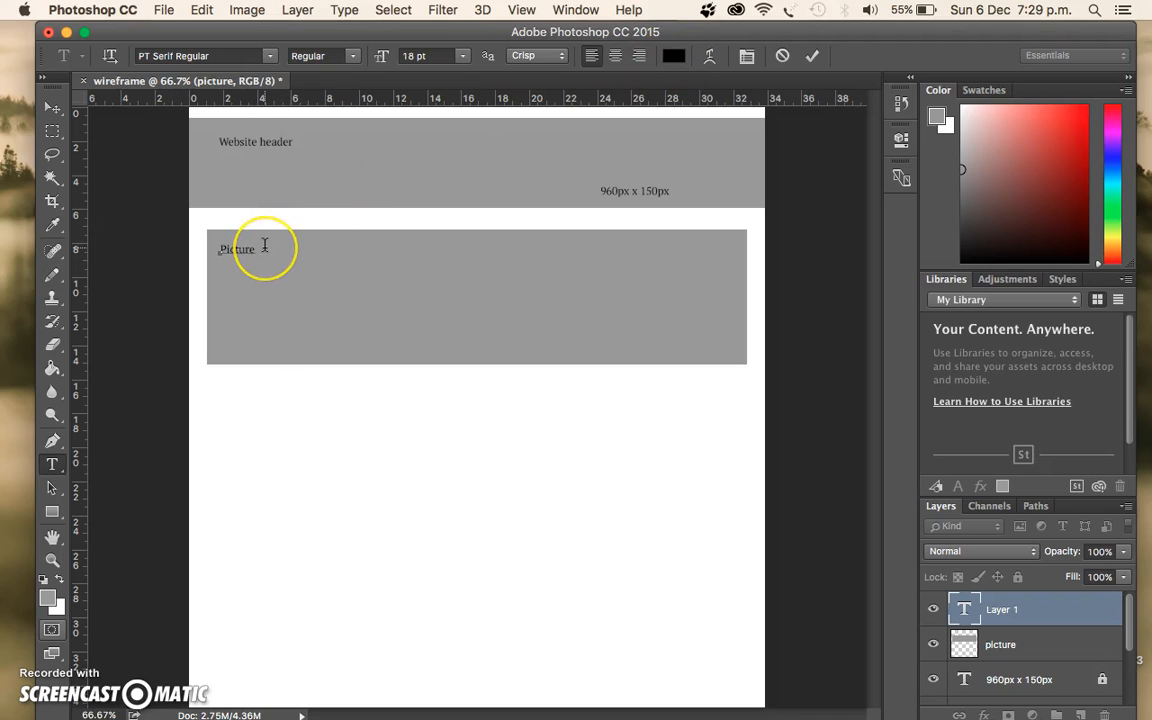
left_click(52, 107)
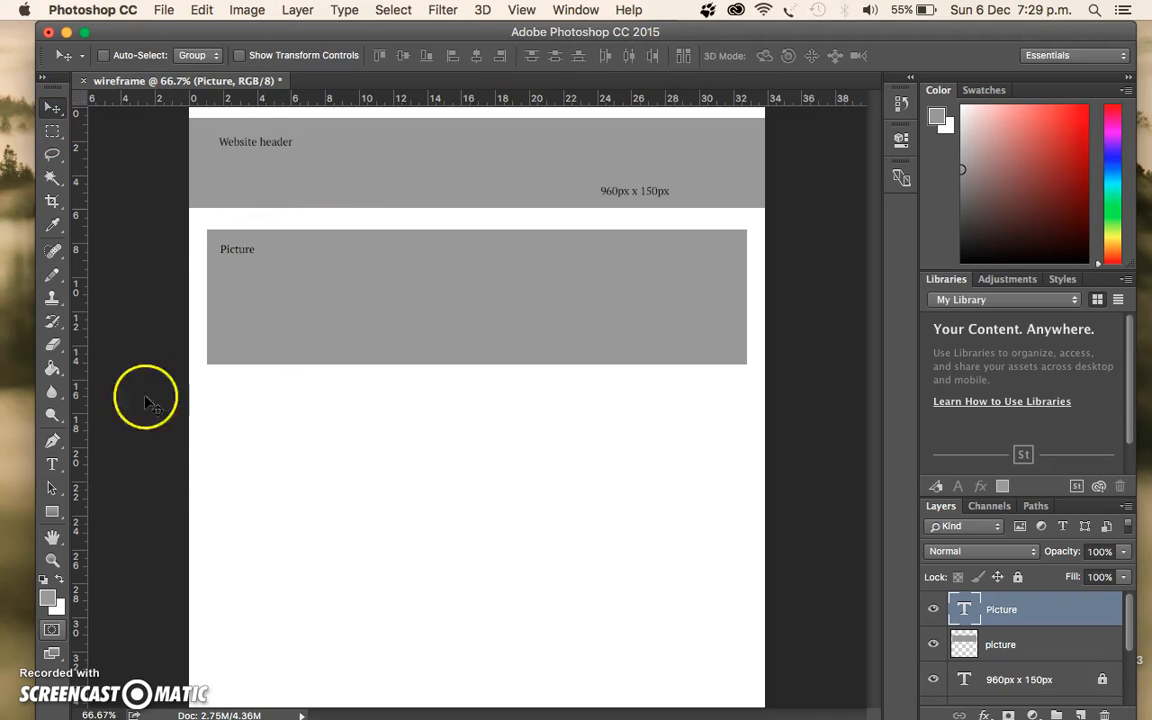
Step: Add the size label "900 px x 225px" near the lower-right corner of the picture block
left_click(50, 462)
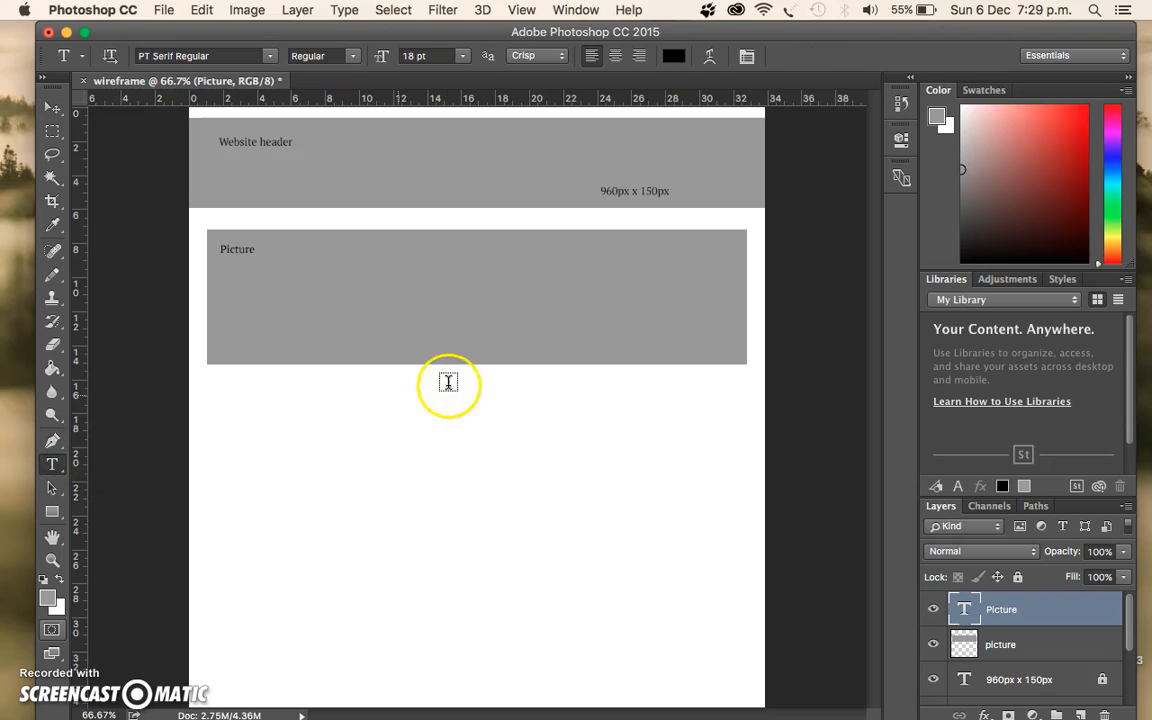
left_click(620, 350)
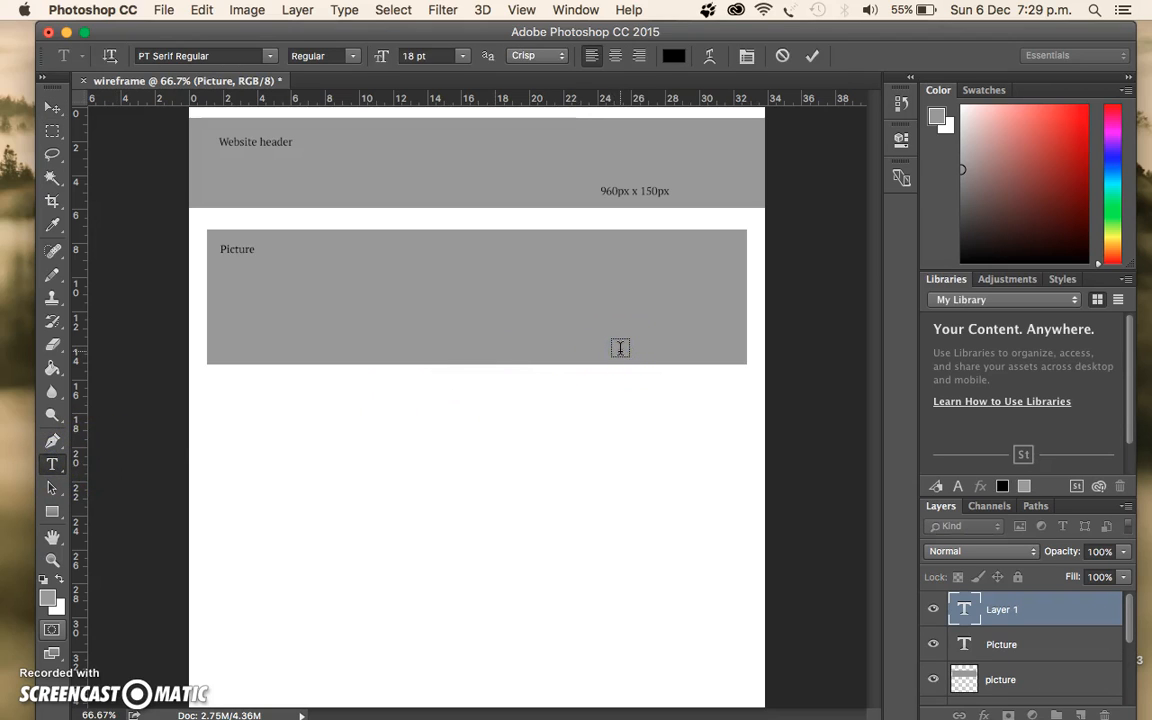
type("900 px x 225px")
left_click(52, 107)
left_click(317, 409)
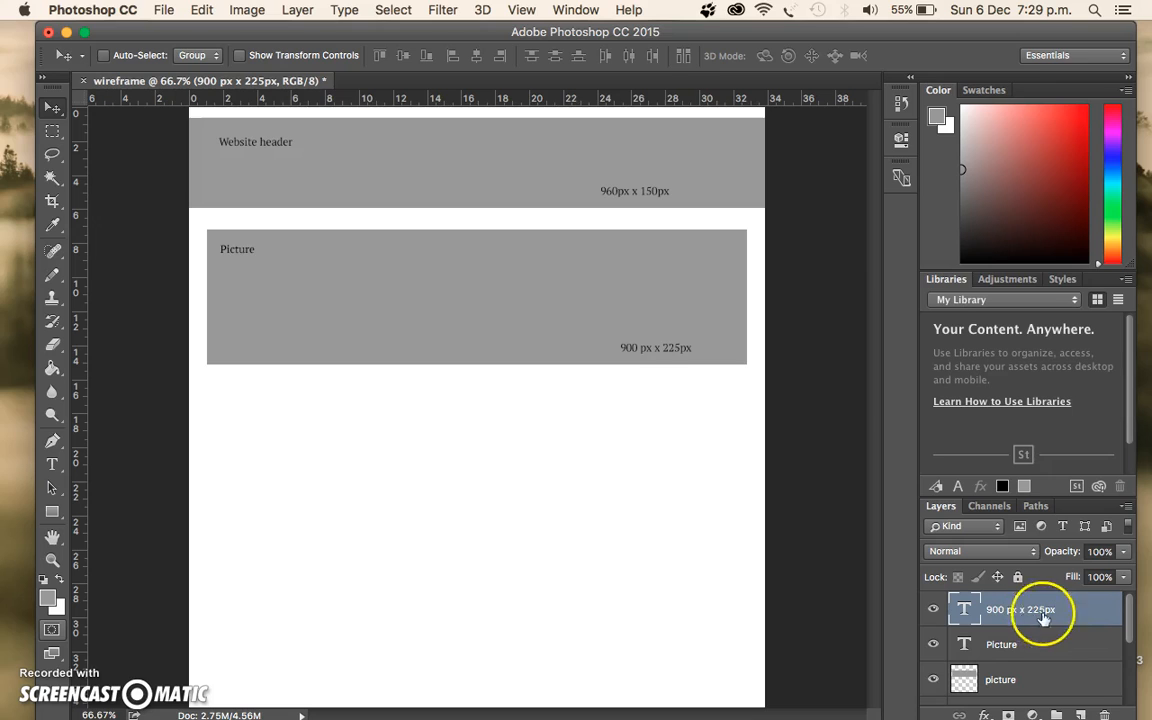
Step: Lock the picture block's layer and its "Picture" and "900 px x 225px" text layers
left_click(1003, 681)
left_click(1017, 577)
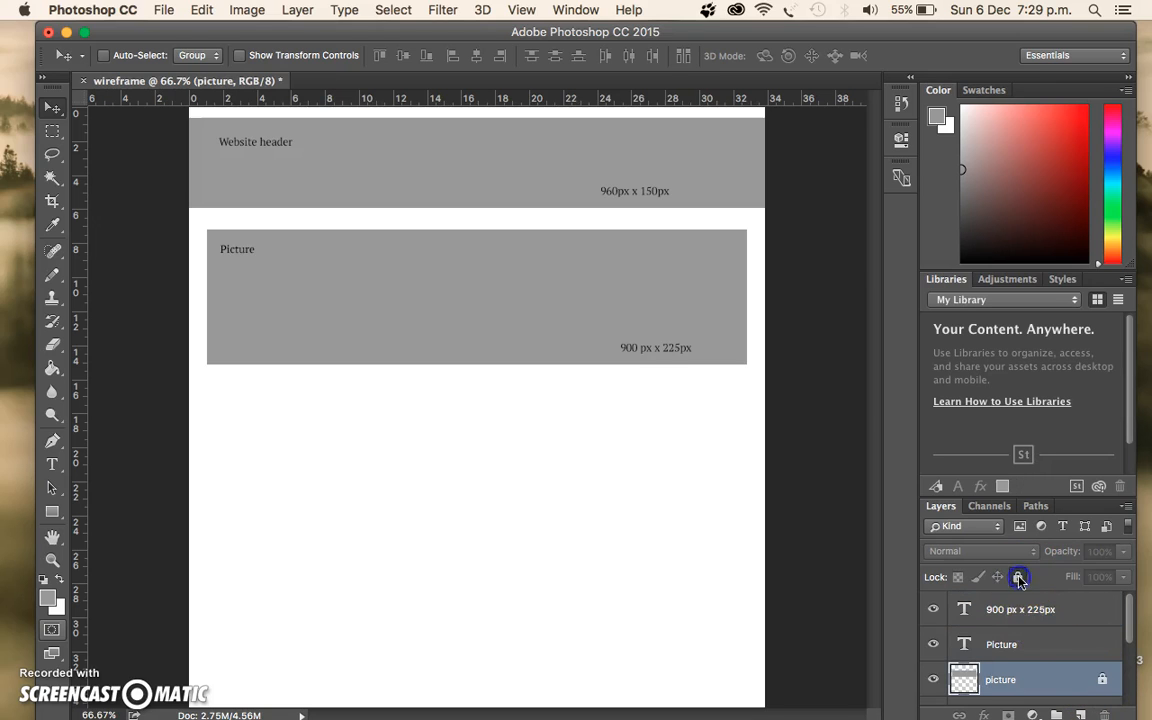
left_click(1028, 641)
left_click(1017, 577)
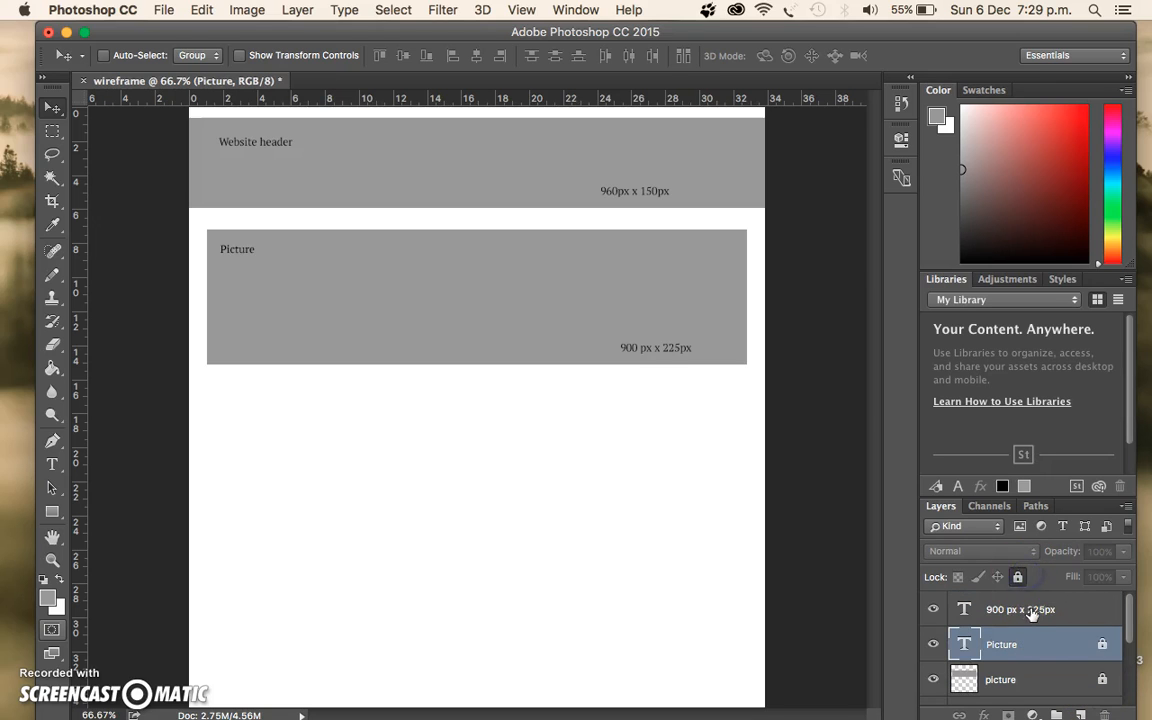
left_click(1030, 605)
left_click(1018, 577)
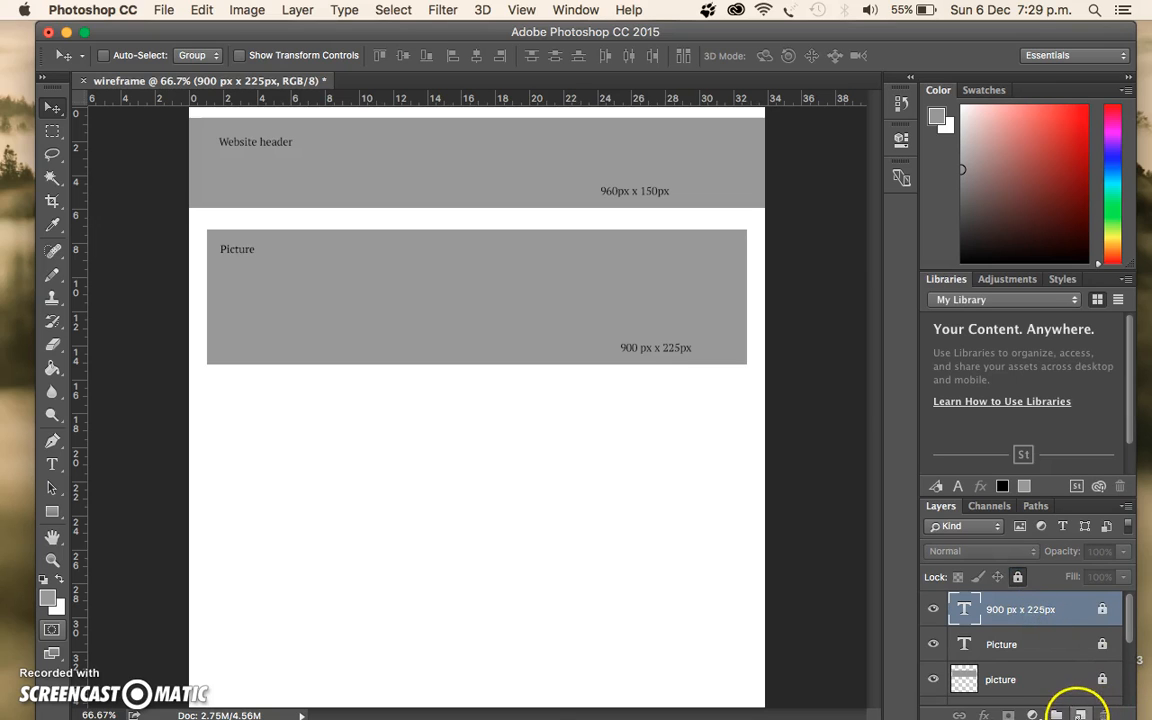
Step: On a new layer, place a fixed-size rectangular selection of 445 px by 150 px below the picture block's left part
left_click(1080, 714)
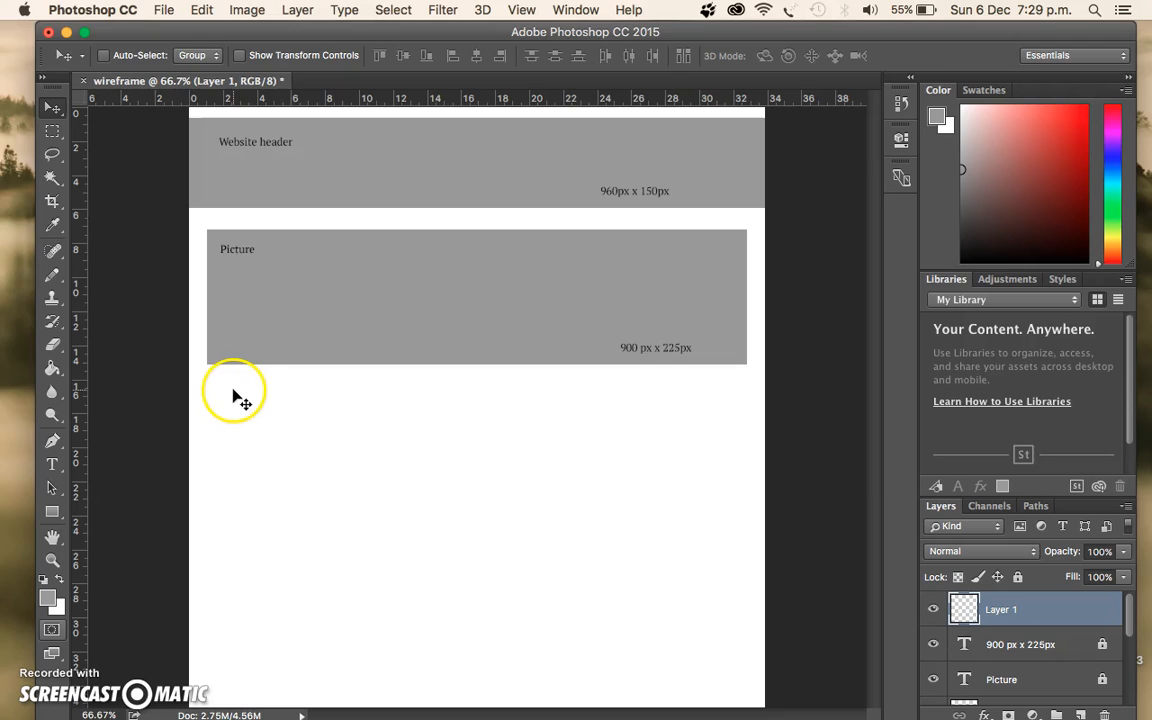
left_click(50, 129)
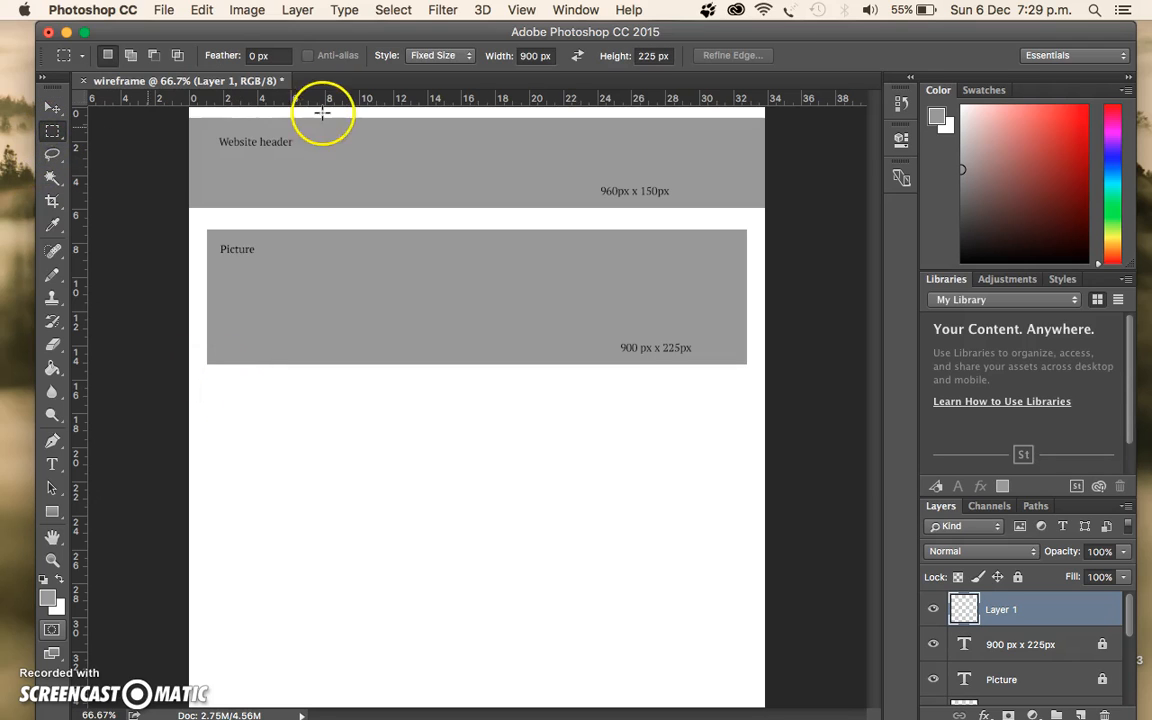
left_click(528, 56)
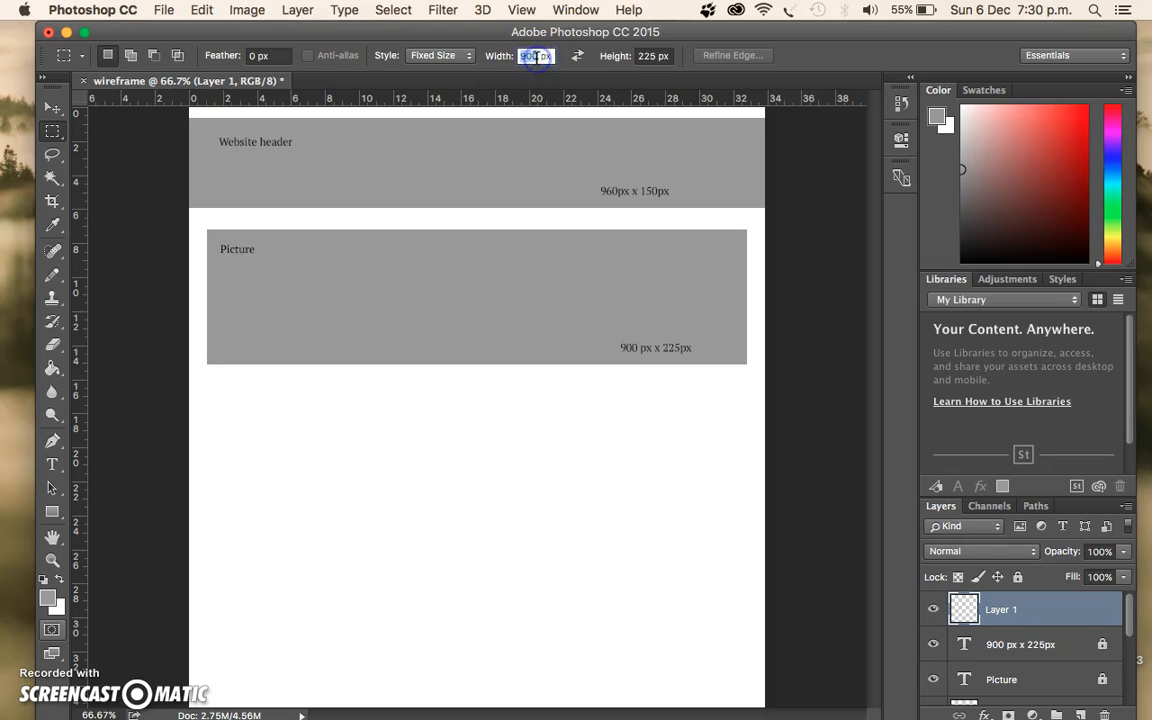
key("BackSpace")
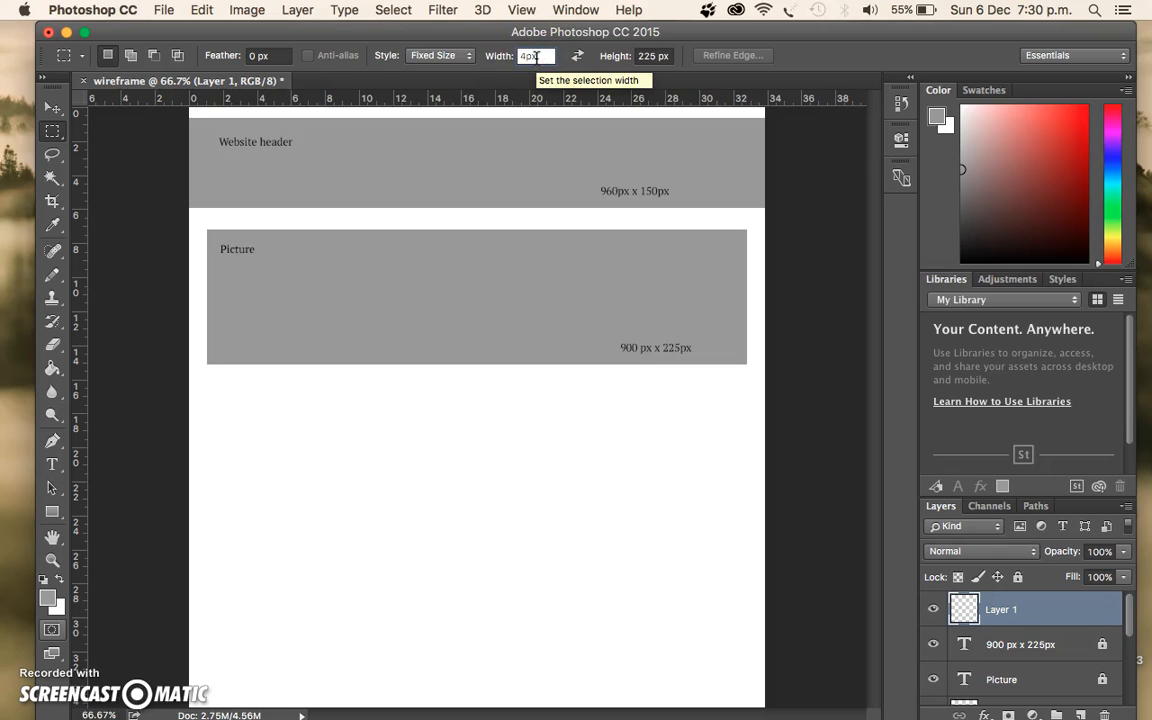
type("445")
left_click(645, 56)
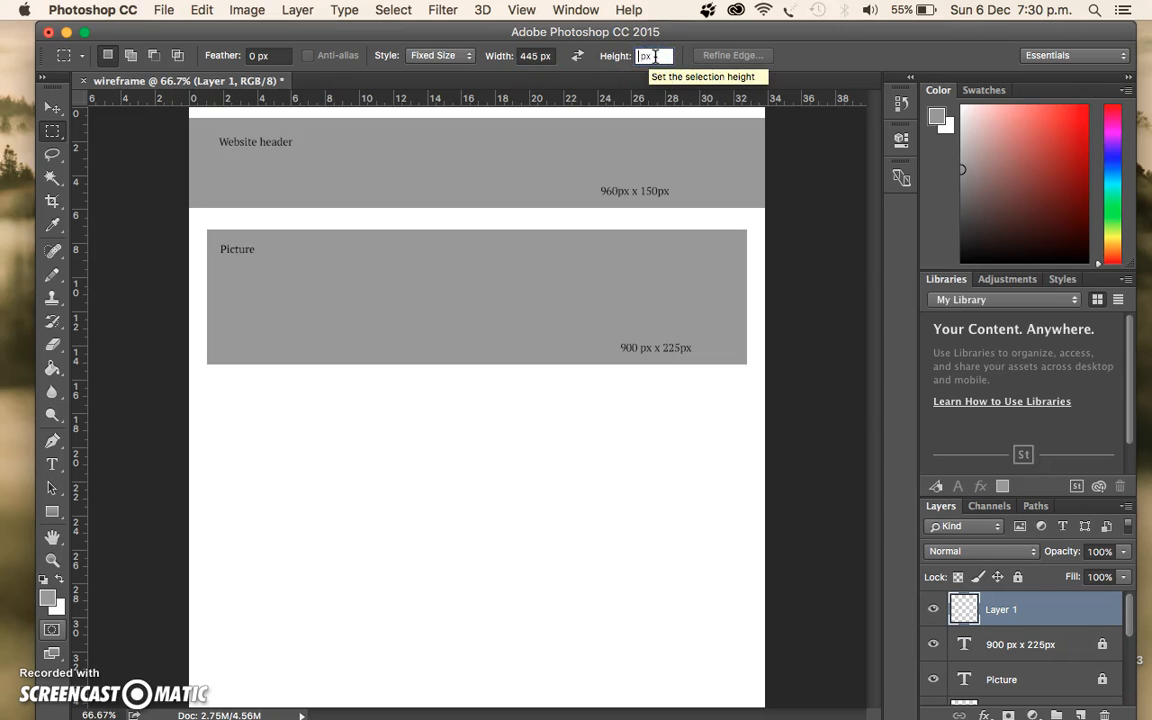
type("150")
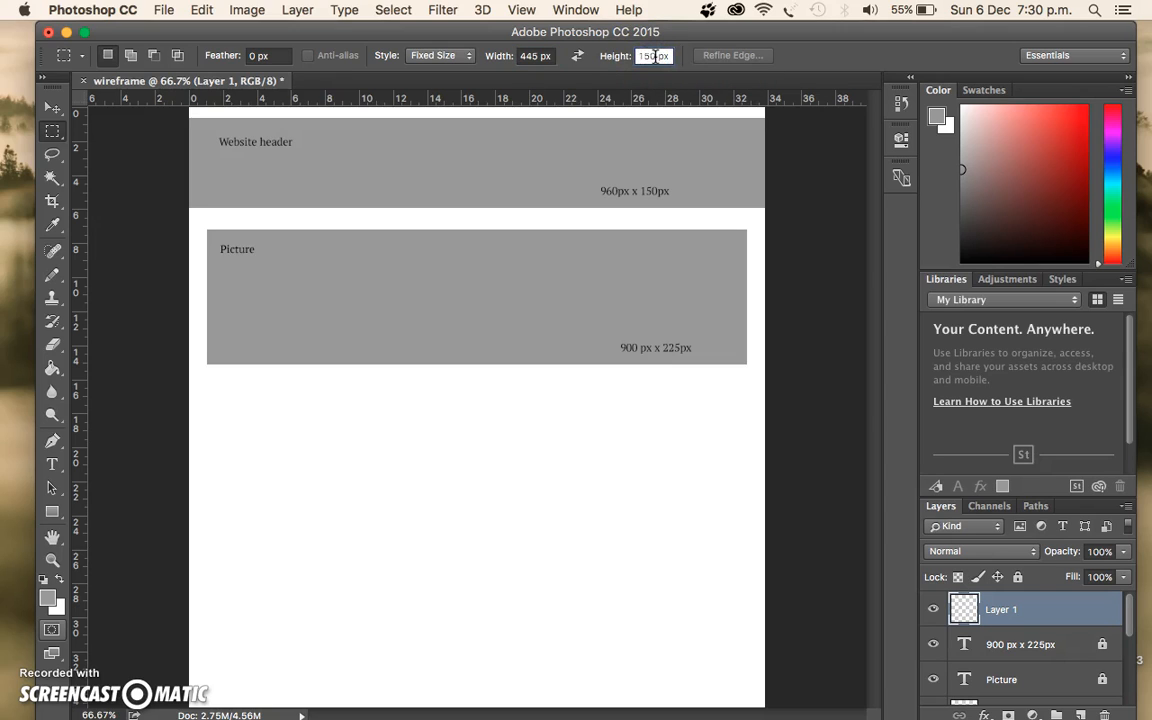
key("Return")
left_click(218, 413)
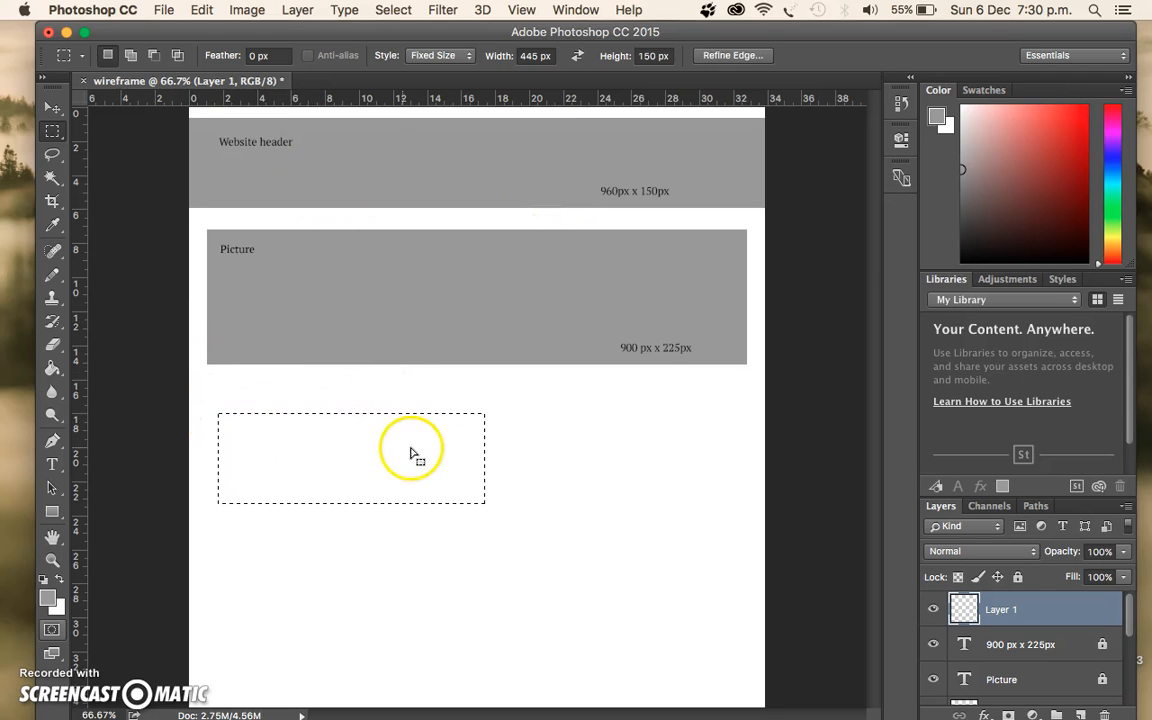
Step: Fill the 445 px by 150 px selection with the grey foreground colour and move the block up towards the picture block
left_click(52, 368)
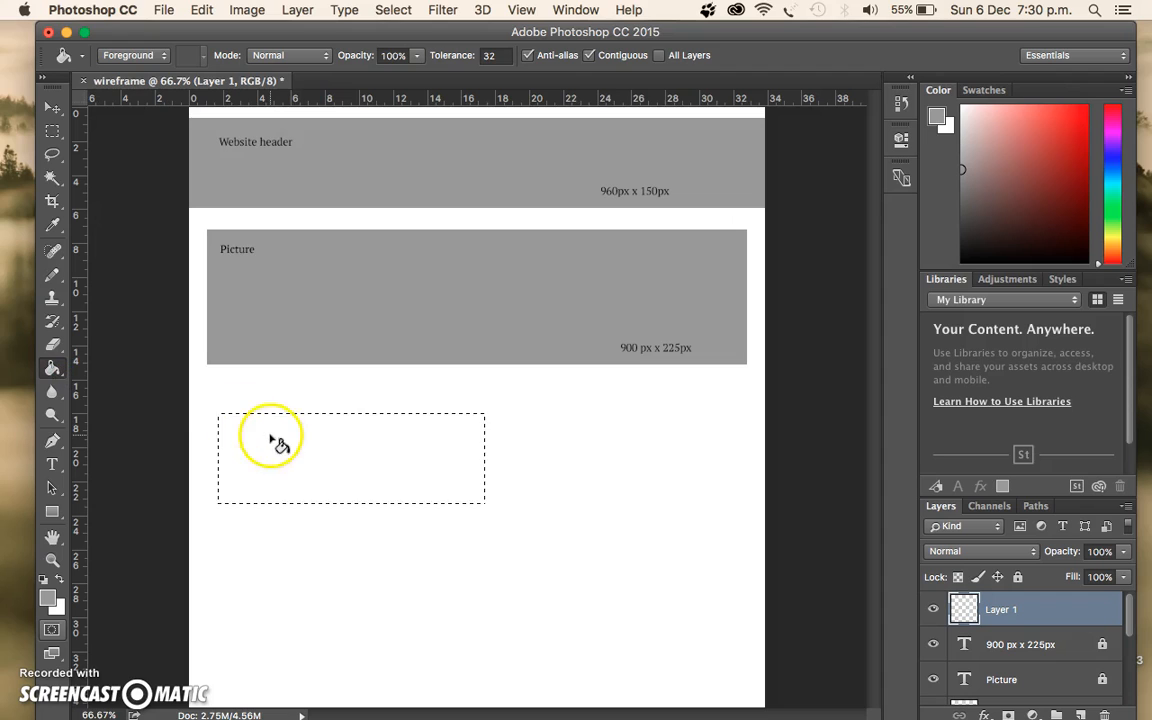
left_click(270, 437)
left_click(52, 107)
left_click_drag(334, 422, 365, 408)
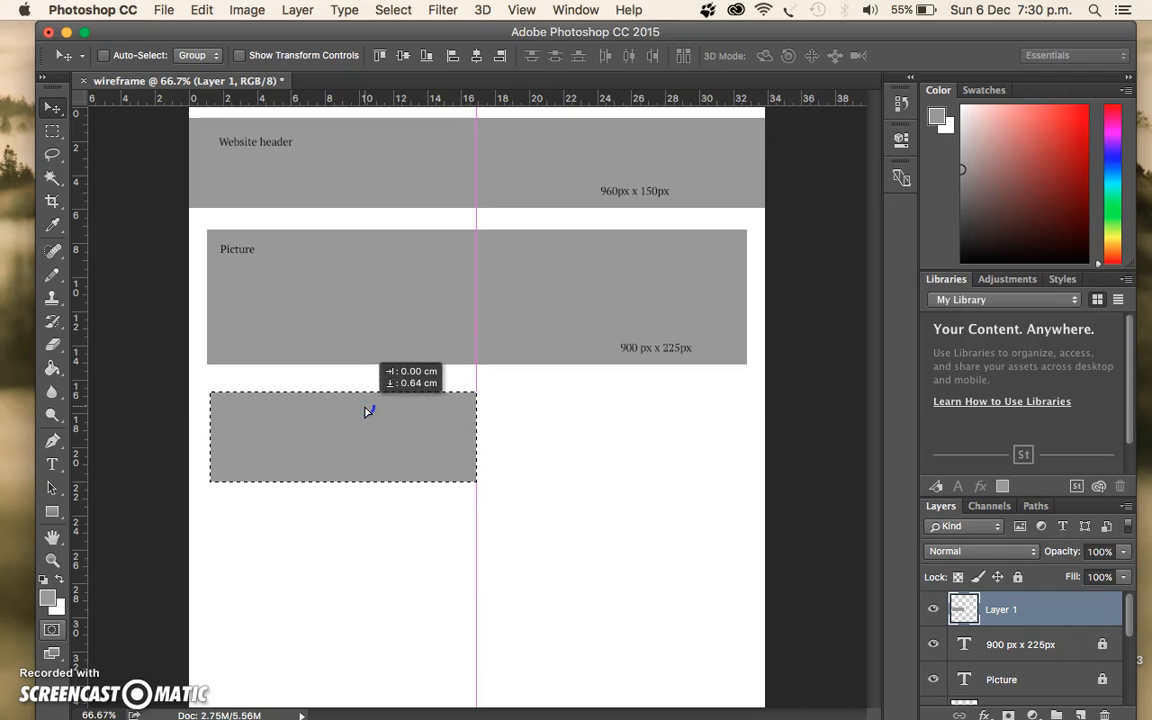
left_click_drag(365, 408, 365, 408)
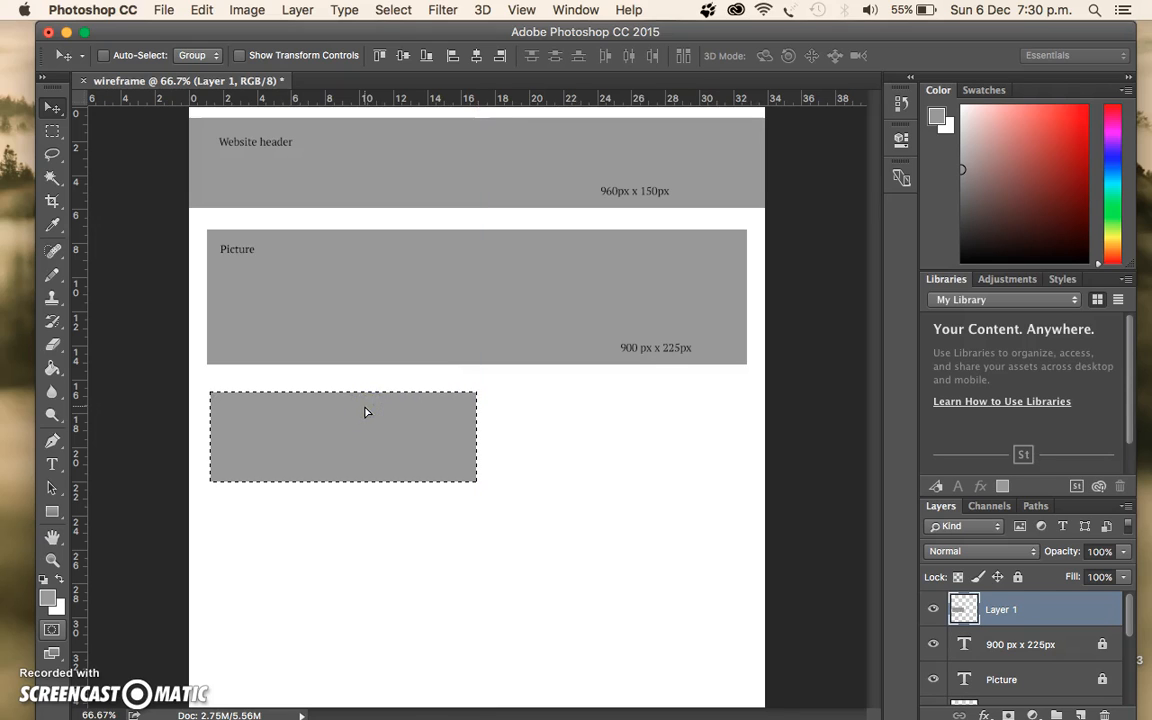
Step: Position the new grey block just beneath the picture block, with its left edge aligned to the picture block's left edge
left_click(265, 314)
mouse_move(432, 404)
left_mouse_down()
mouse_move(722, 406)
mouse_move(705, 393)
mouse_move(422, 396)
left_mouse_up()
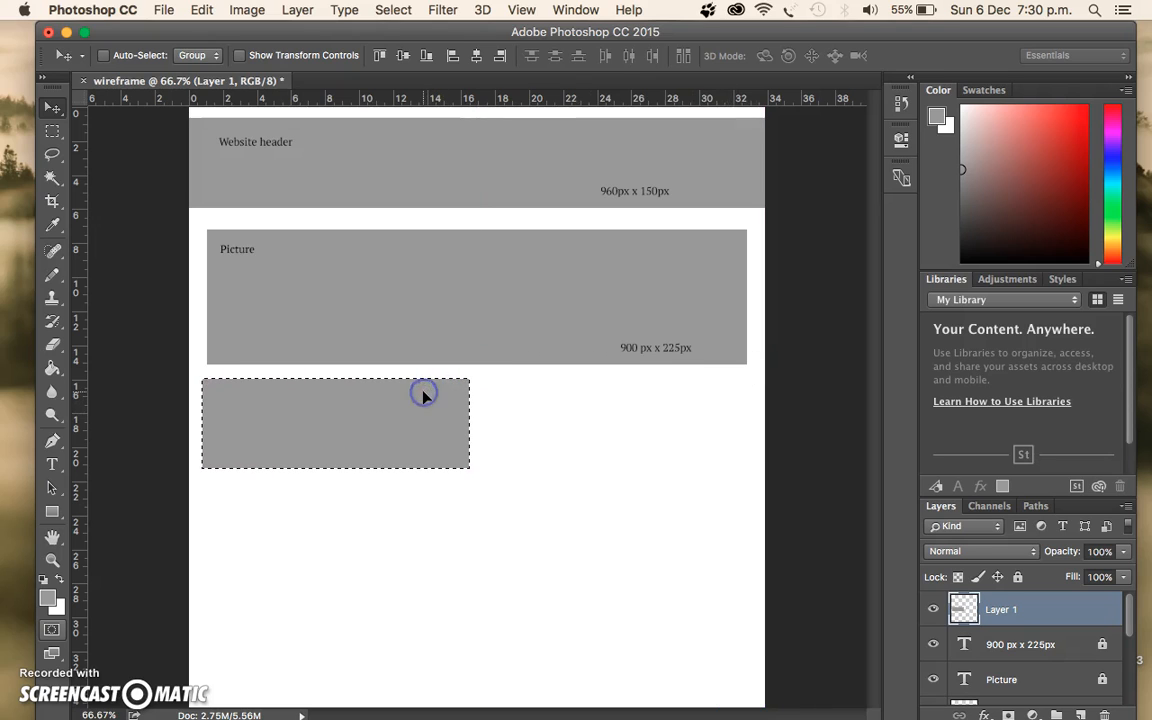
key("Right")
key("Right")
key("Right")
key("Right")
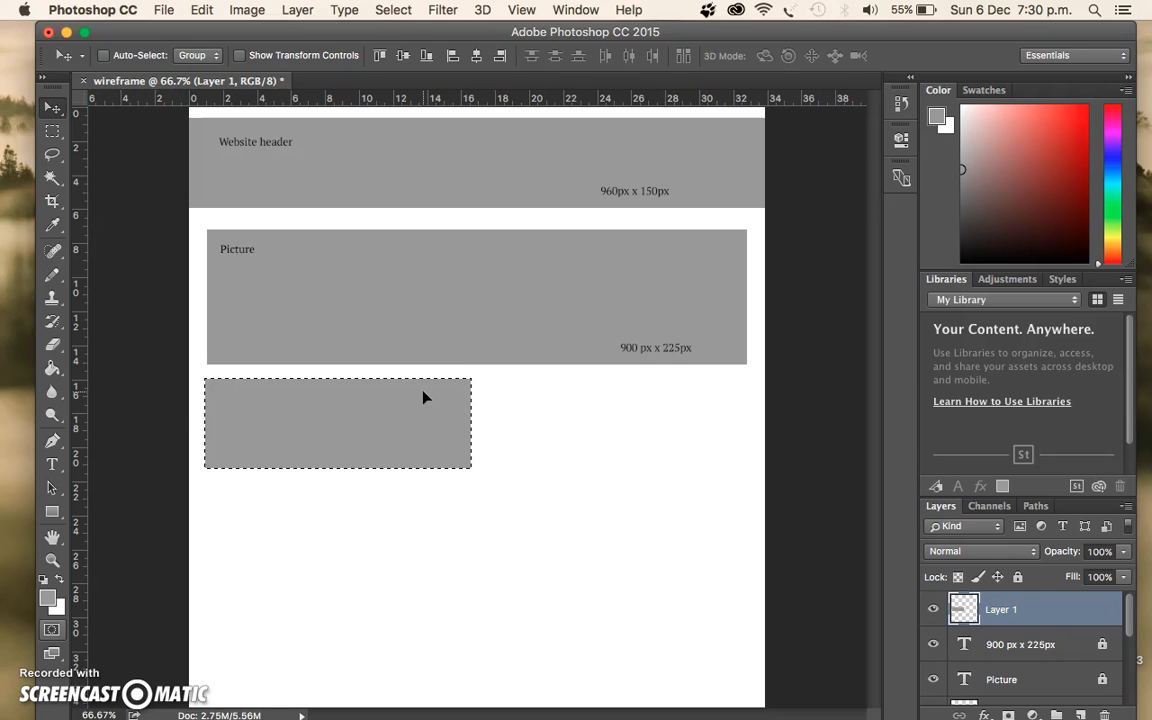
left_click(461, 397)
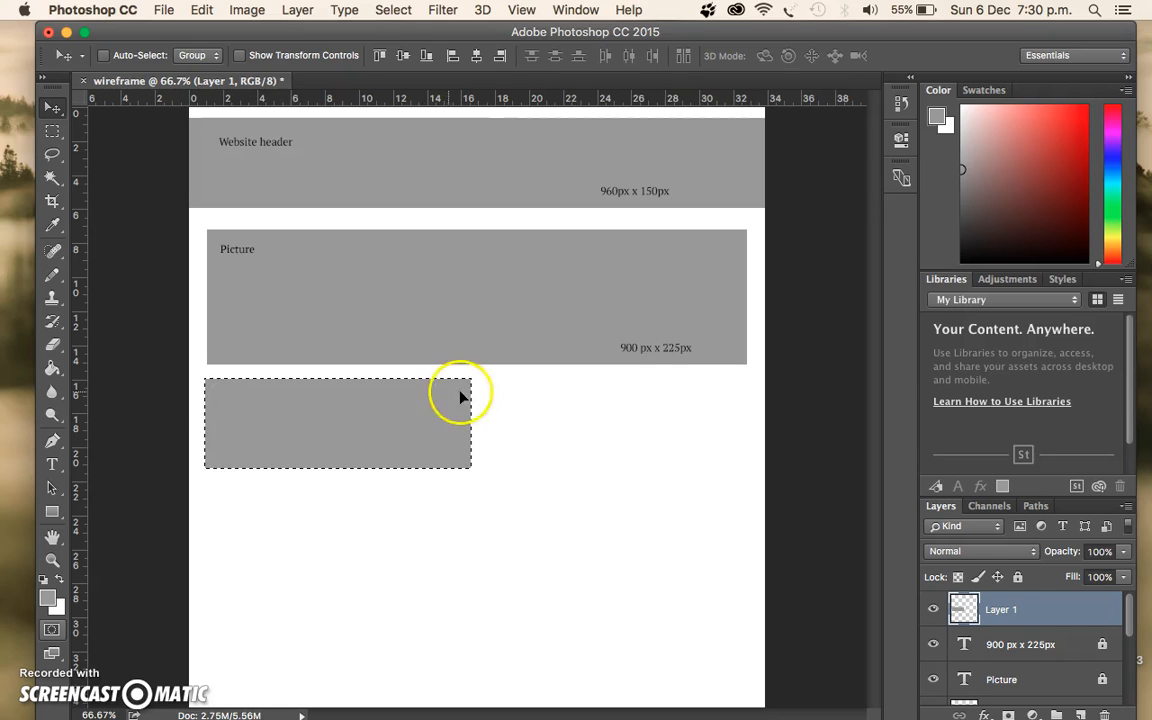
key("Right")
key("Right")
key("Right")
key("Right")
left_click(417, 532)
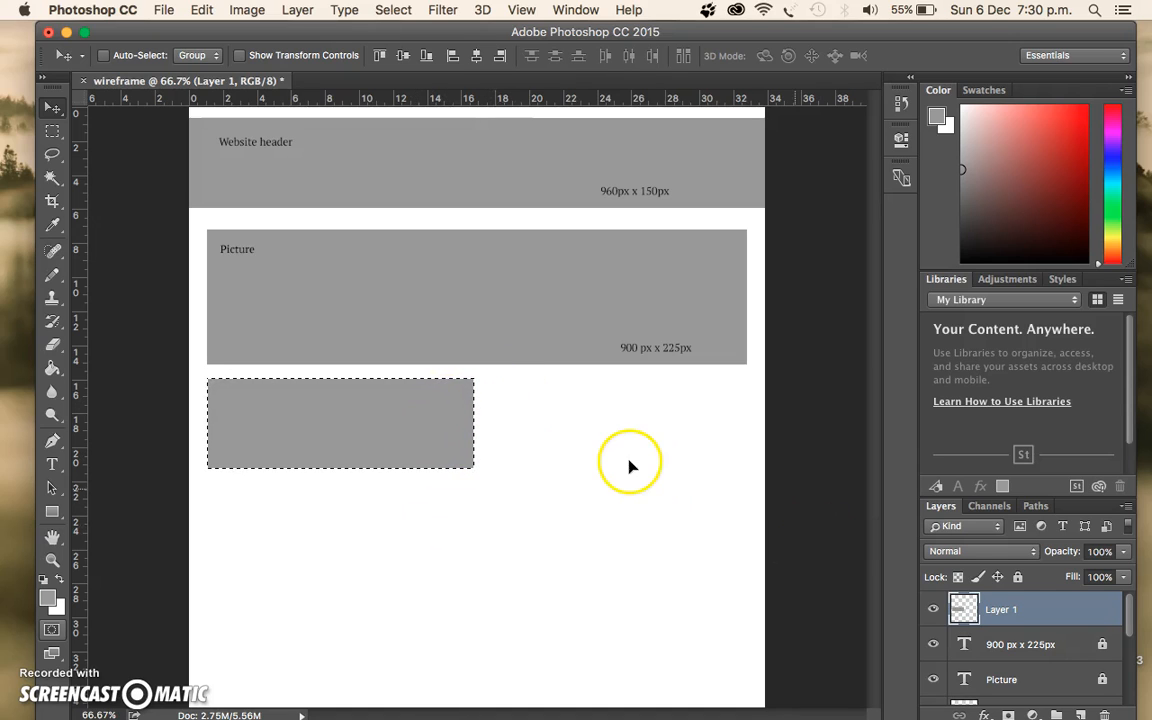
Step: Rename the new grey block's layer as "introduction"
left_click(1004, 610)
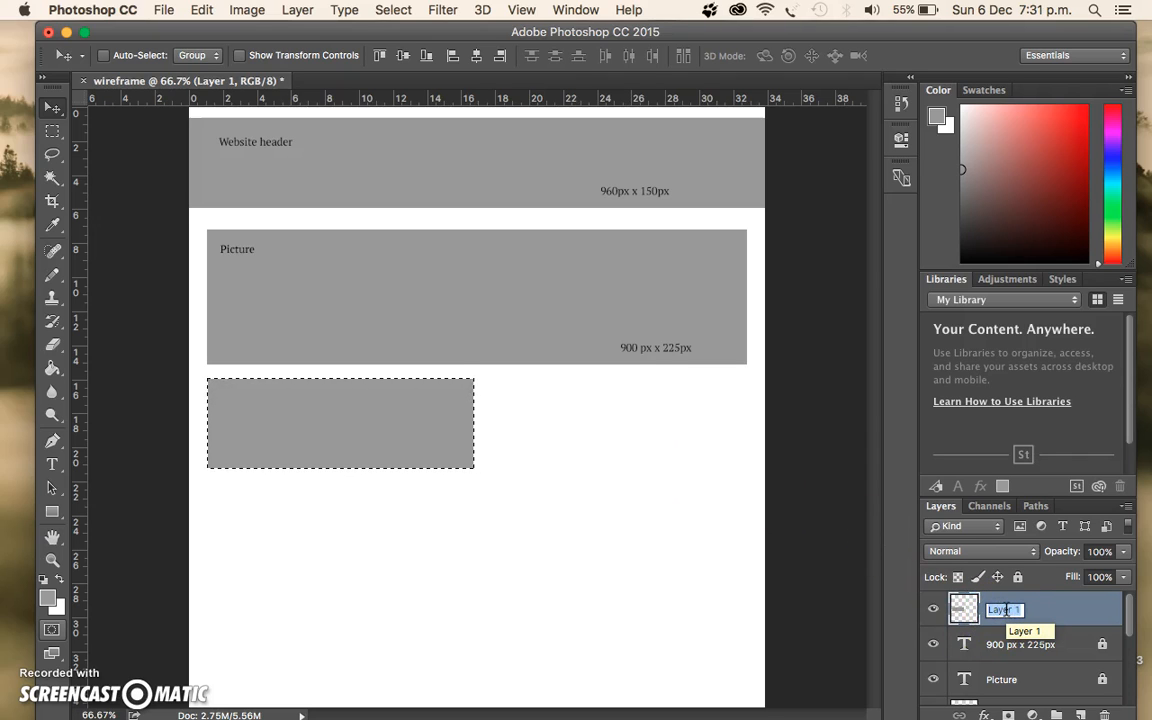
type("introduction")
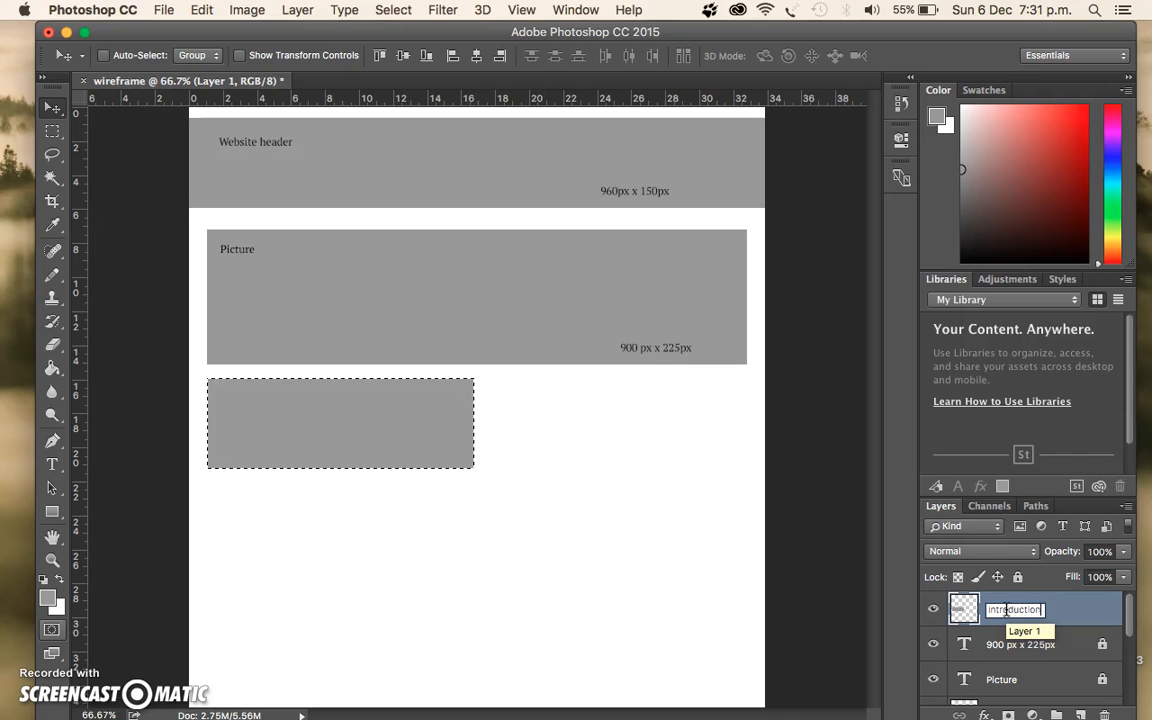
left_click(923, 604)
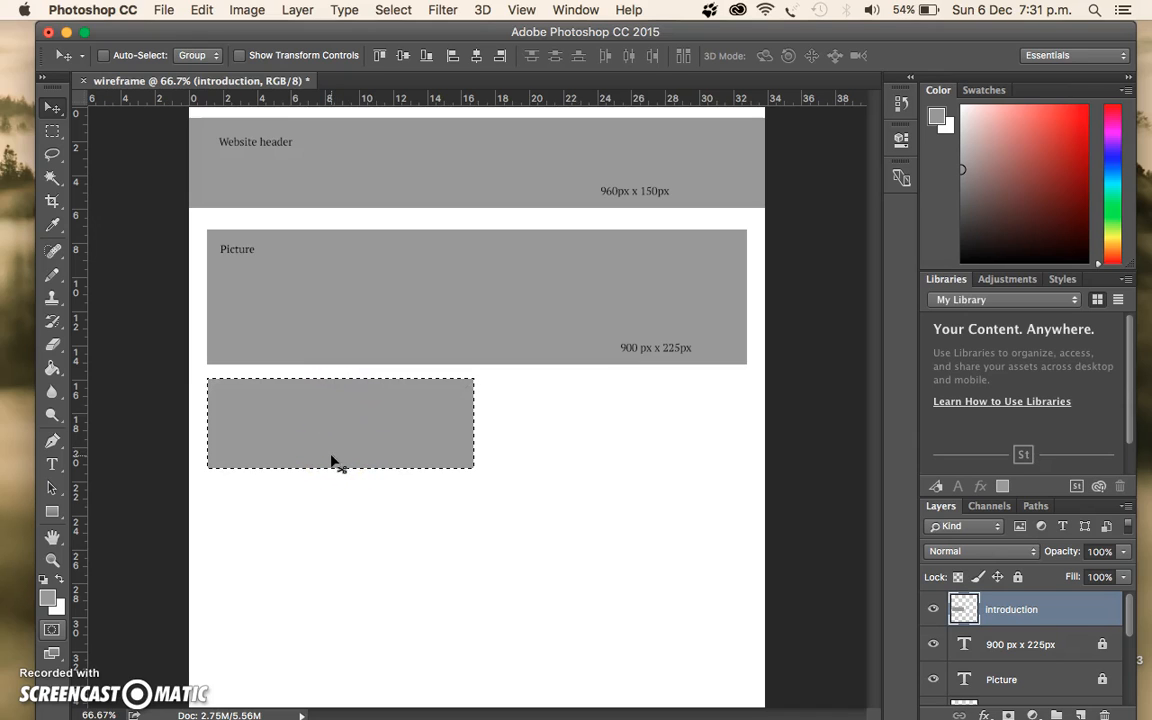
Step: Duplicate the introduction block's layer and lock the original
left_click(1031, 614)
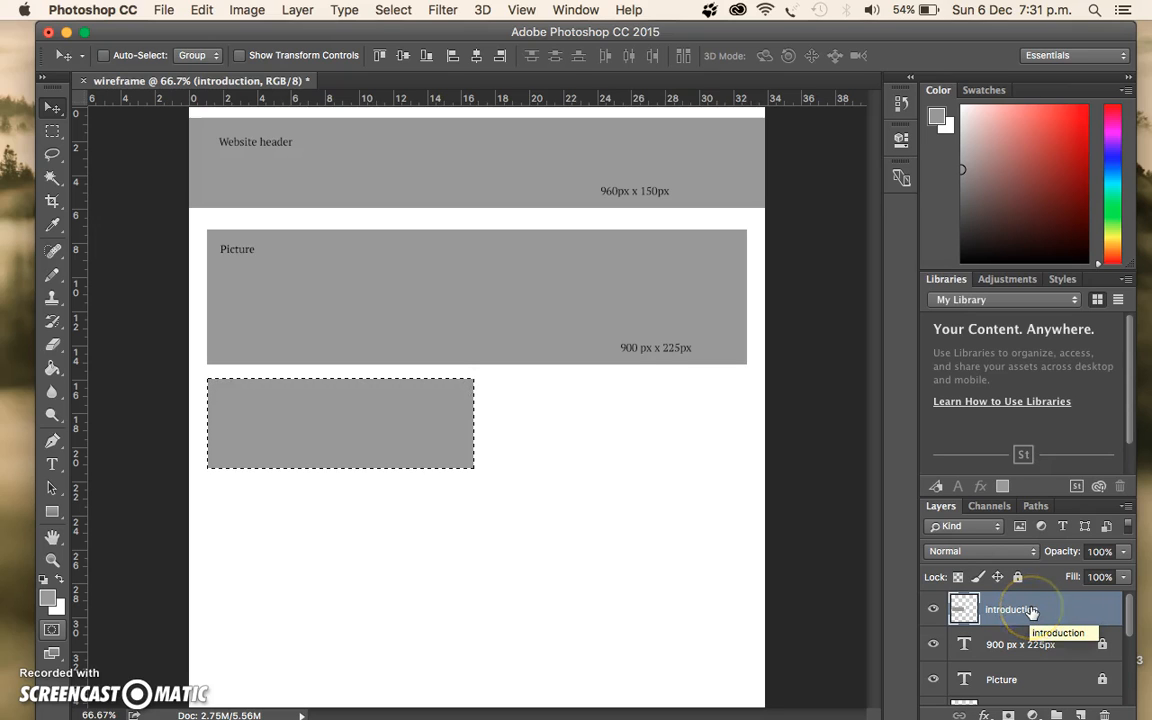
left_click_drag(1031, 611, 1081, 713)
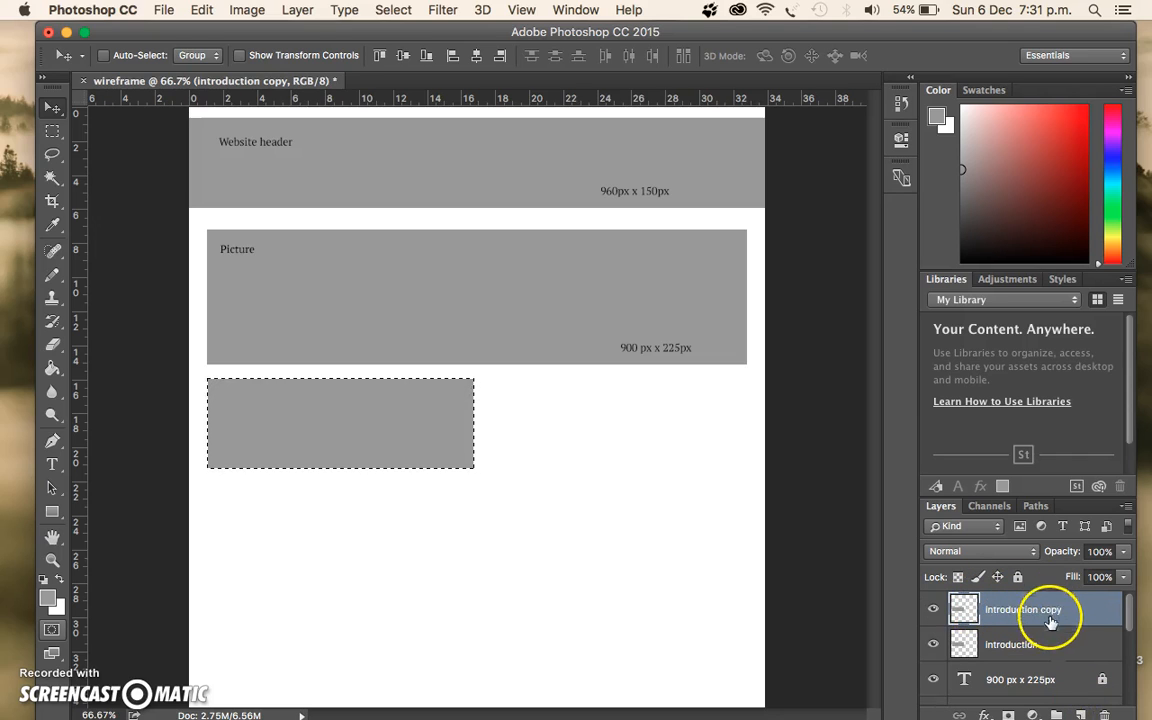
left_click(1055, 637)
left_click(1018, 577)
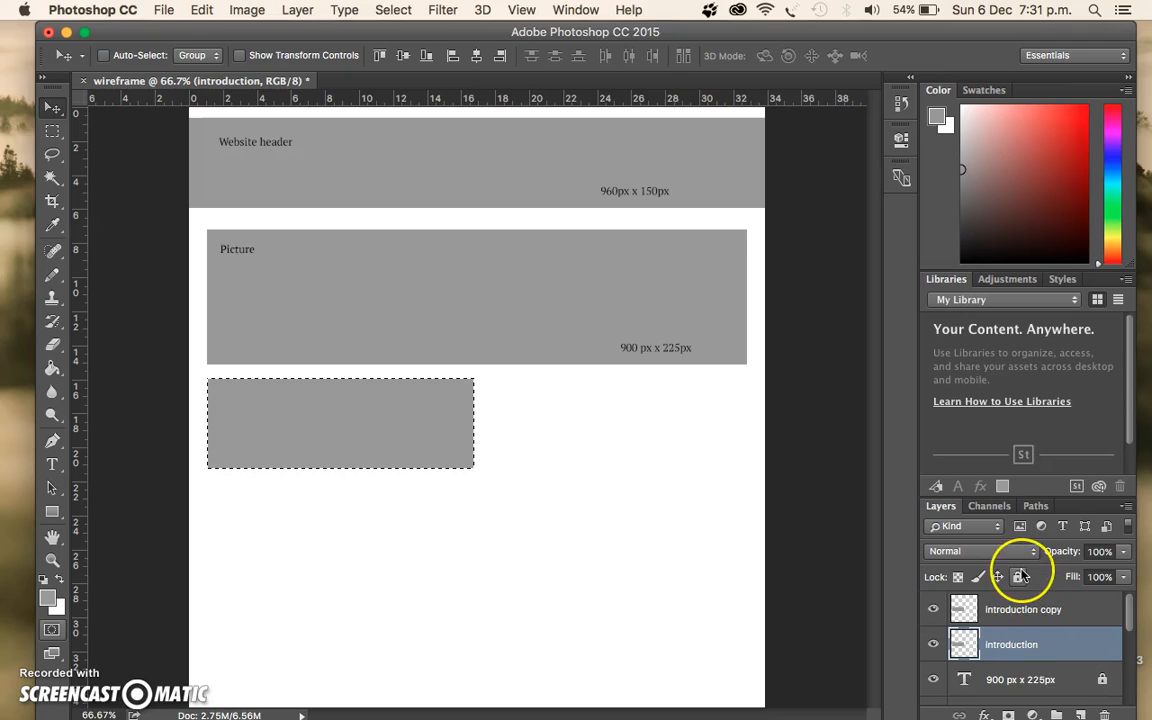
Step: Move the duplicated block beside the introduction block, aligning its right edge with the picture block's right edge
left_click(1020, 611)
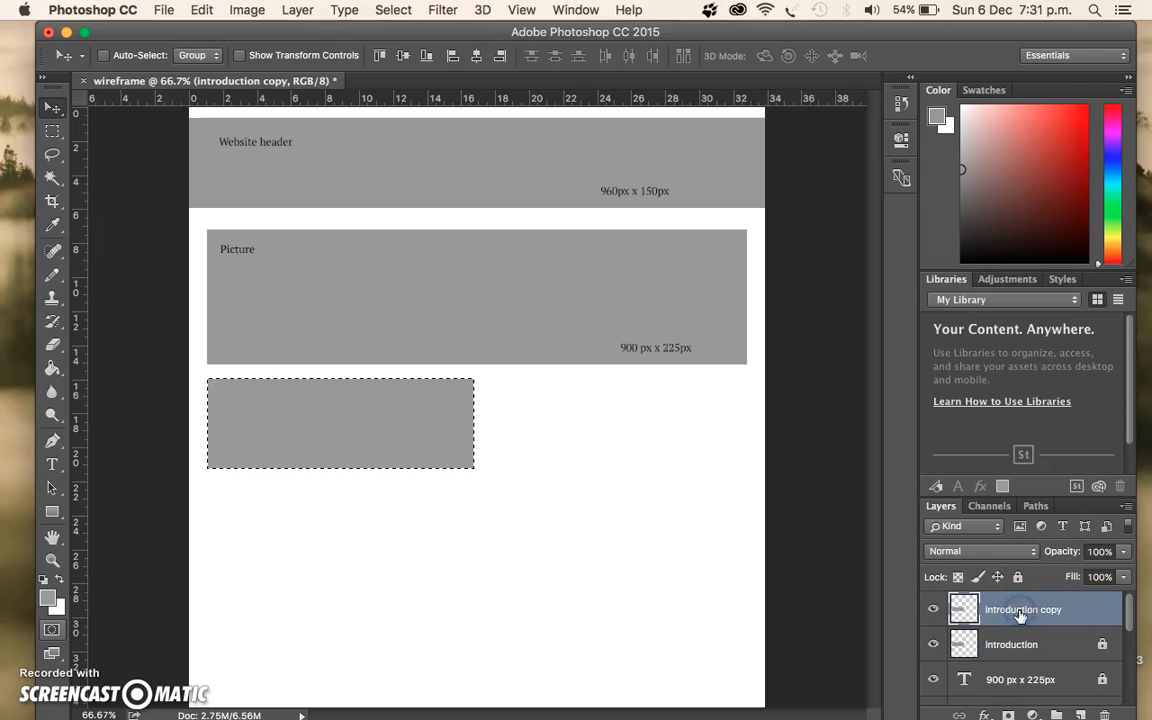
left_click_drag(392, 428, 666, 432)
left_click_drag(669, 432, 671, 431)
key("Left")
key("Left")
key("Left")
key("Left")
key("Left")
key("Left")
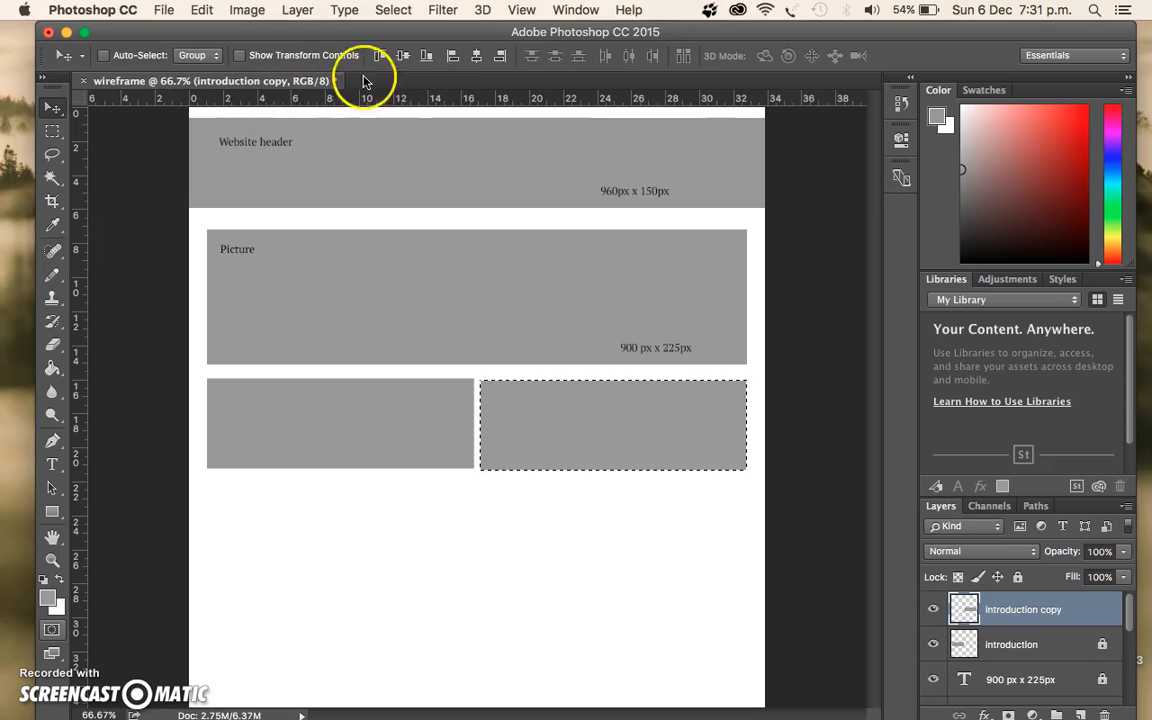
Step: Place a horizontal guide along the picture block's top edge and vertical guides along its left and right edges
left_click(521, 10)
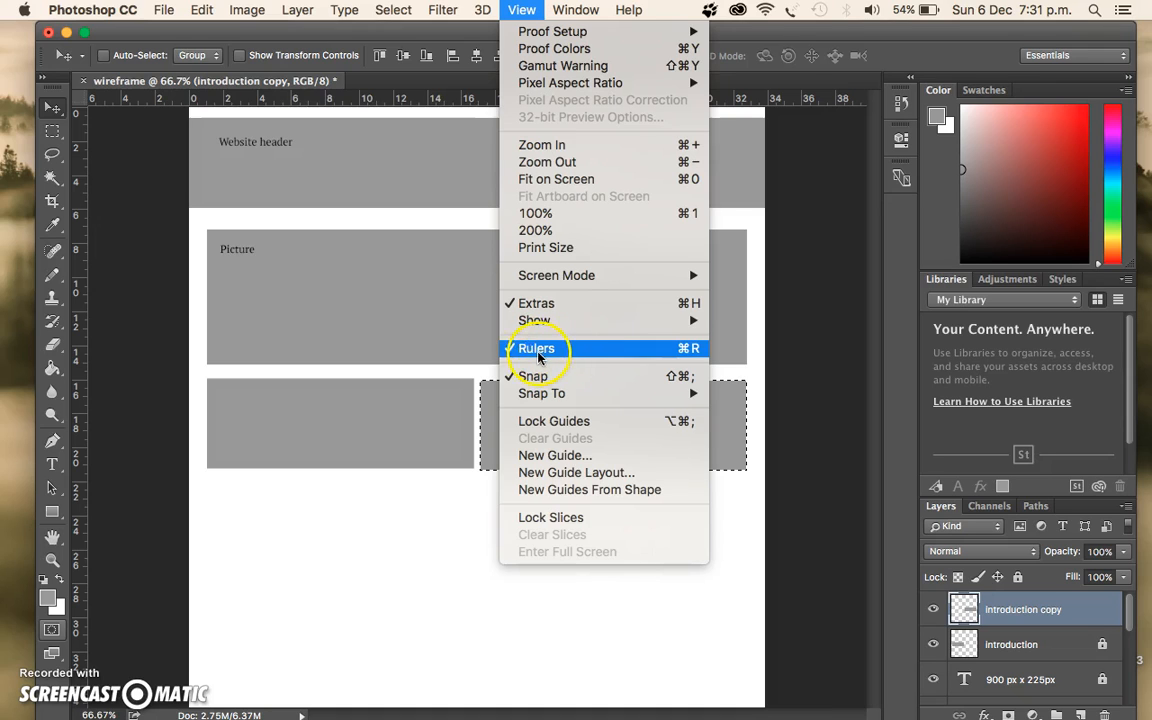
left_click(284, 138)
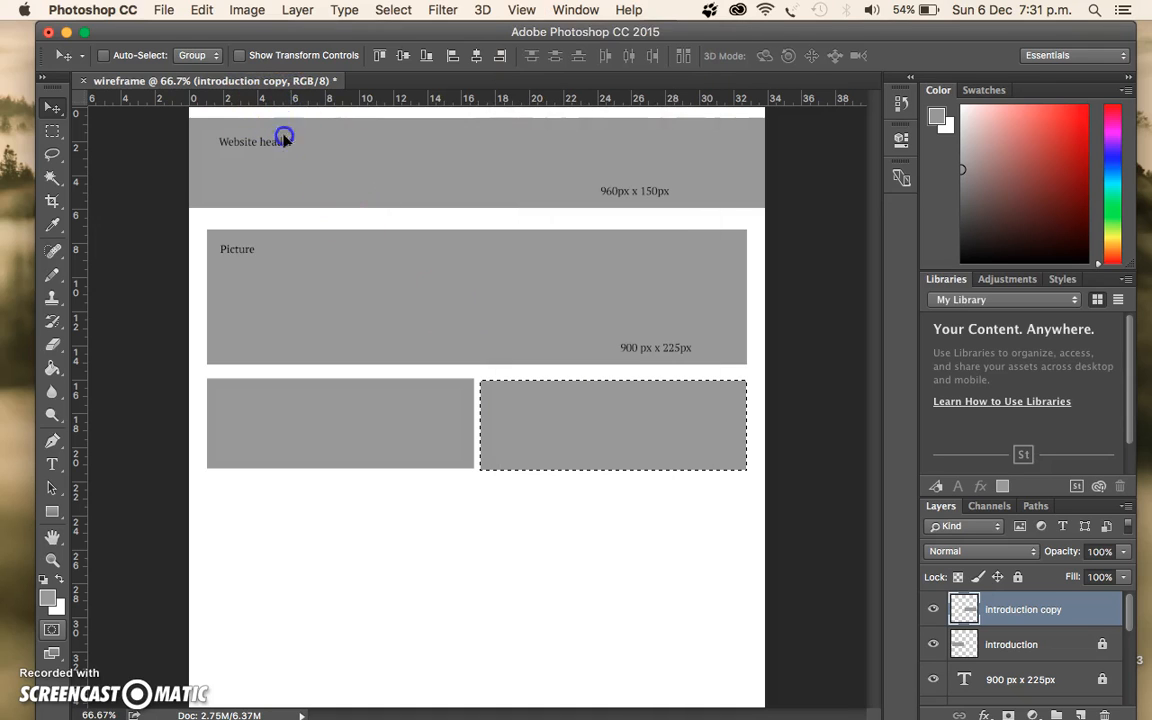
left_click_drag(316, 98, 319, 230)
left_click_drag(80, 203, 744, 250)
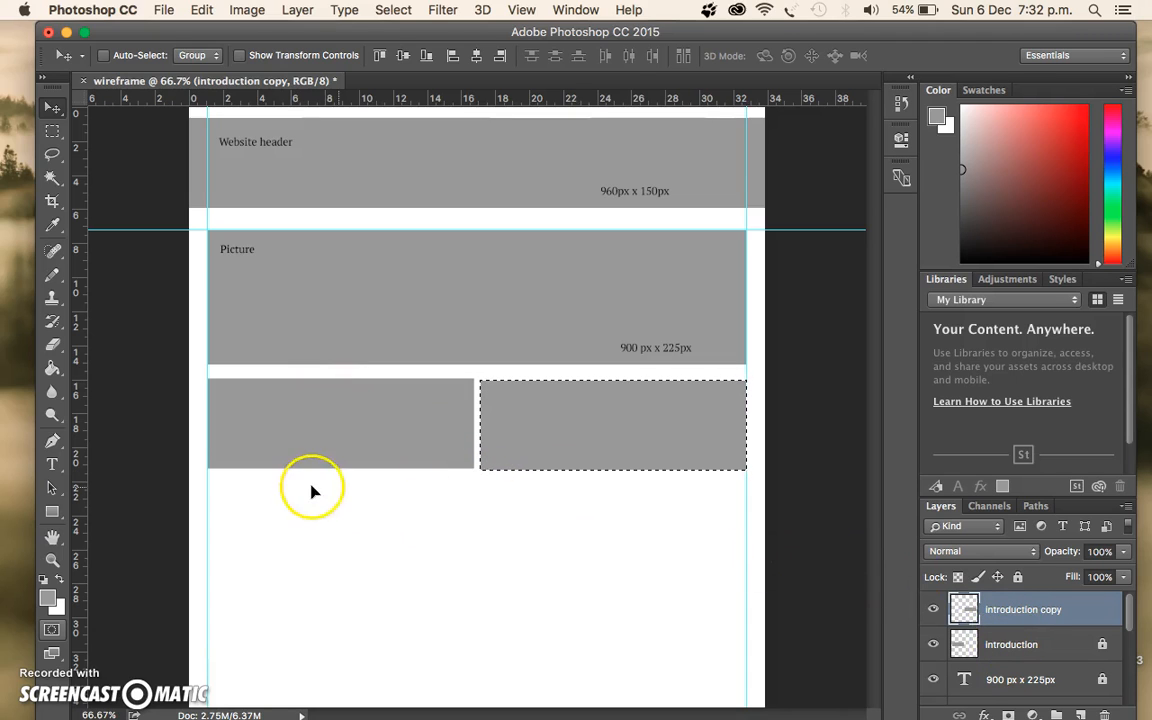
Step: Add the text label "Introduction" in the upper-left corner of the left block below the picture
left_click(53, 466)
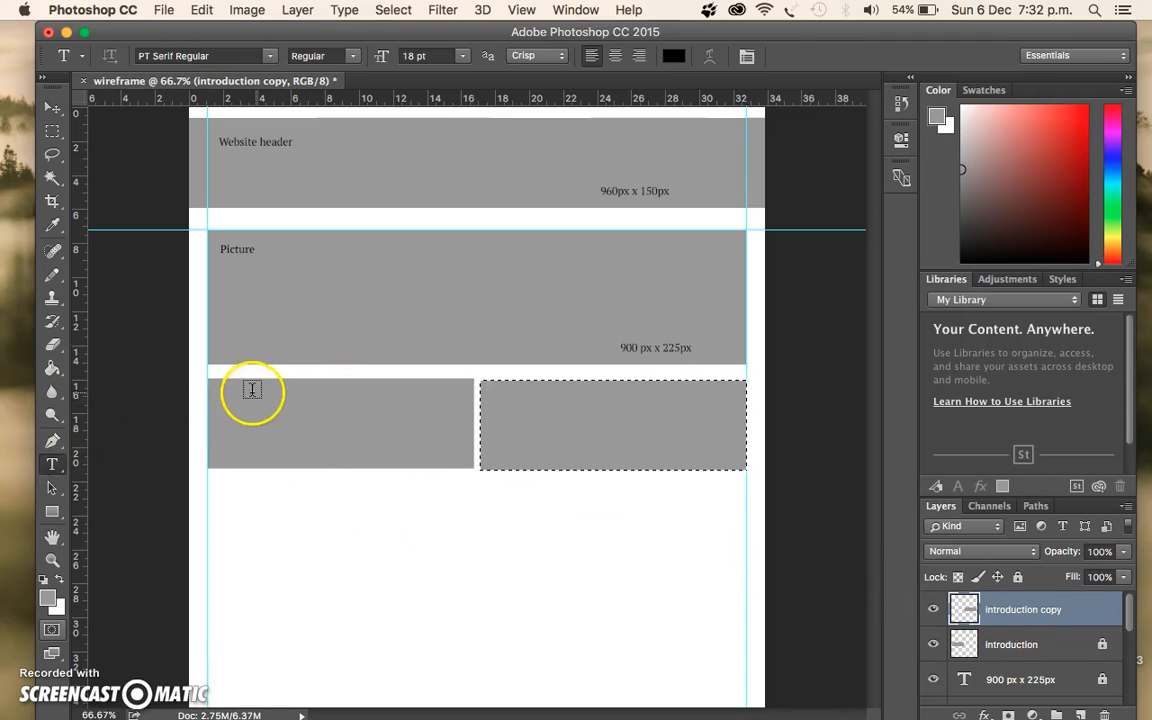
left_click(216, 400)
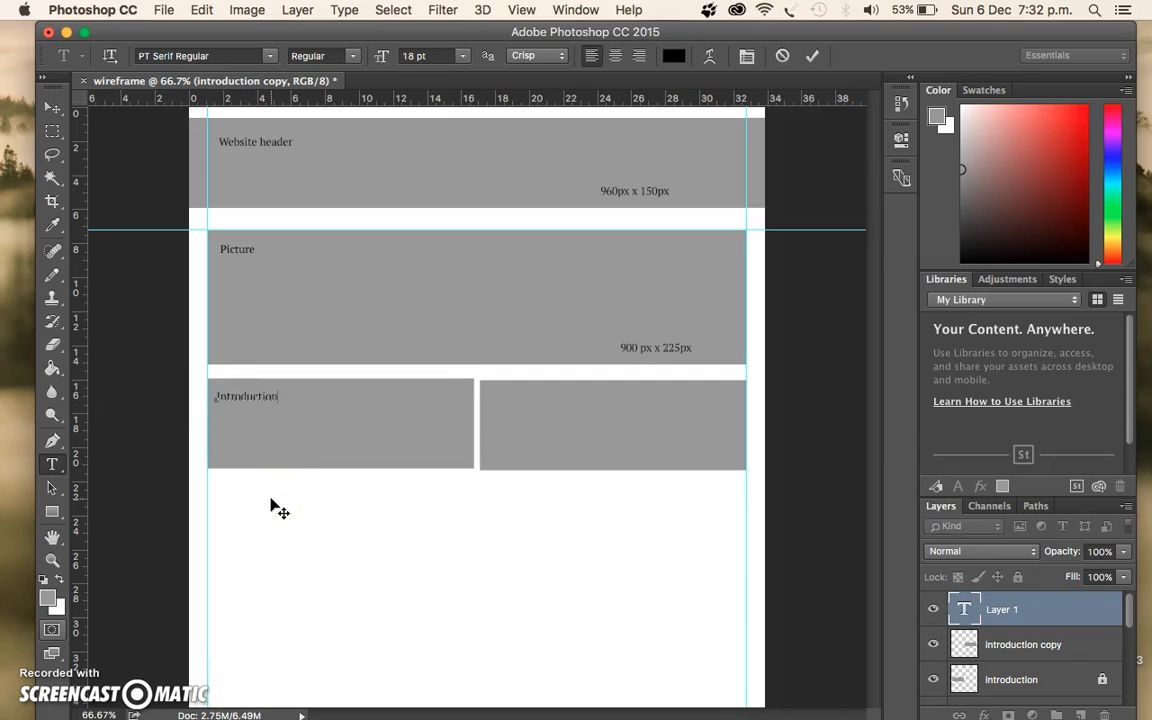
left_click(53, 107)
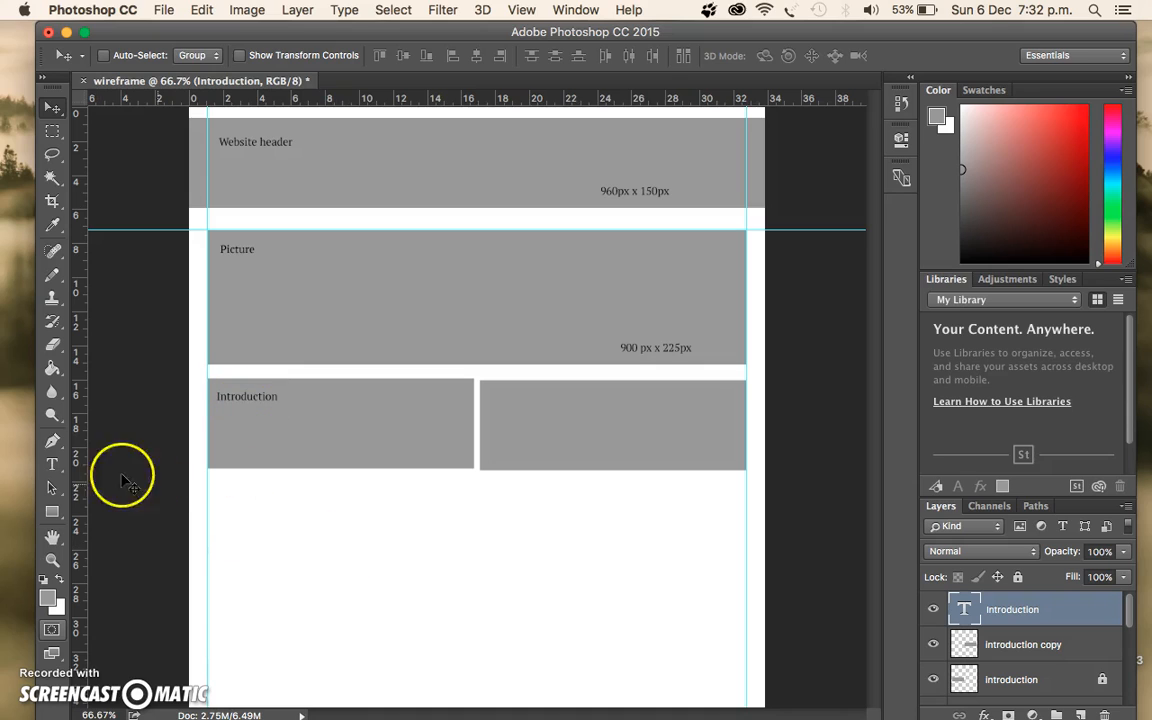
Step: Add the text label "Picture / special" in the upper-left corner of the right block below the picture
left_click(52, 464)
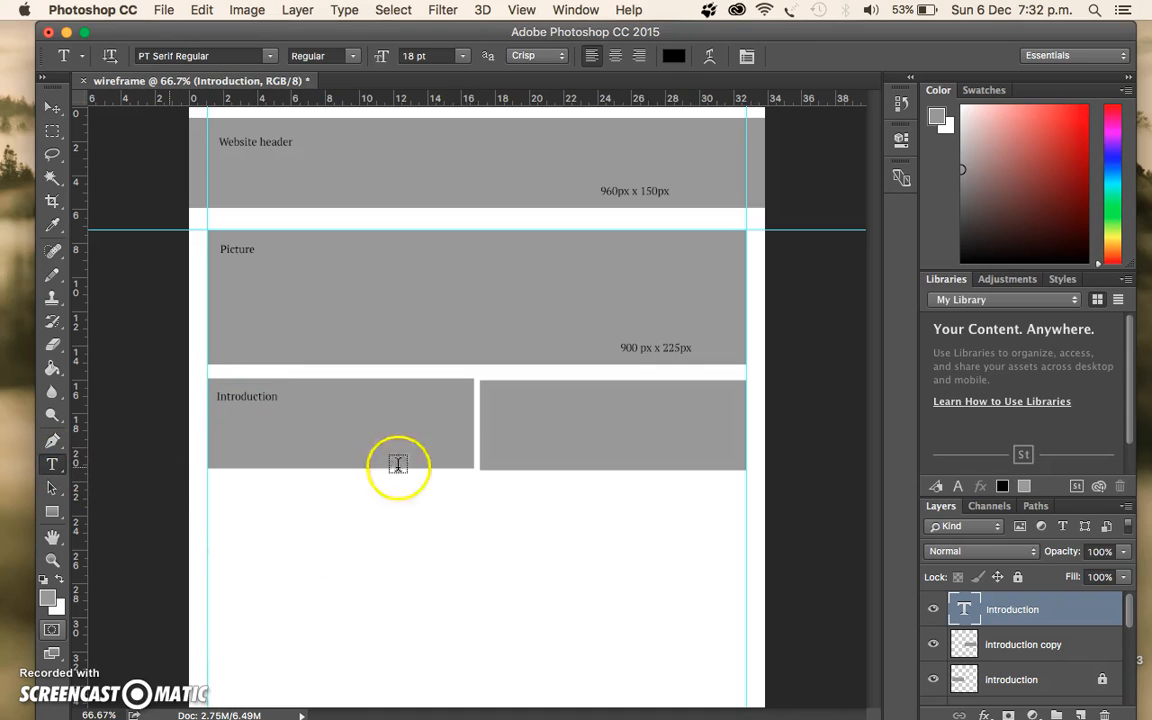
left_click(492, 402)
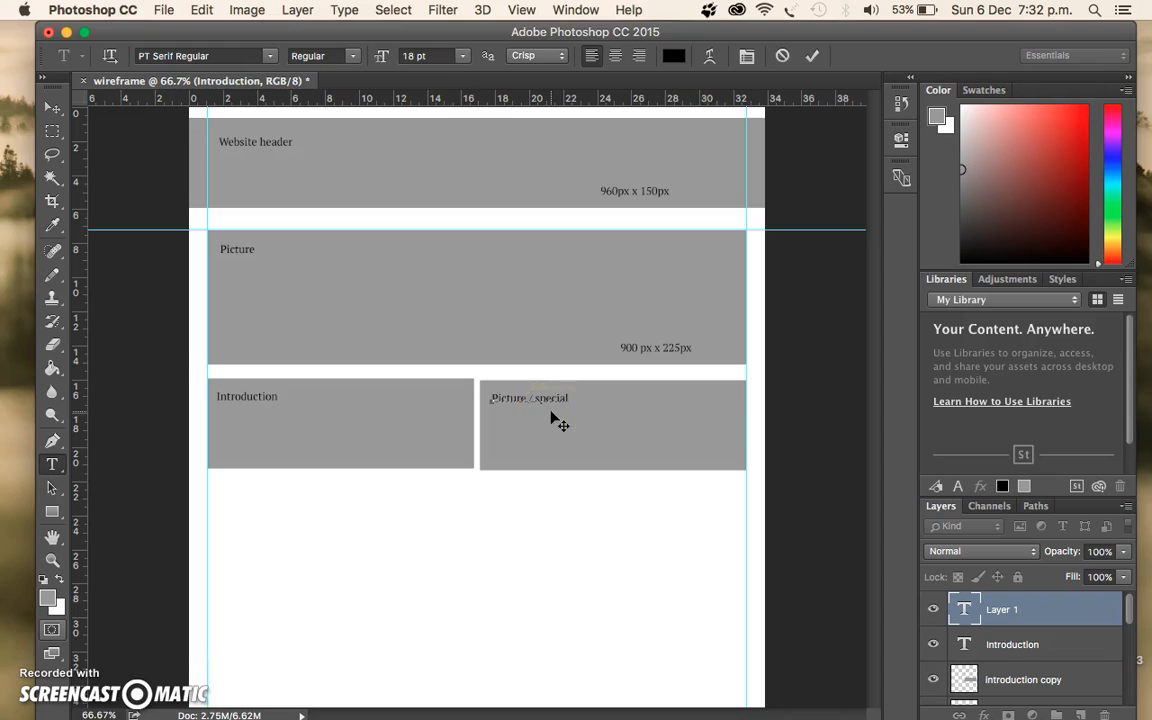
left_click(53, 107)
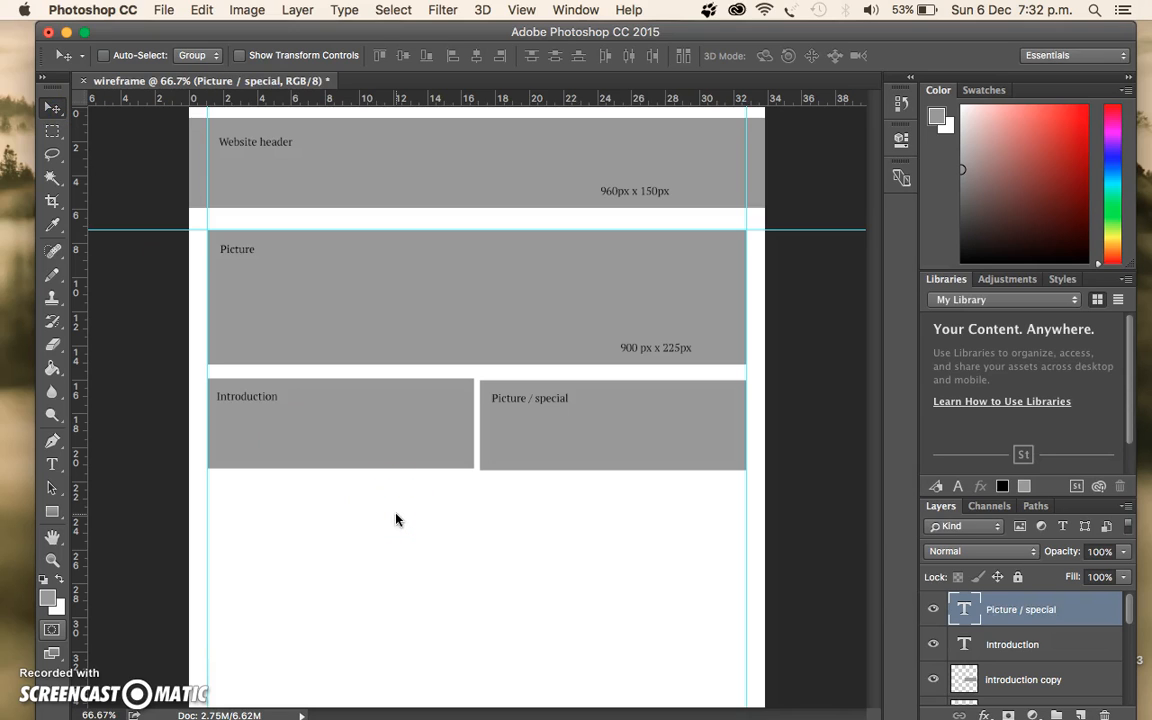
Step: Add the size label "445px x 150px" near the lower-right corner of the introduction block
left_click(52, 463)
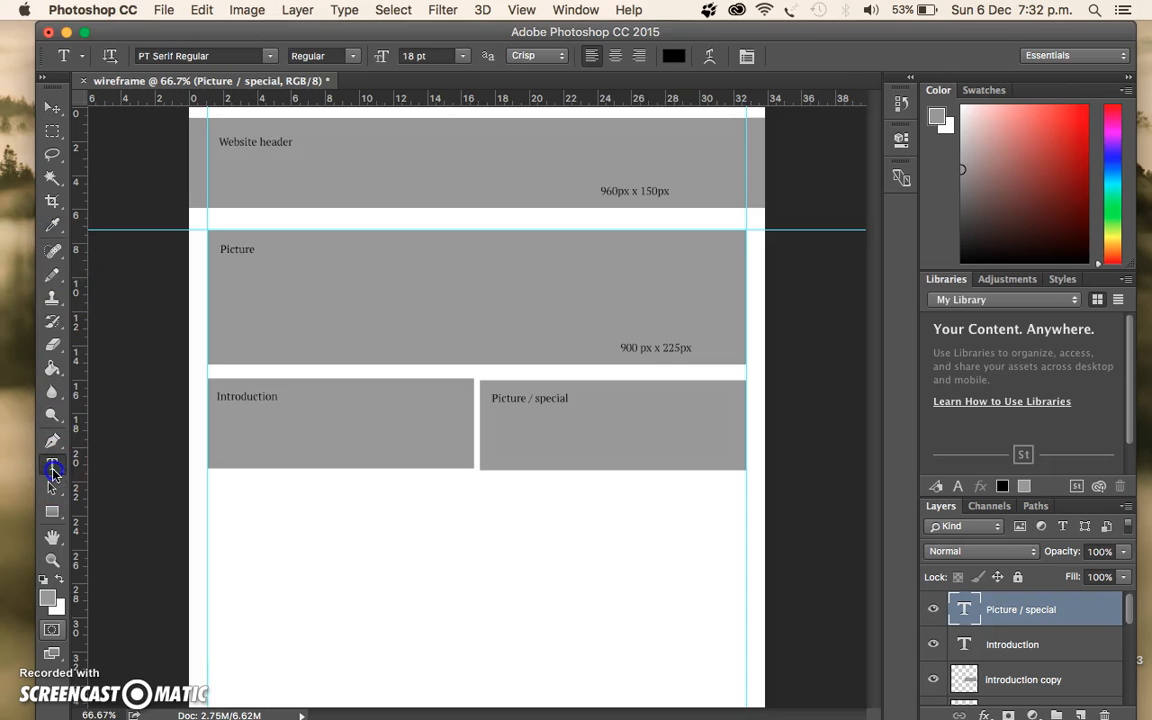
left_click(397, 457)
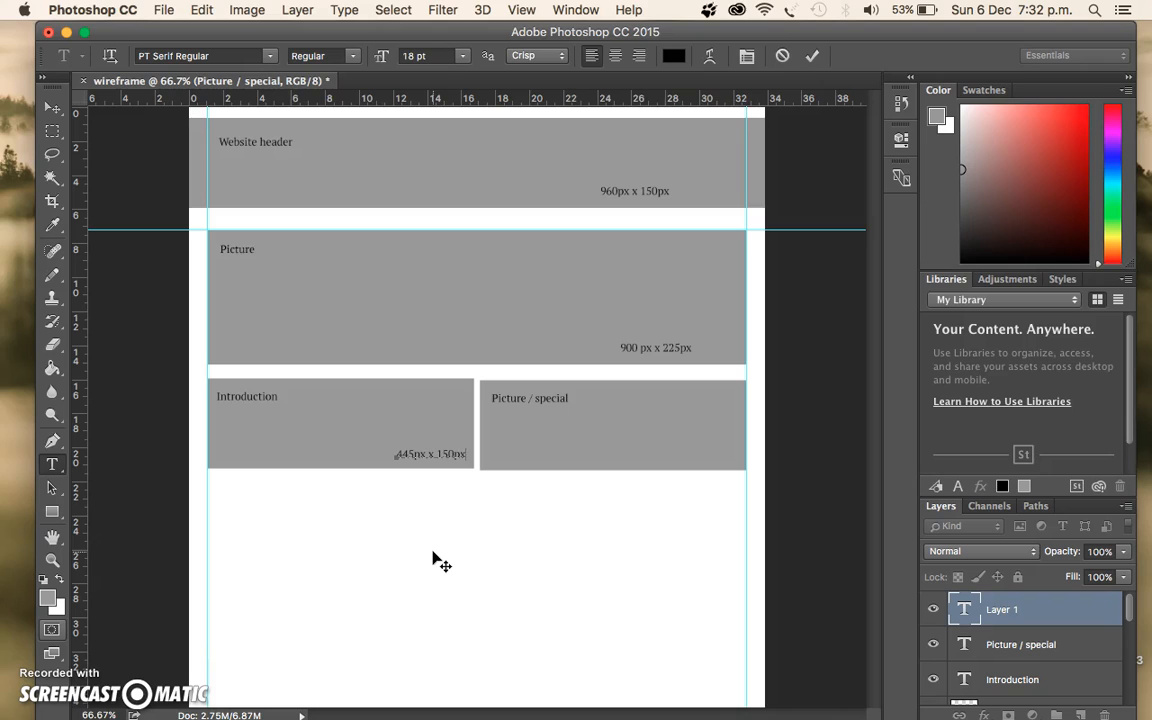
left_click(605, 459)
left_click(52, 107)
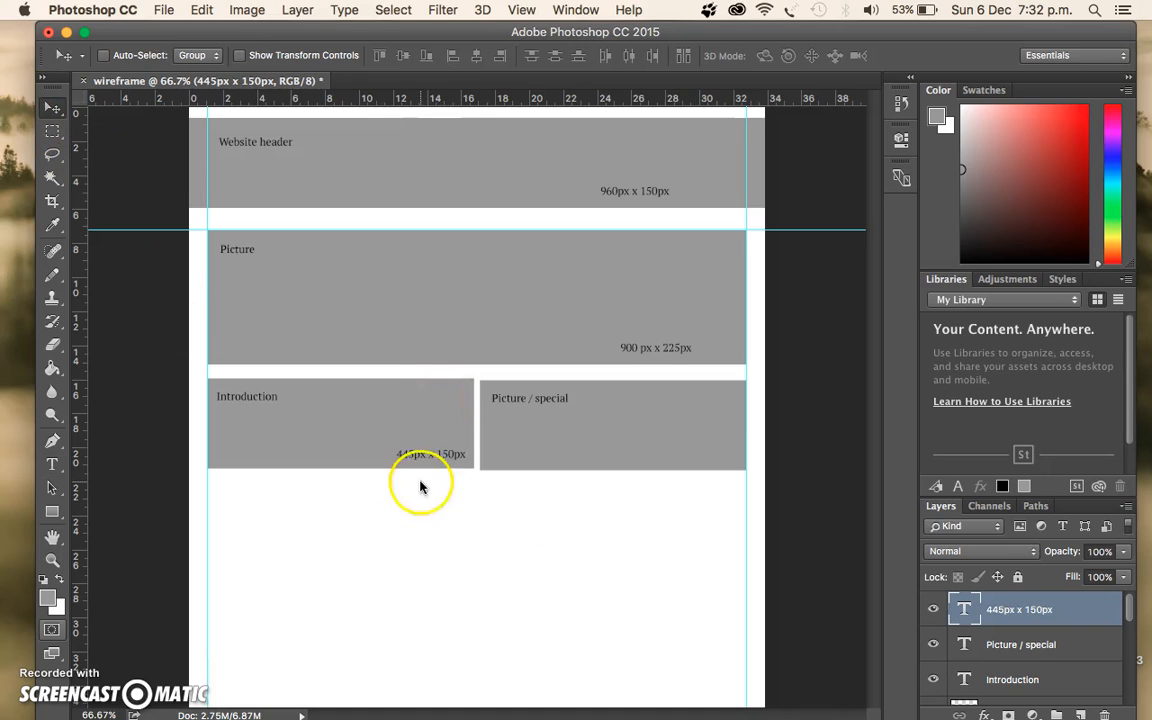
Step: Duplicate the "445px x 150px" label and move the copy to the lower-right area of the "Picture / special" block
left_click_drag(1051, 614, 1081, 714)
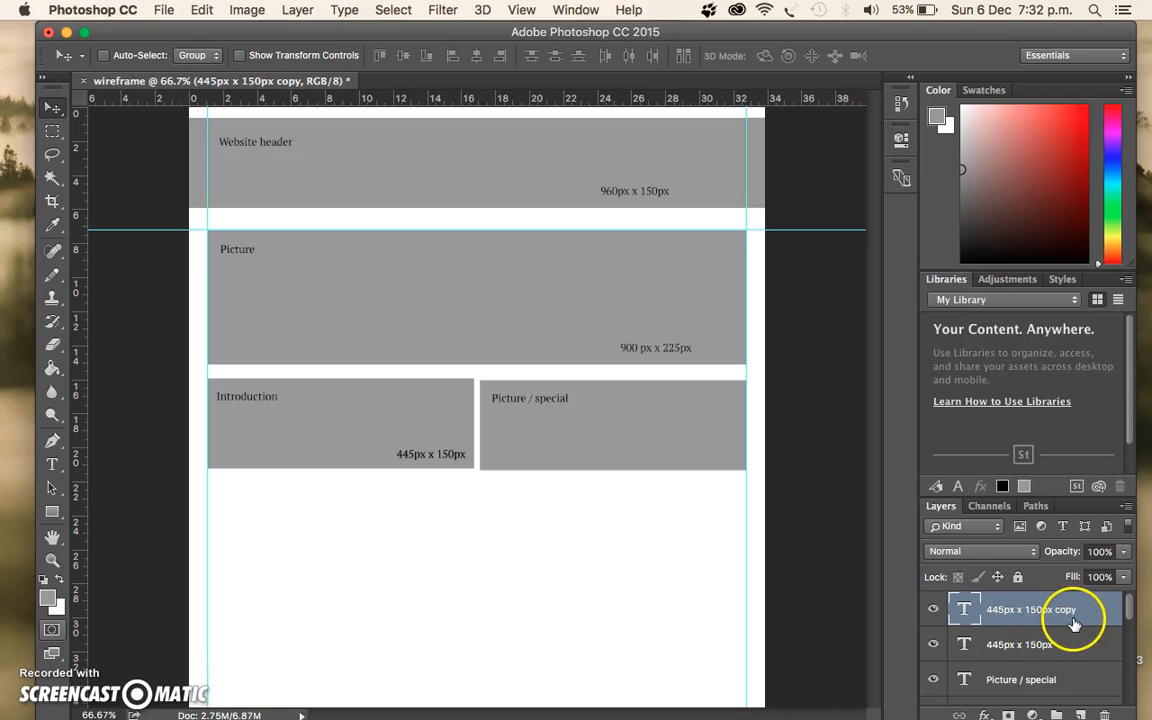
left_click_drag(434, 455, 656, 458)
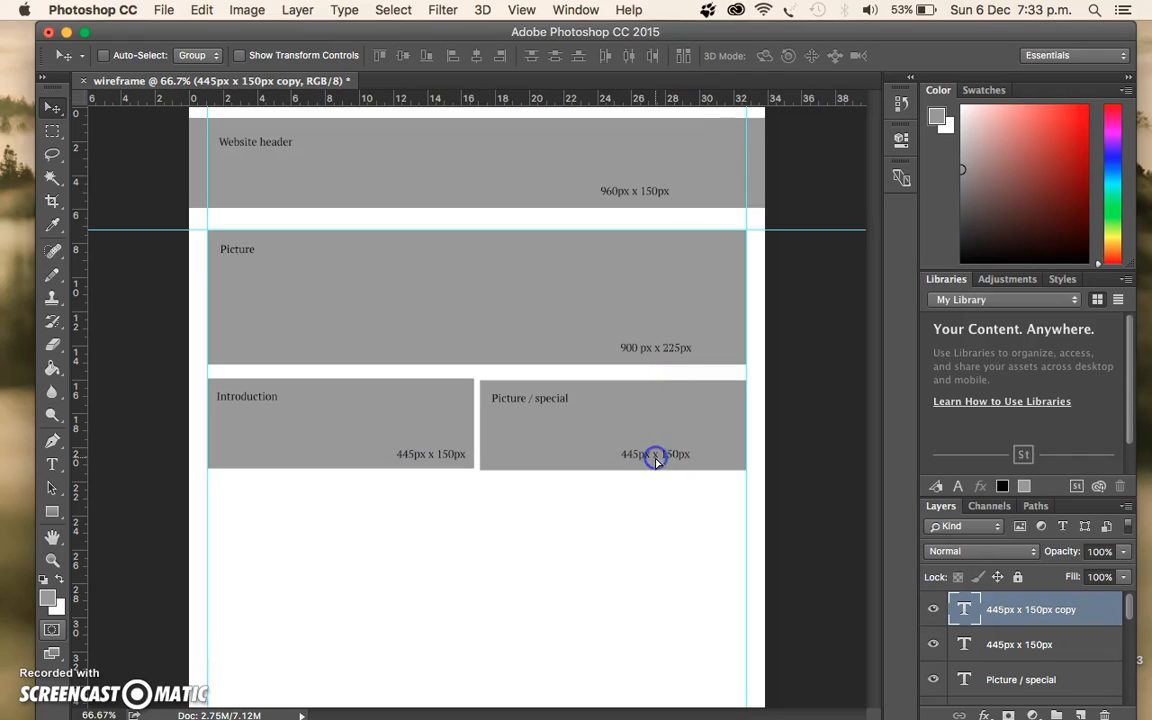
left_click_drag(648, 198, 651, 198)
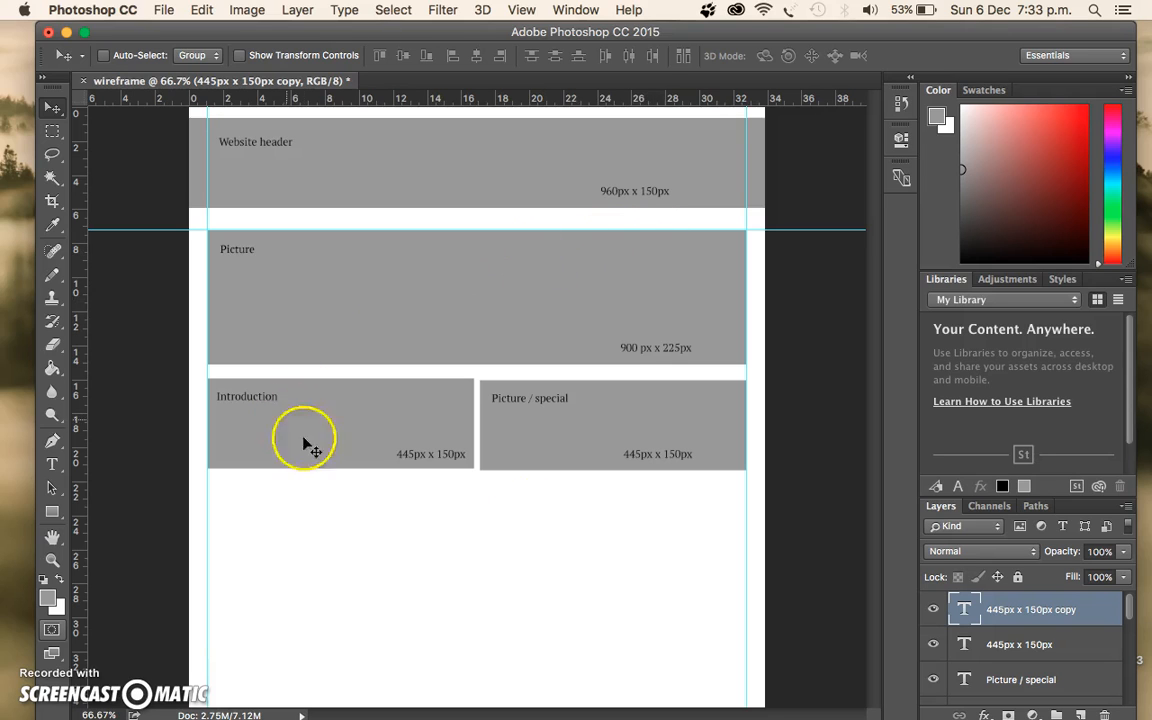
Step: Lock the "Picture / special" text layer and both "445px x 150px" size label layers
left_click(1070, 679)
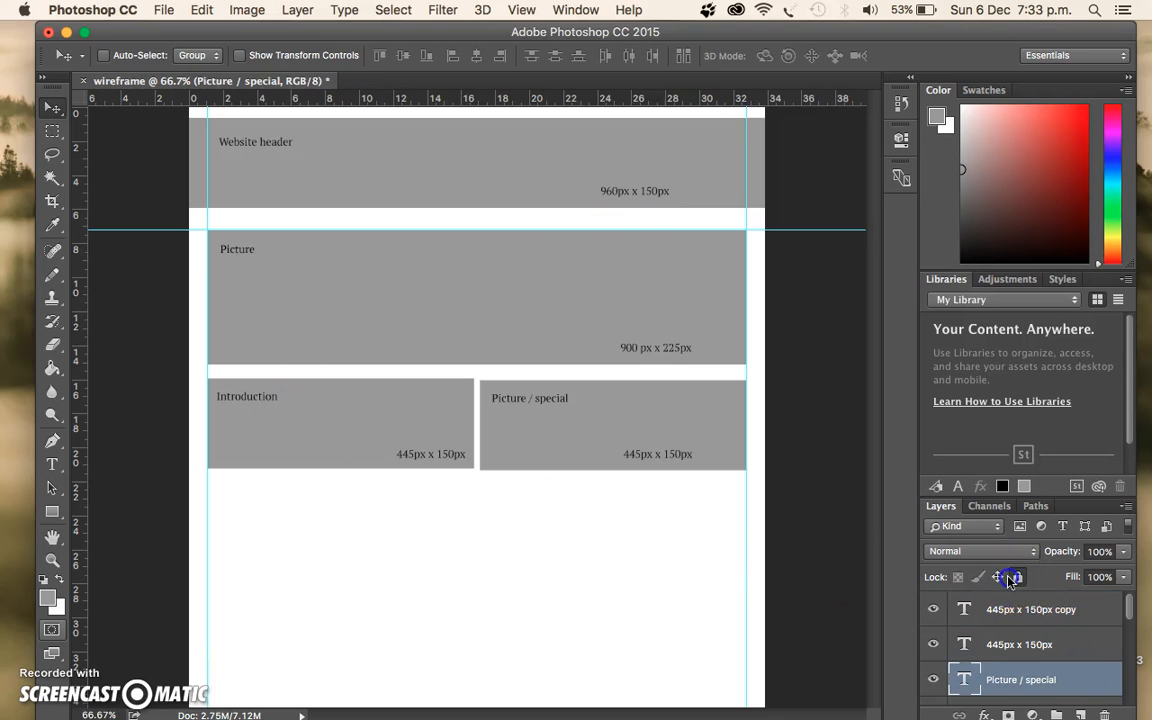
left_click(1018, 577)
left_click(1029, 644)
left_click(1018, 577)
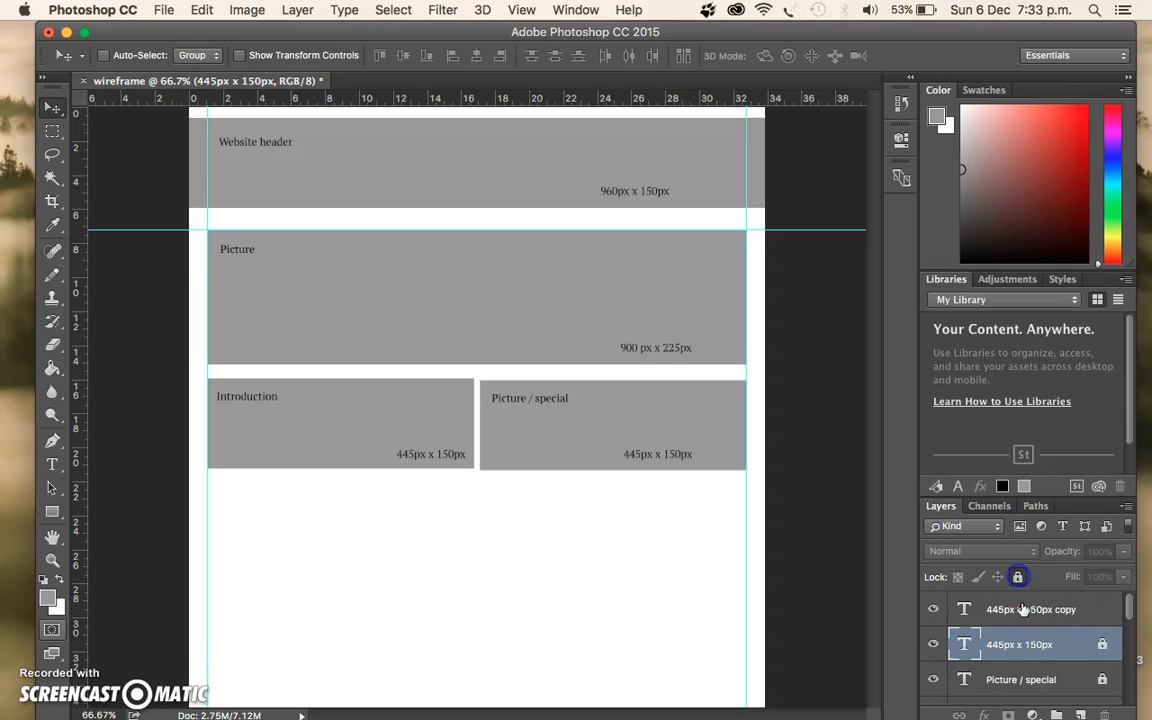
left_click(1023, 610)
left_click(1018, 577)
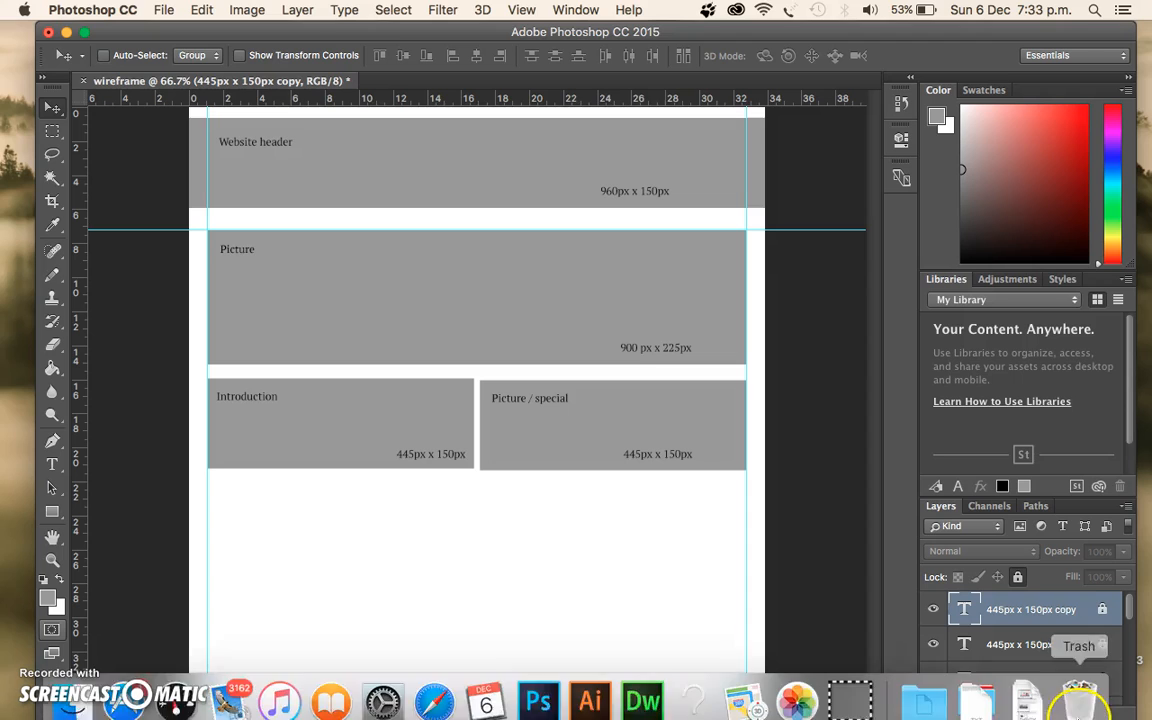
Step: Add a new layer above the locked text layers and activate the Rectangular Marquee tool
left_click(1080, 715)
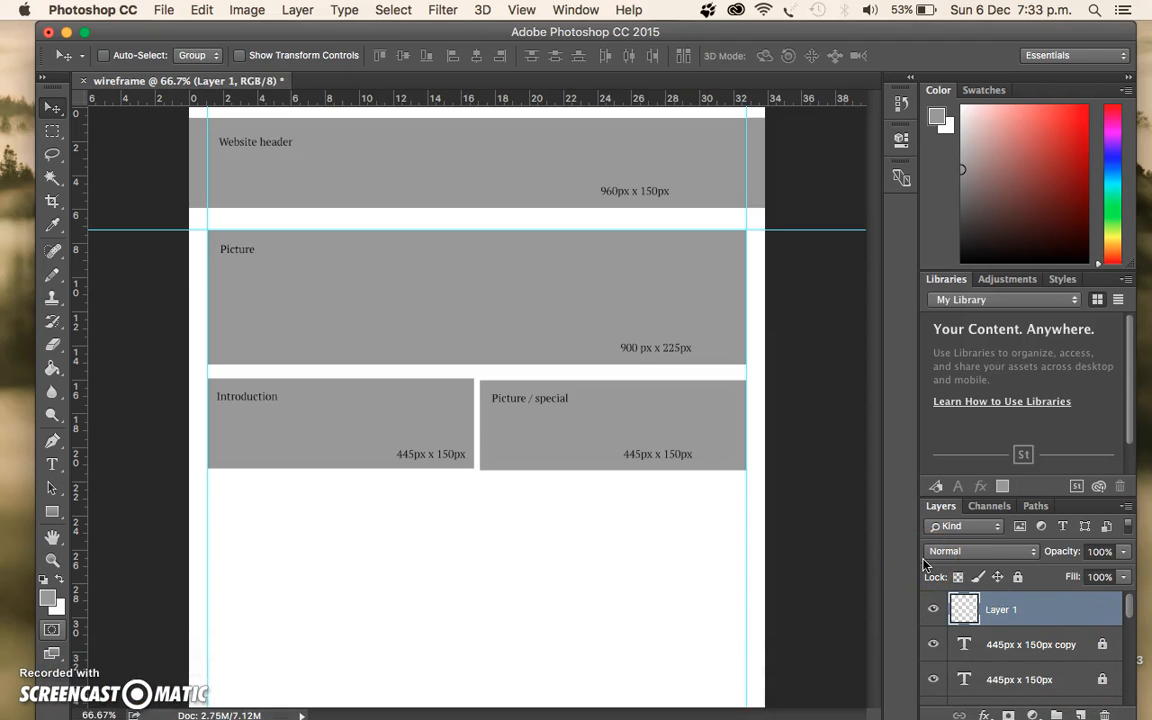
left_click(52, 131)
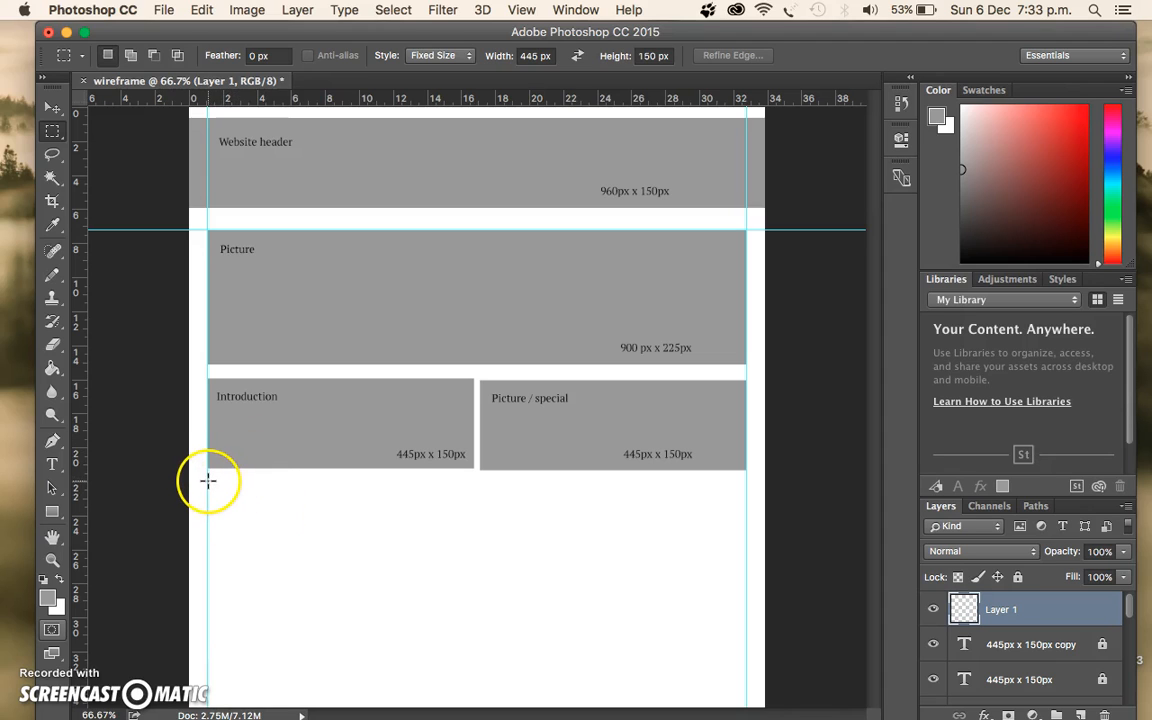
left_click_drag(208, 483, 279, 485)
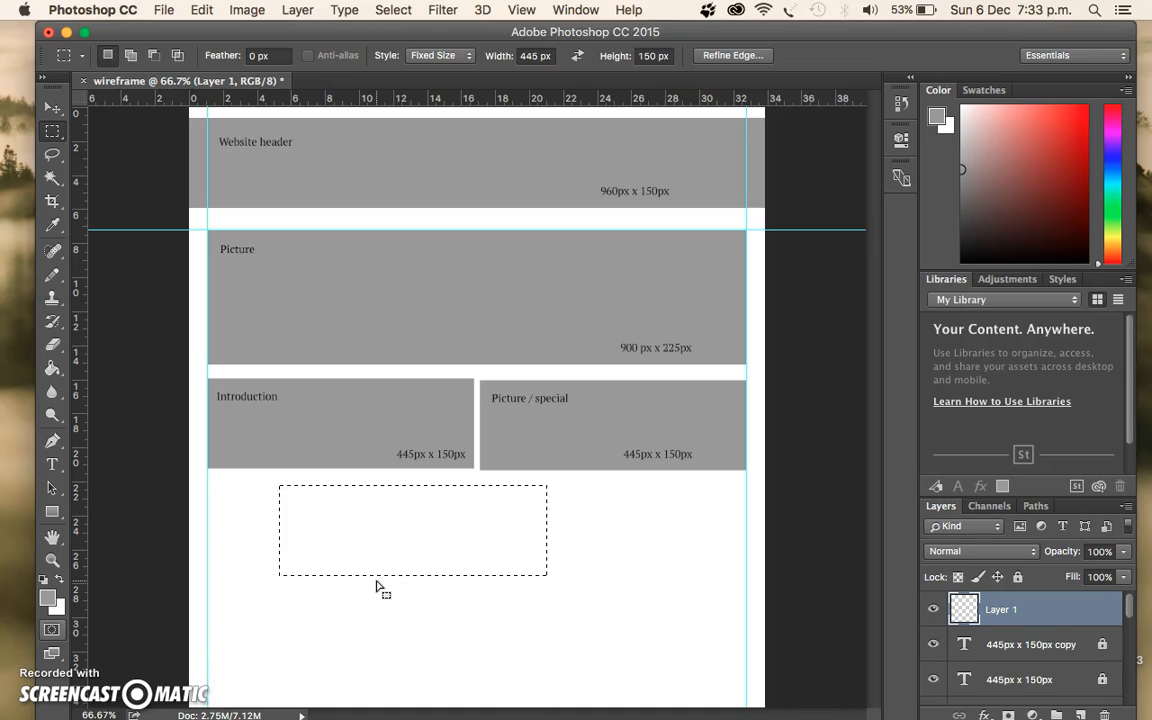
key("super+d")
left_click_drag(350, 584, 373, 544)
left_click(202, 9)
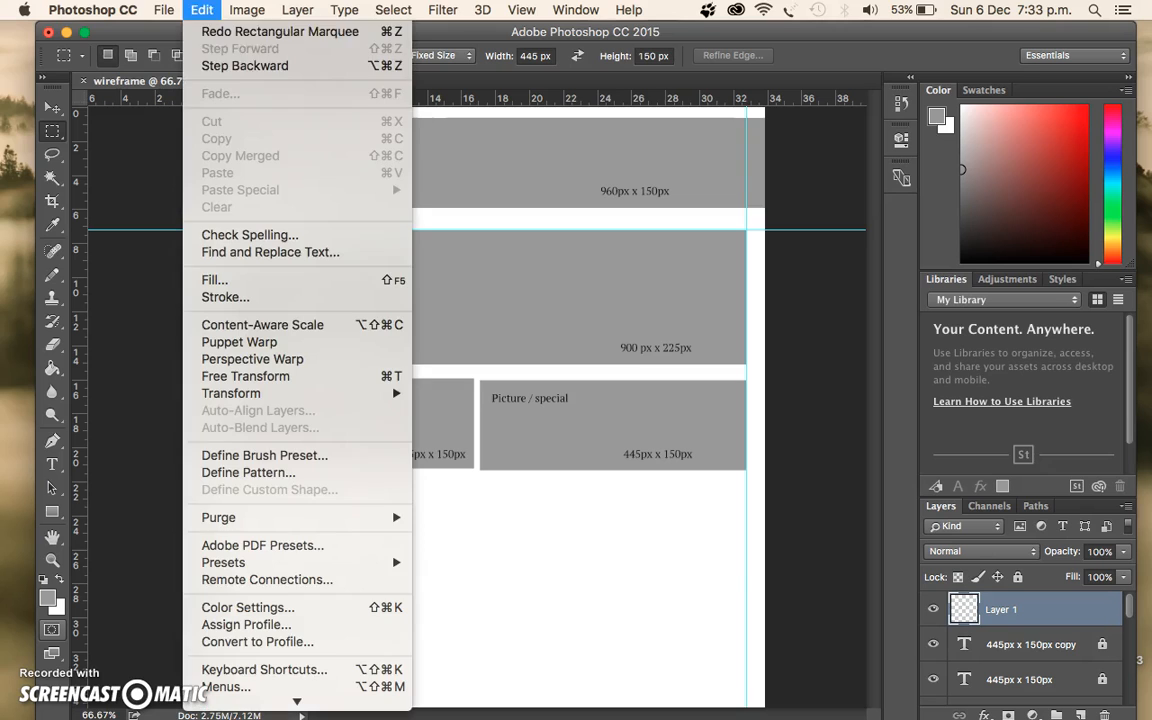
left_click(222, 50)
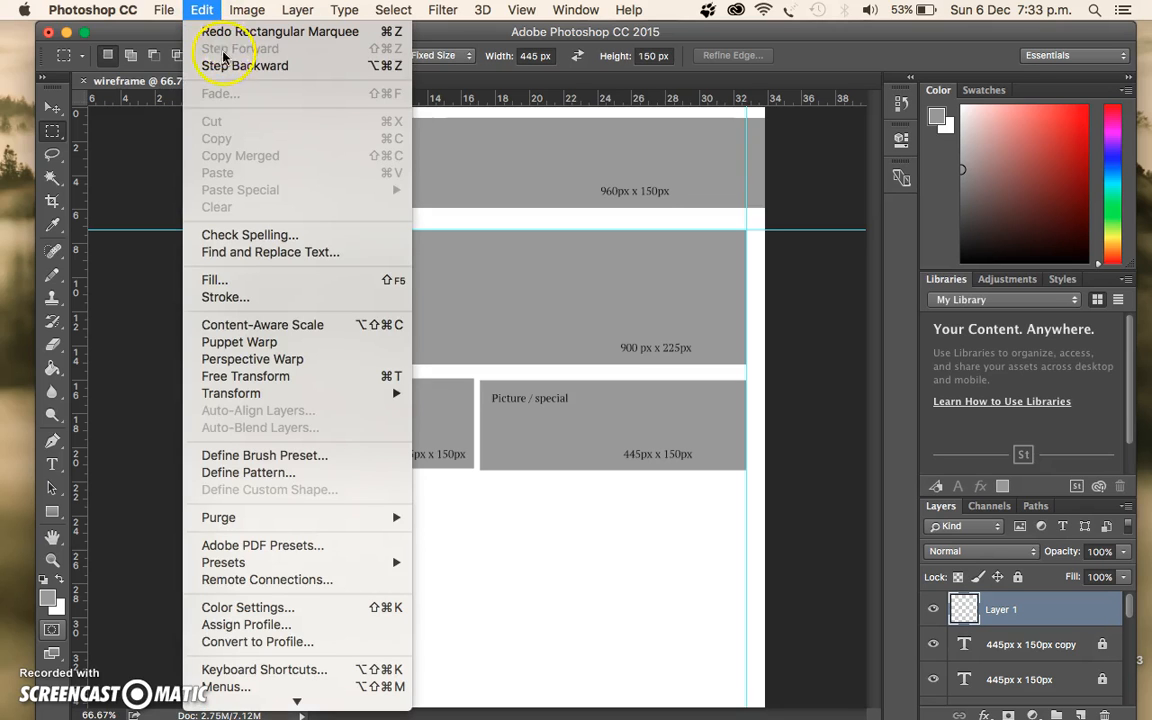
left_click(480, 522)
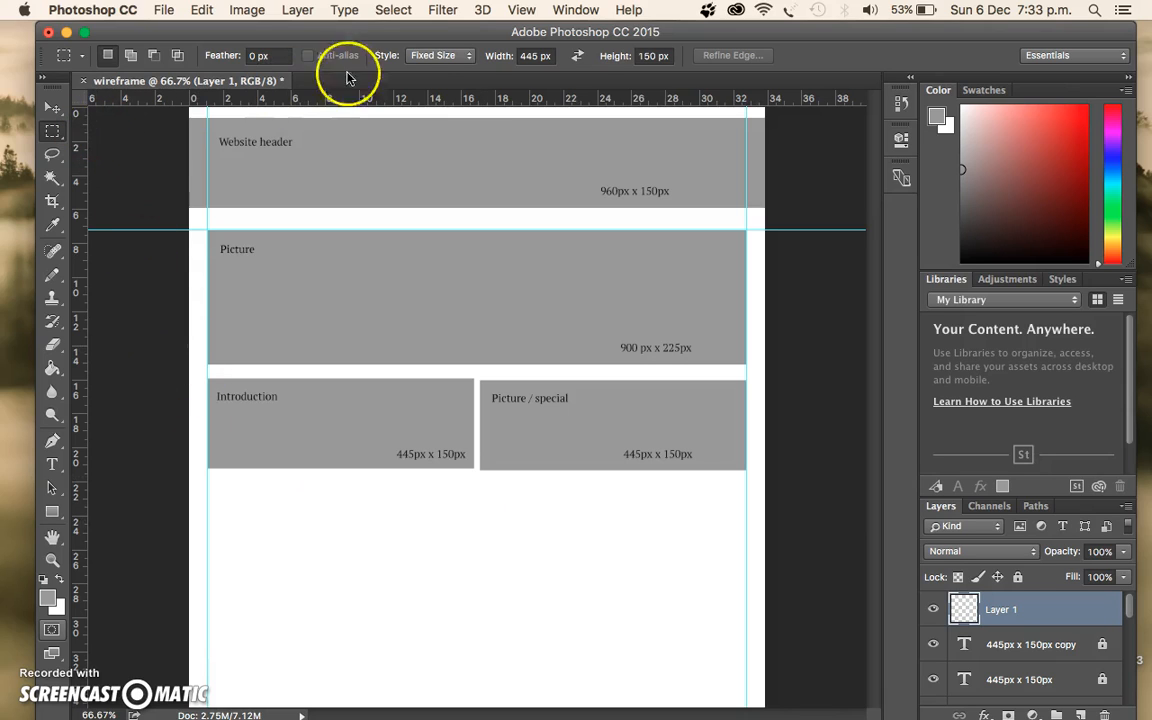
Step: Set the marquee's fixed size to 900 px by 225 px and place the selection below the introduction block
left_click(525, 57)
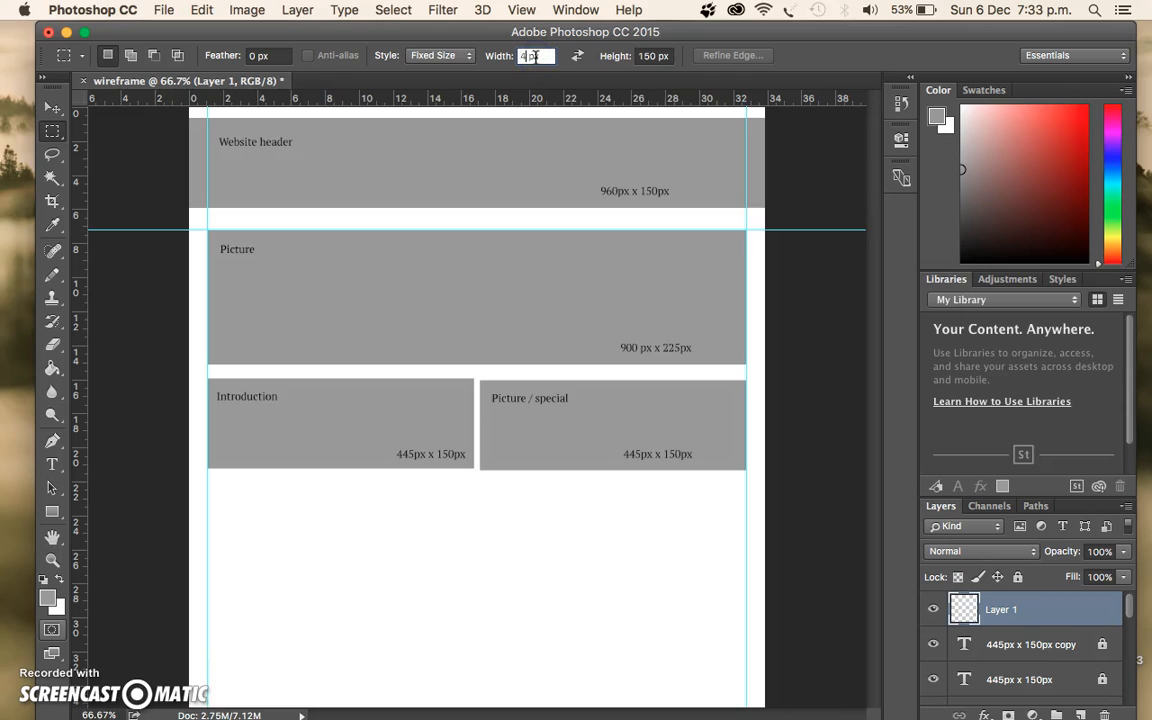
key("BackSpace")
type("900")
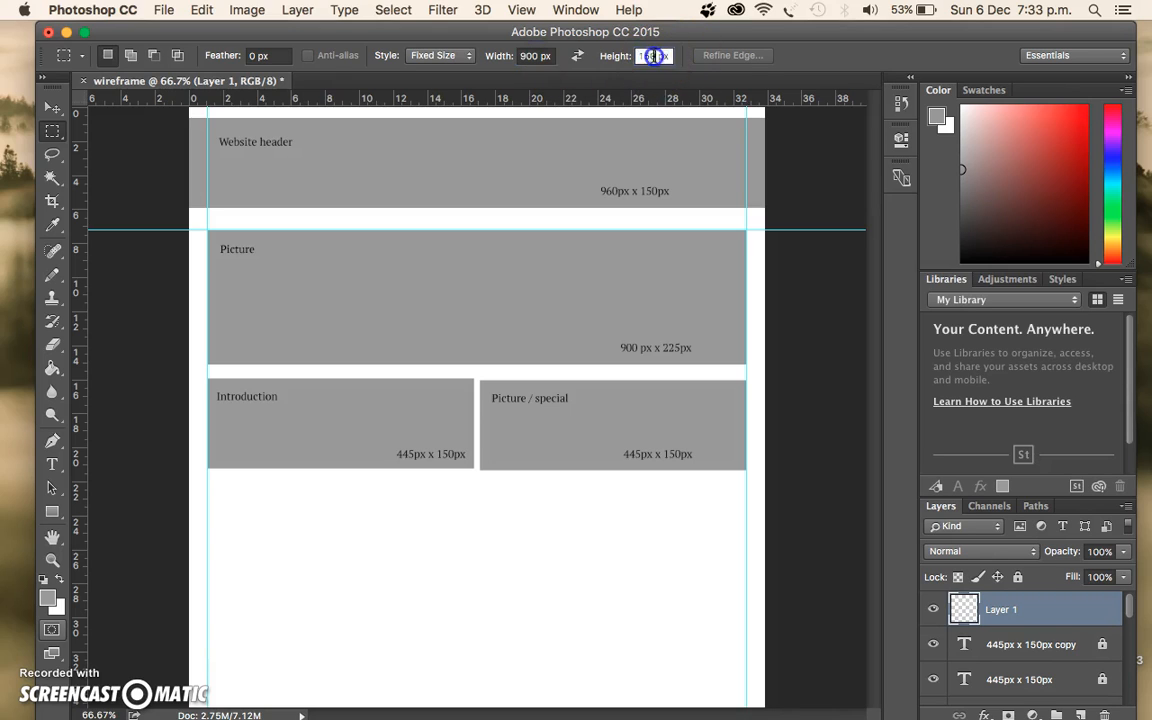
left_click(653, 56)
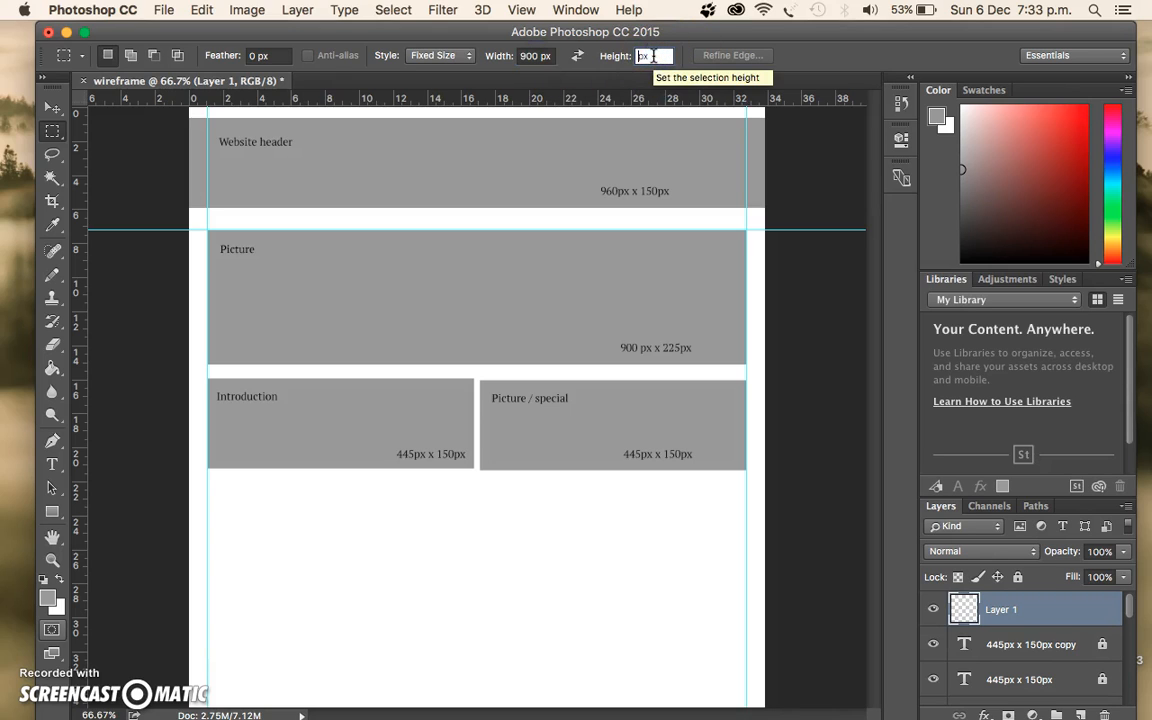
type("225")
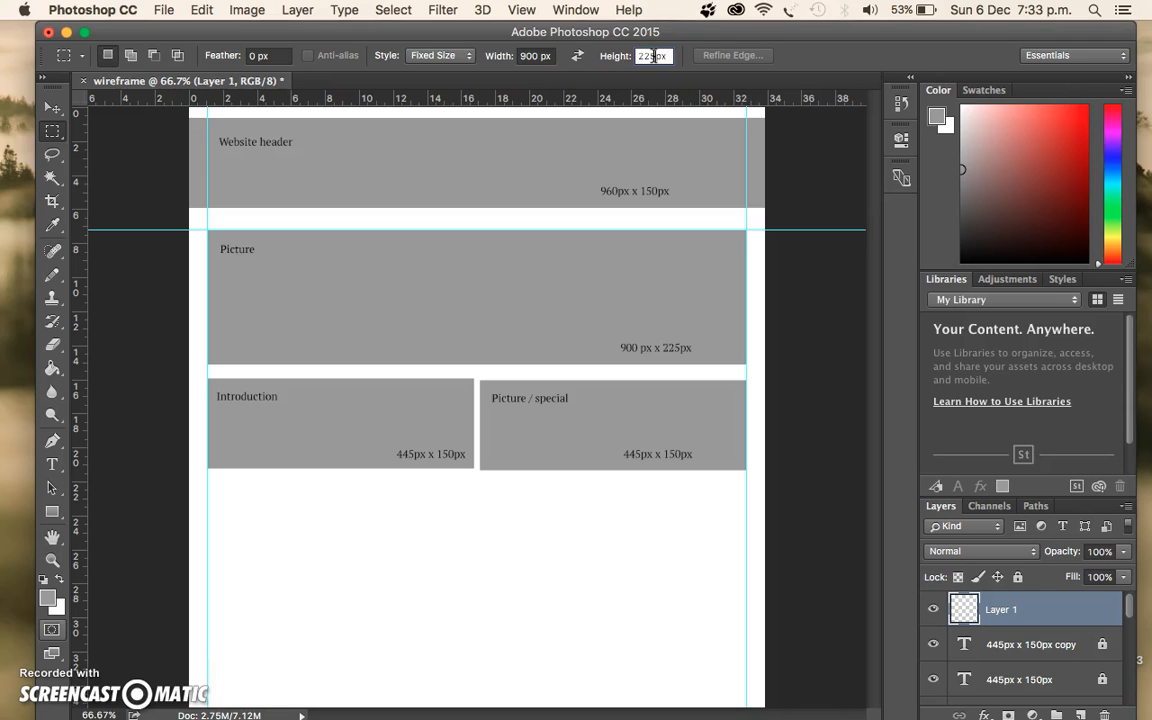
left_click(228, 522)
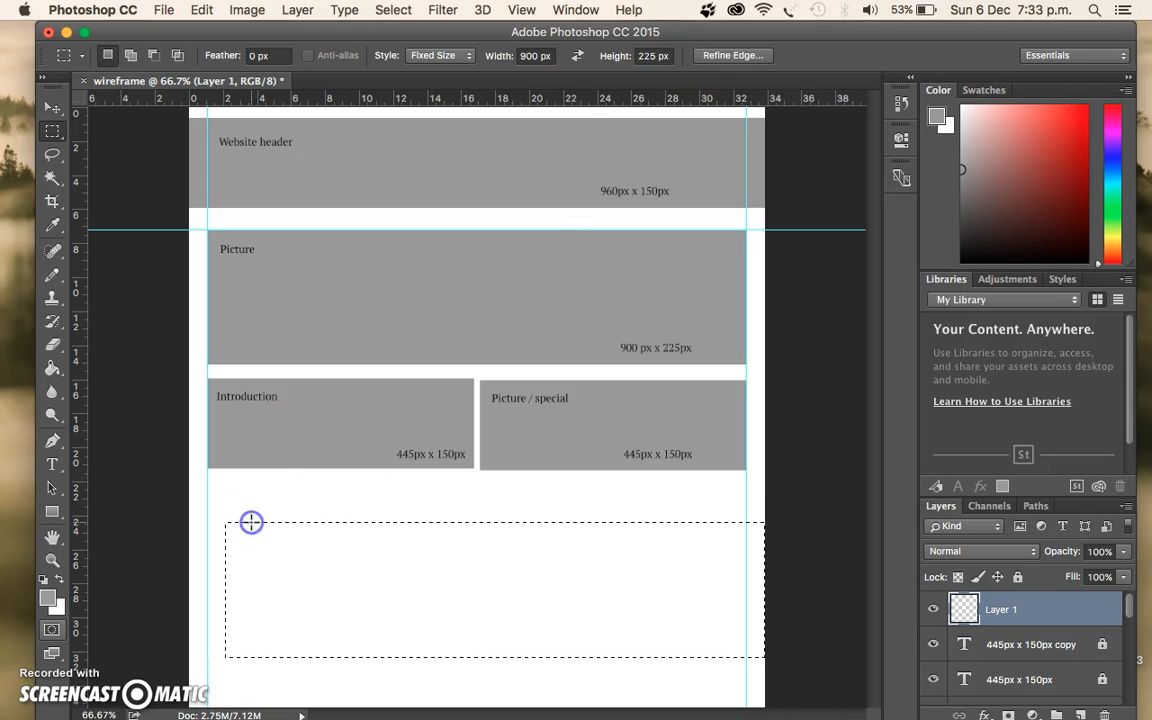
Step: Fill the selection with the grey foreground colour and move the block up between the two vertical guides, just below the half-width blocks
left_click(52, 107)
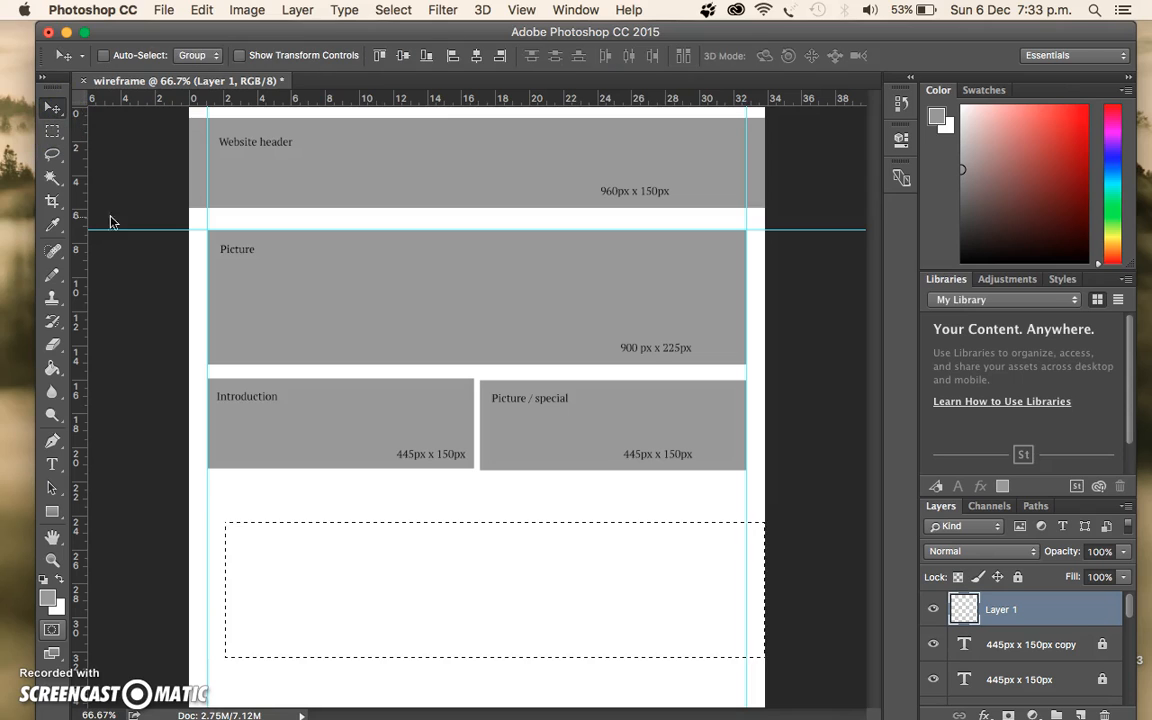
left_click(52, 367)
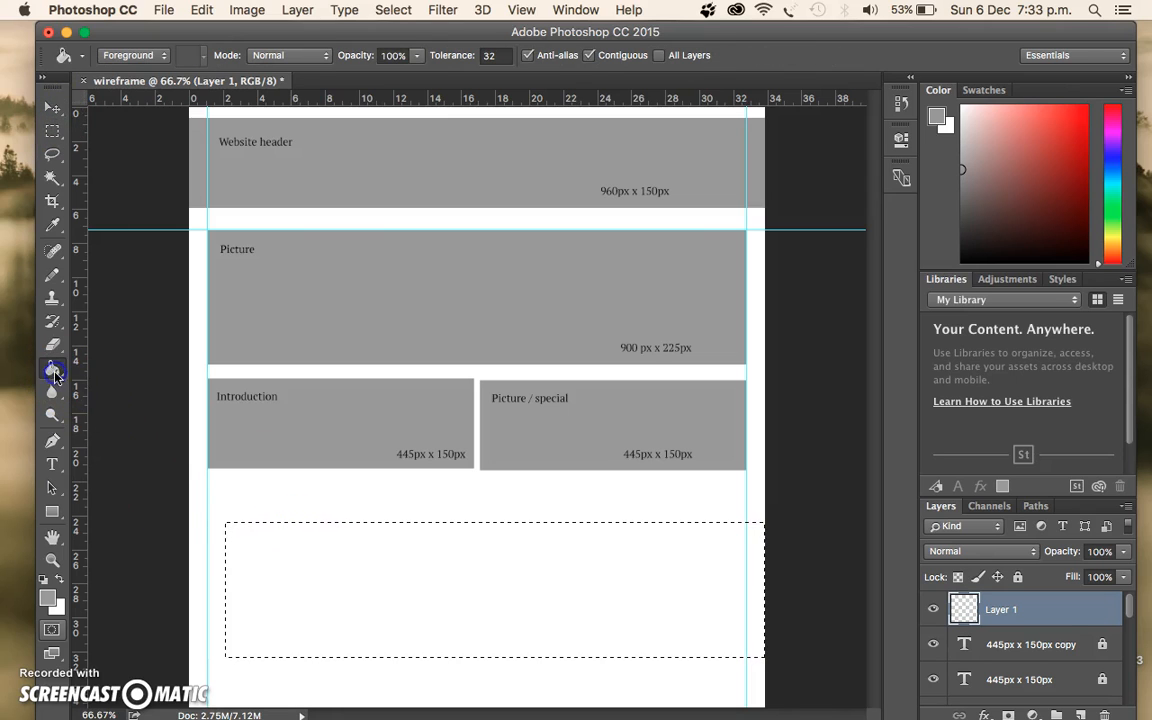
left_click(338, 610)
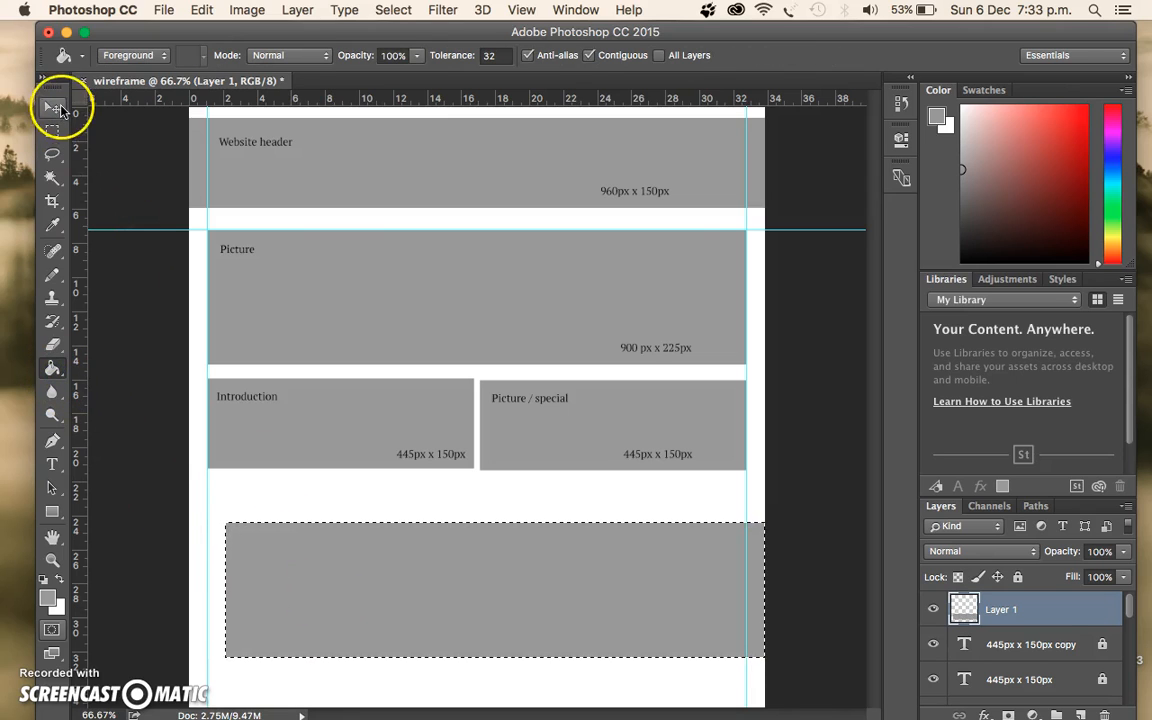
left_click(52, 107)
mouse_move(324, 530)
left_mouse_down()
mouse_move(314, 495)
mouse_move(313, 509)
left_mouse_up()
Step: Add the text label "Text" in the upper-left corner of the new full-width block
left_click(52, 464)
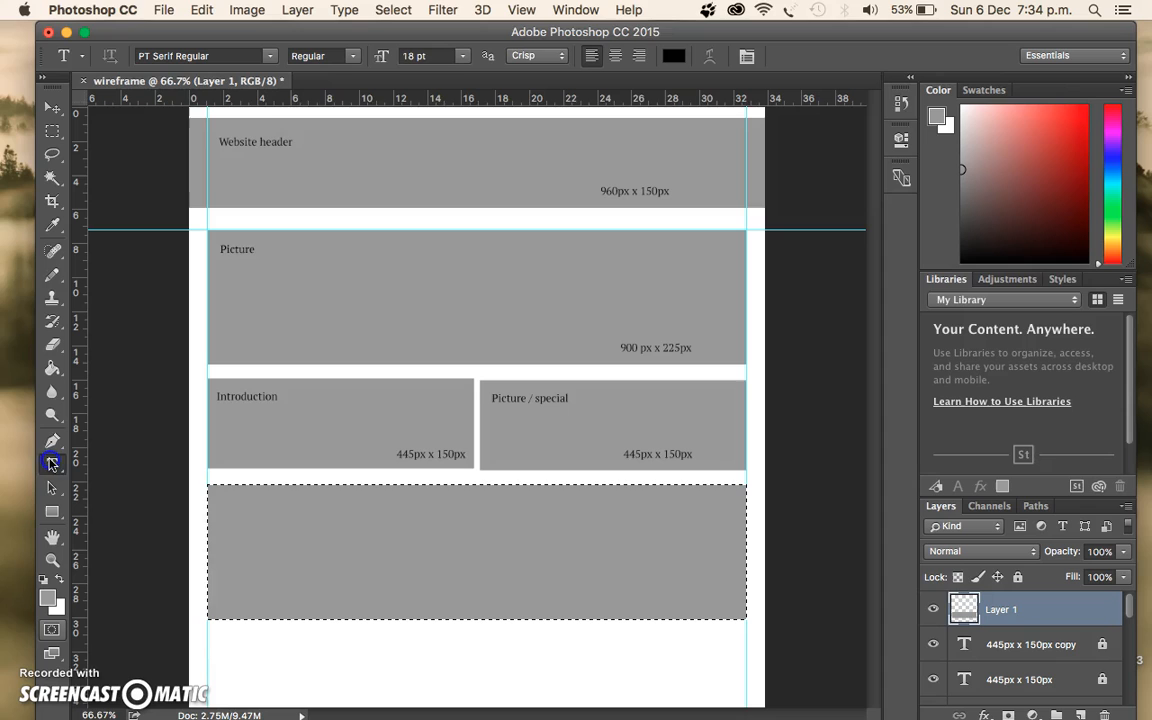
left_click(217, 509)
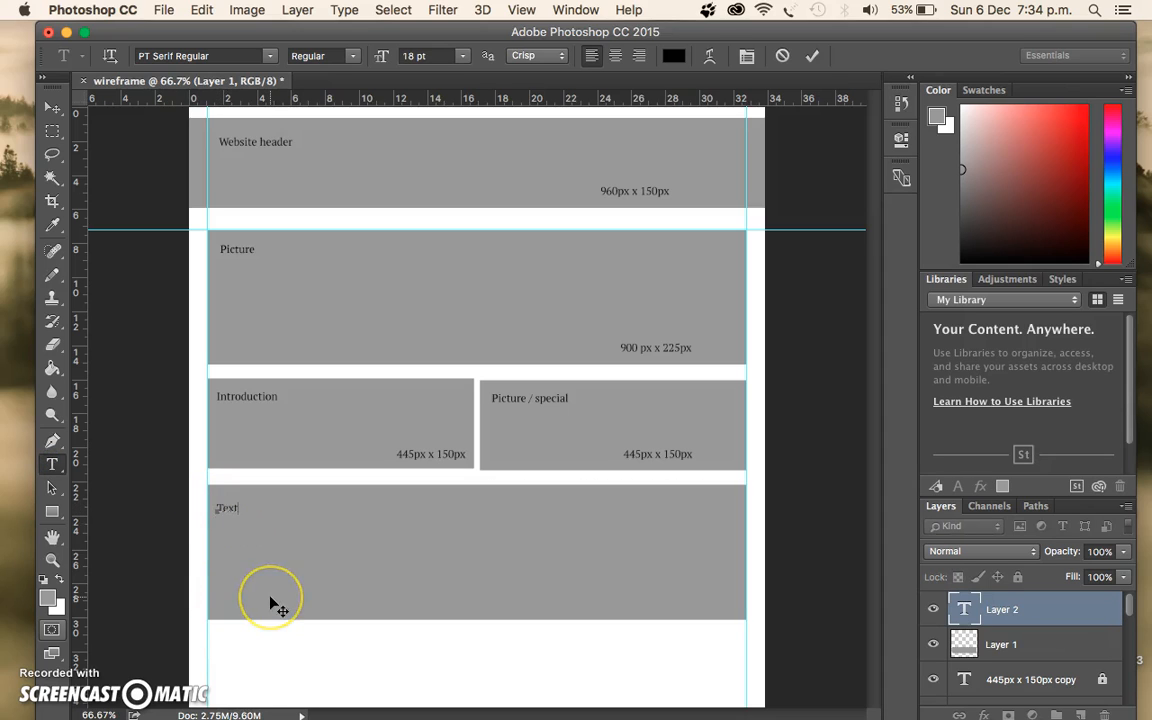
left_click(53, 108)
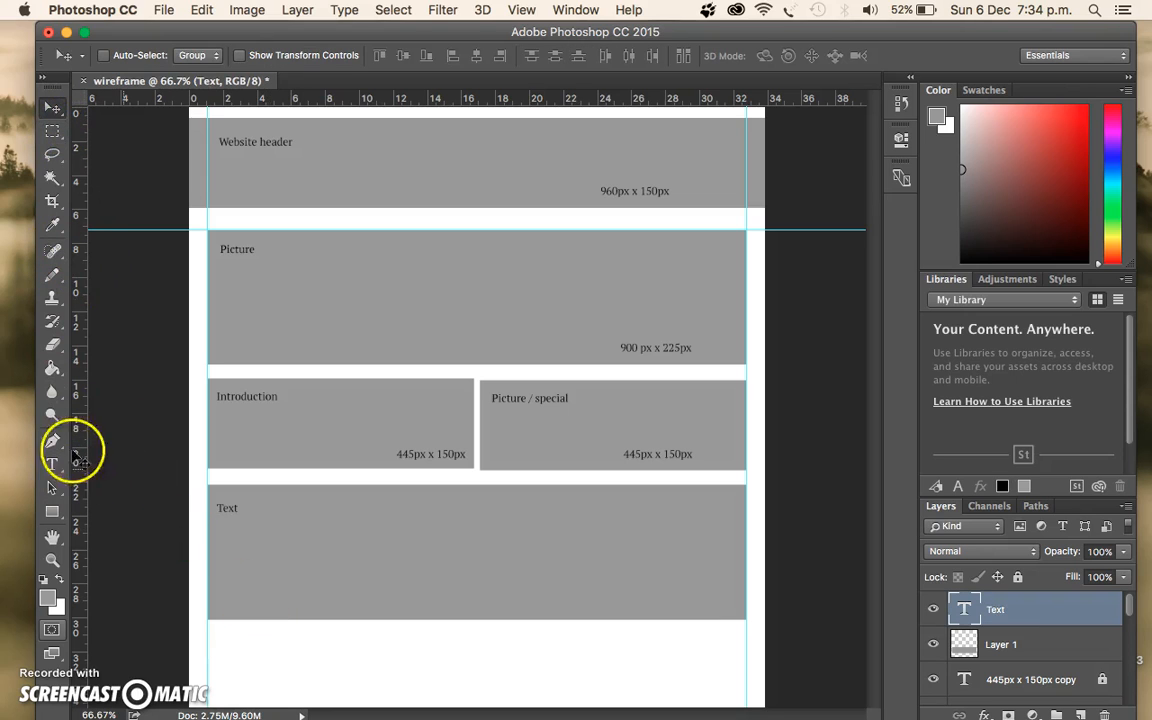
Step: Add the size label "900px x 225px" near the lower-right corner of the "Text" block
left_click(54, 463)
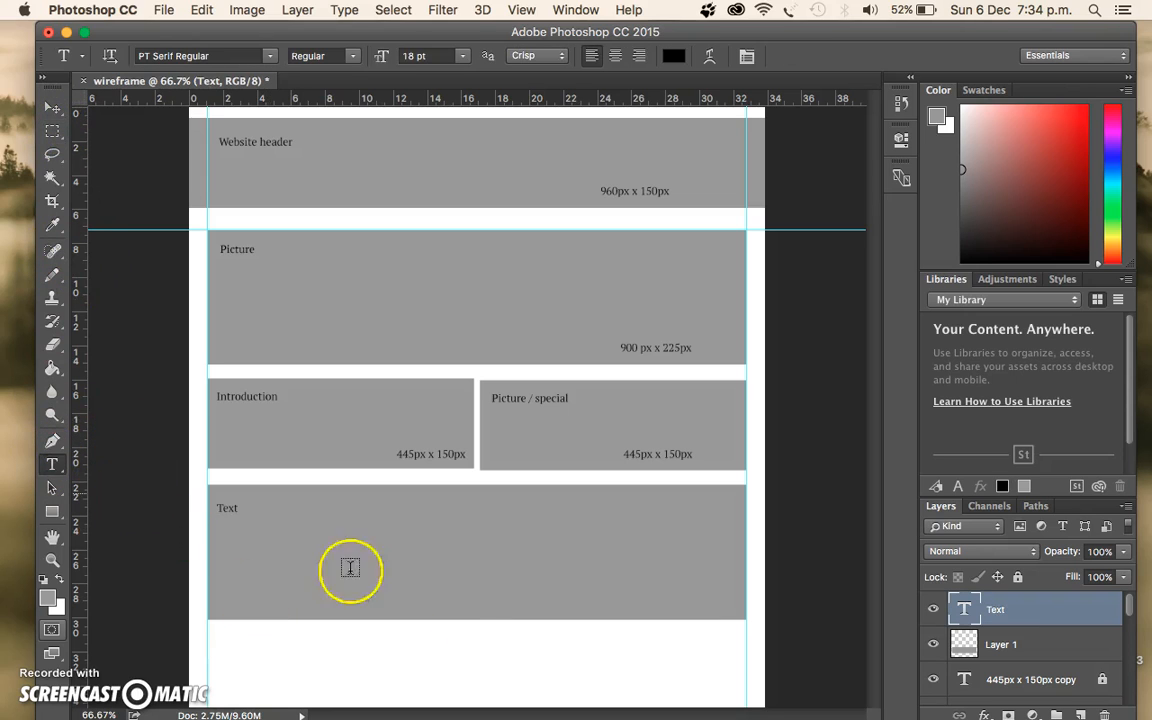
left_click(648, 607)
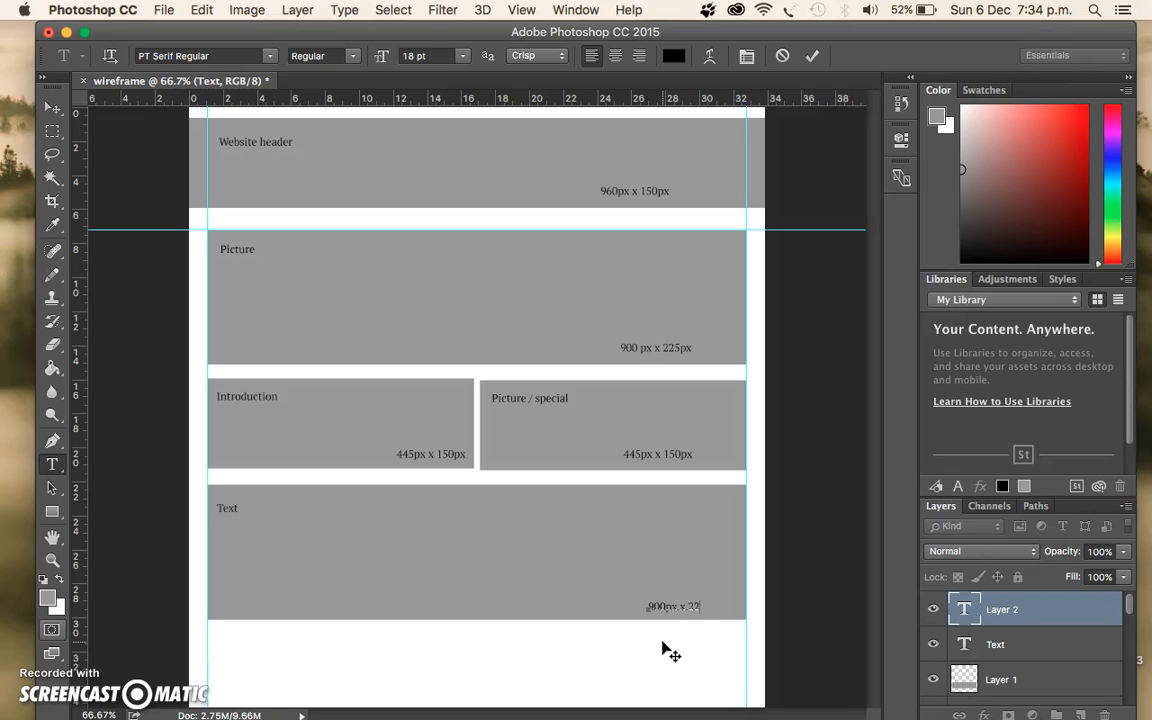
left_click(683, 651)
left_click(1078, 709)
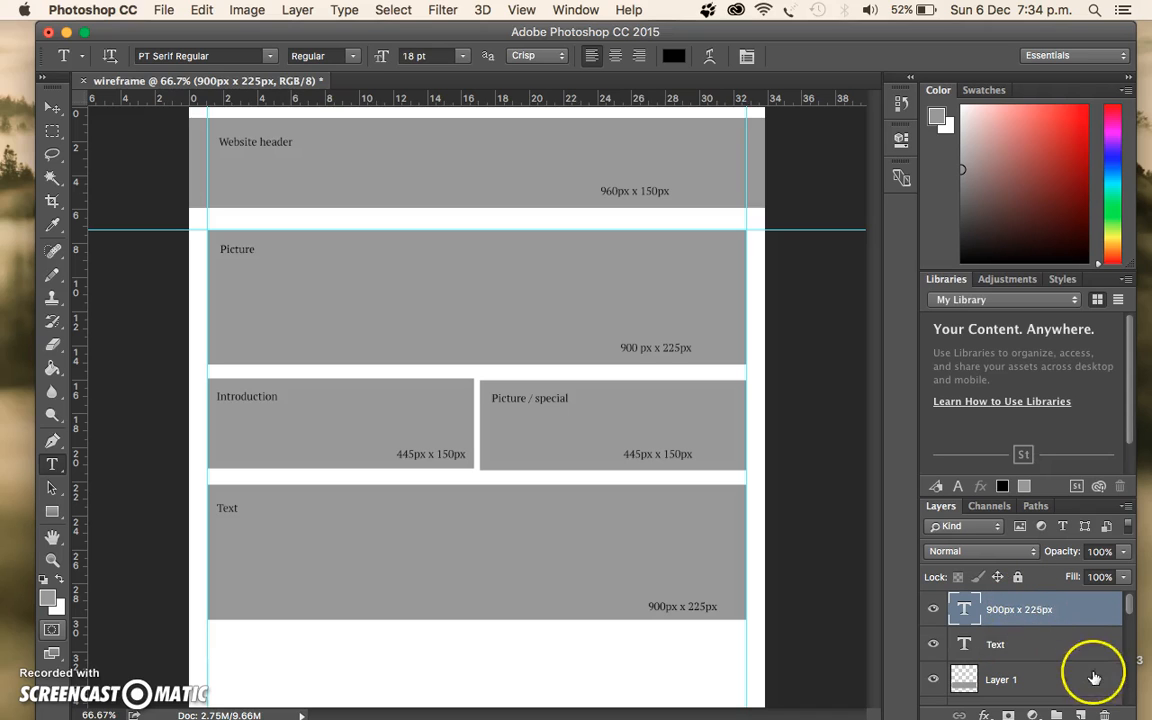
Step: Create a new layer named "footer" and set the marquee's fixed size to 960 px by 100 px
left_click(1079, 712)
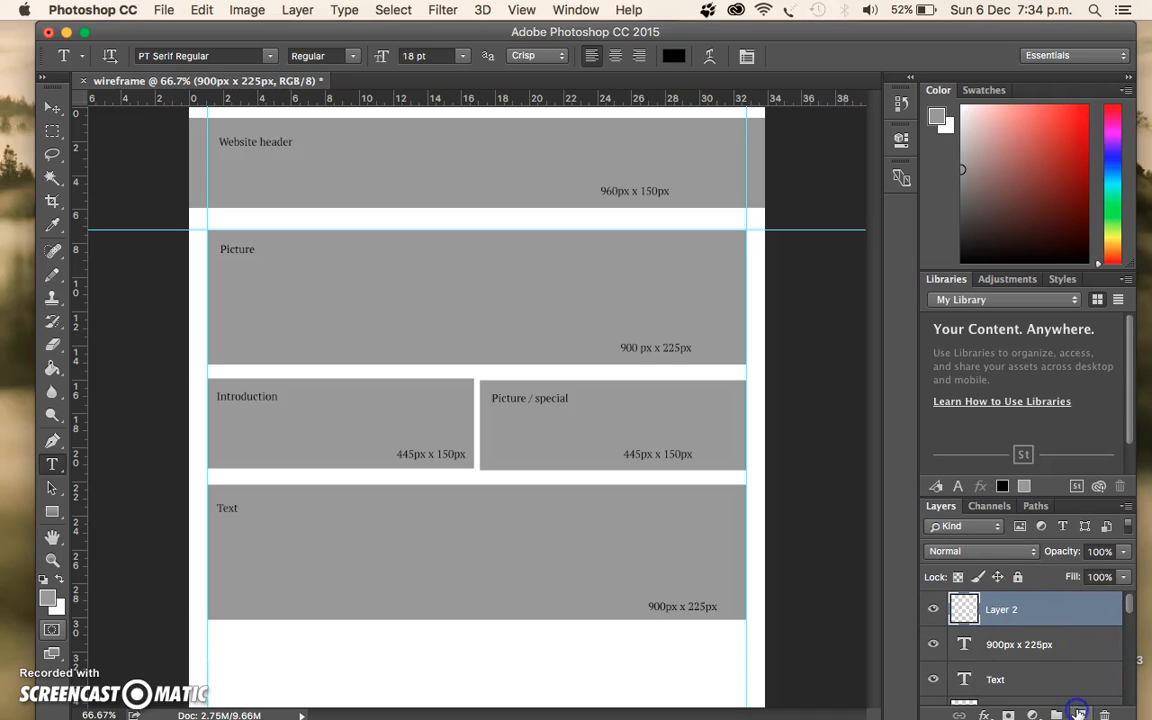
left_click(990, 610)
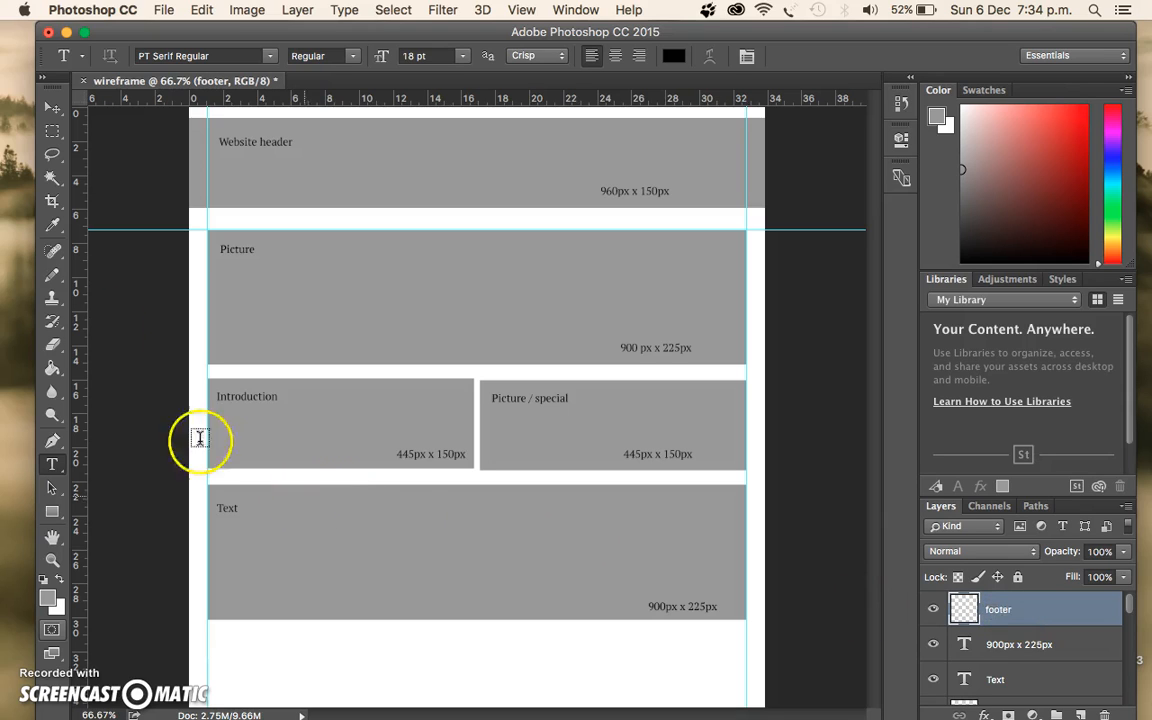
left_click(52, 131)
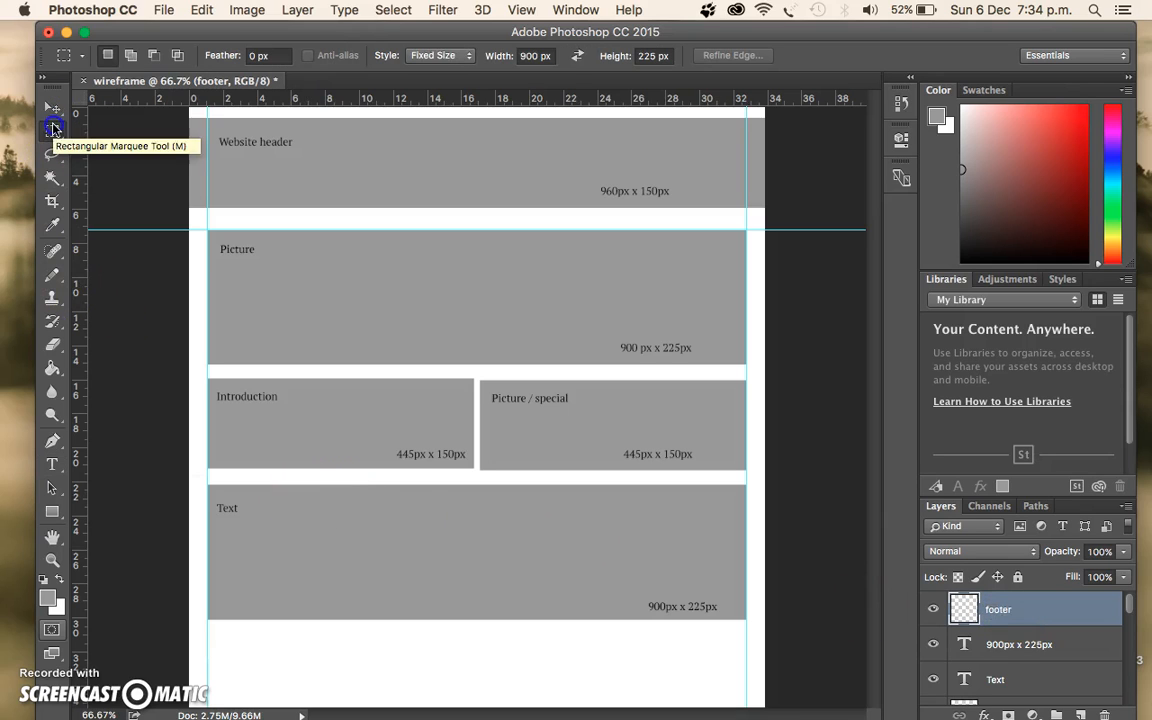
left_click(535, 56)
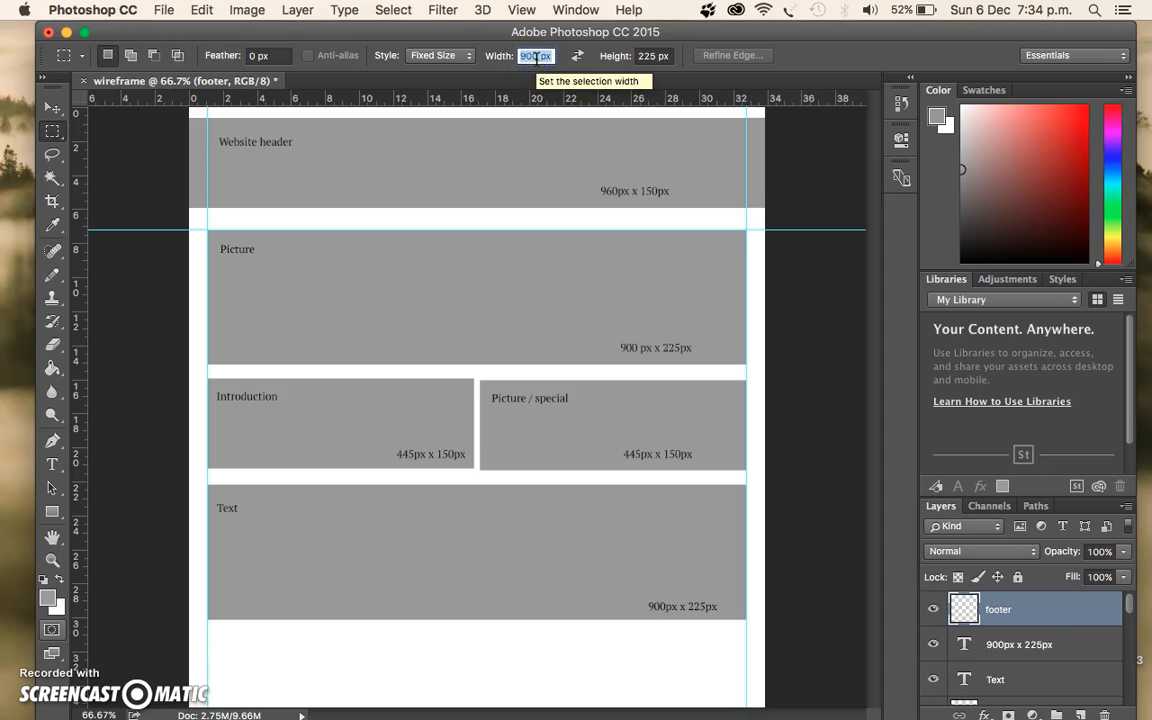
key("BackSpace")
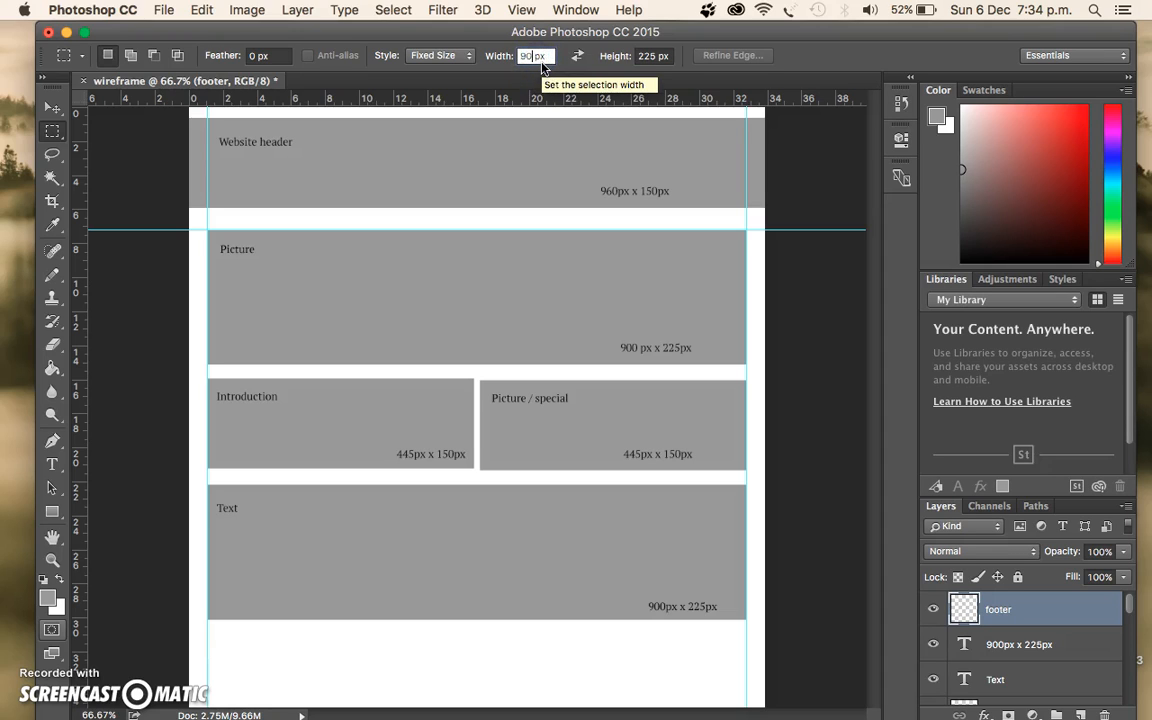
key("BackSpace")
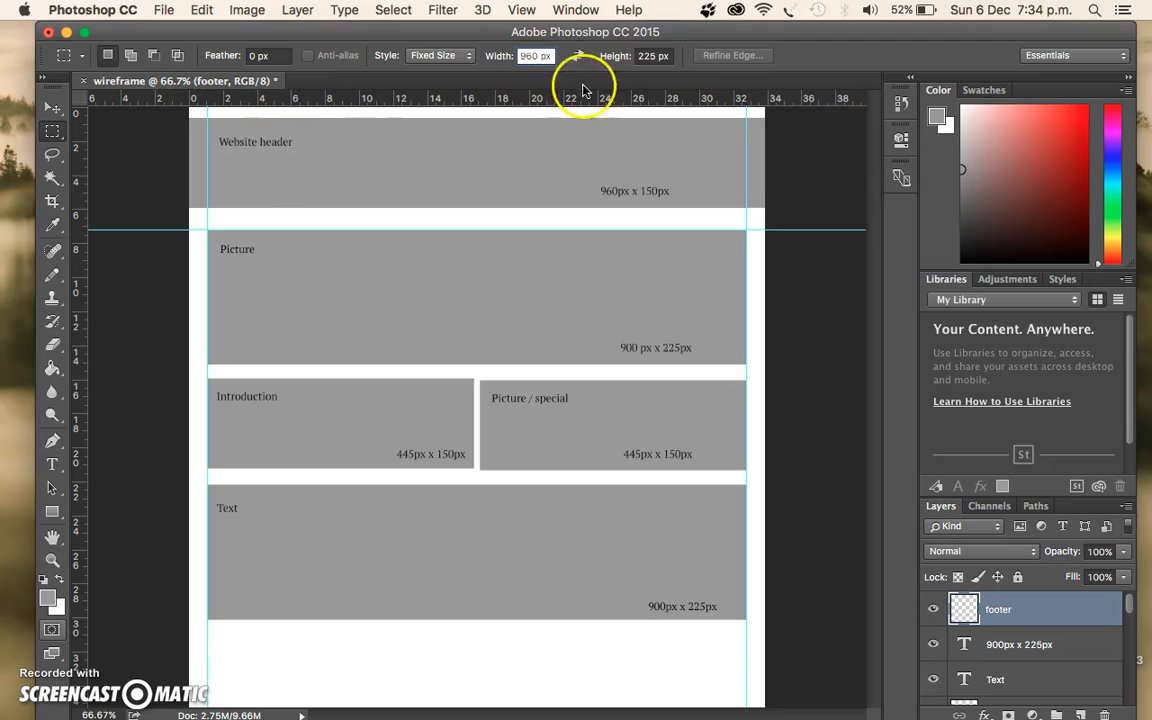
left_click(655, 57)
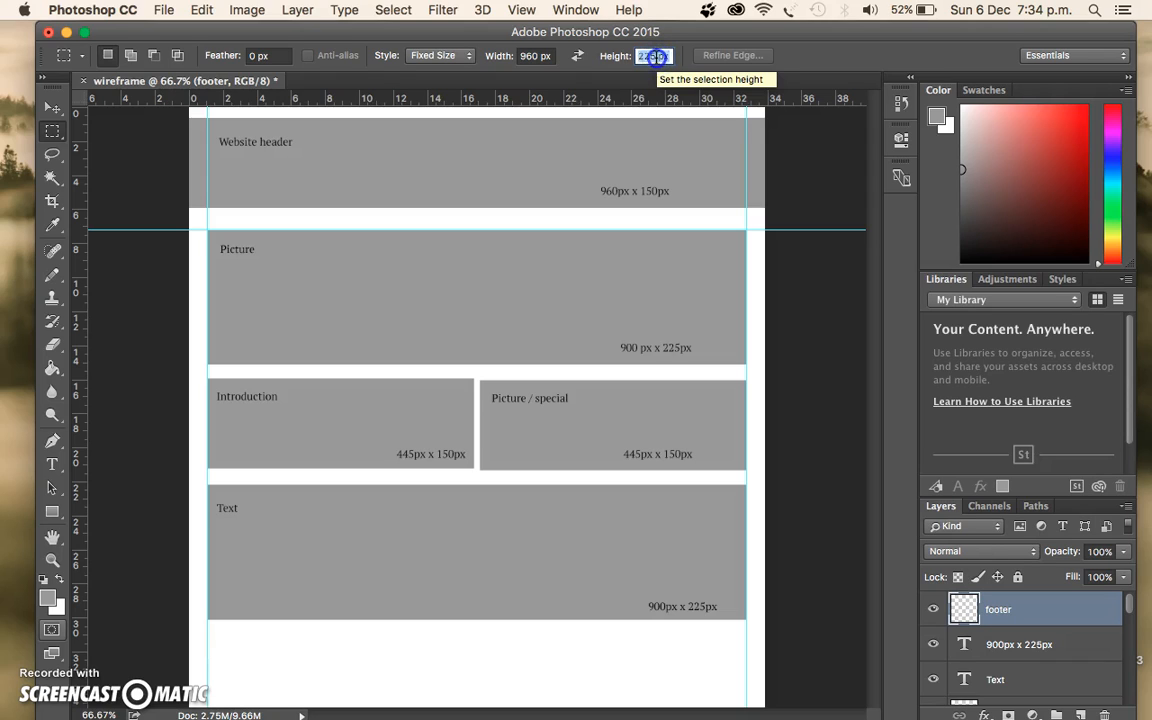
left_click(624, 57)
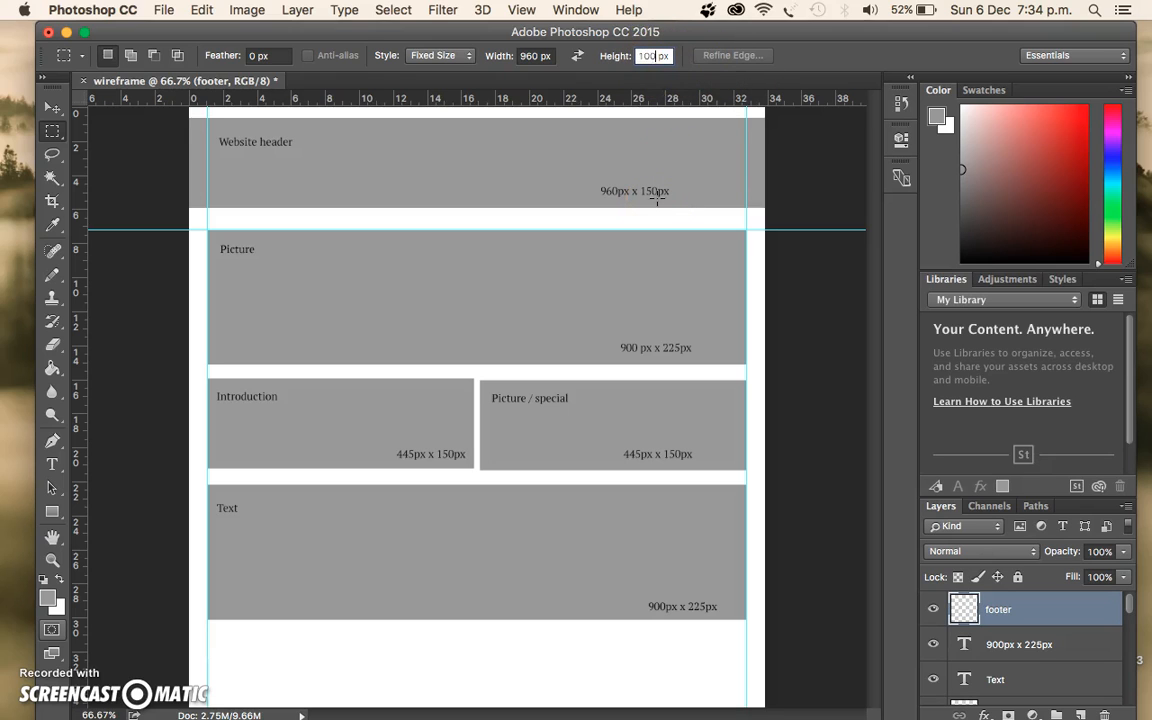
key("Return")
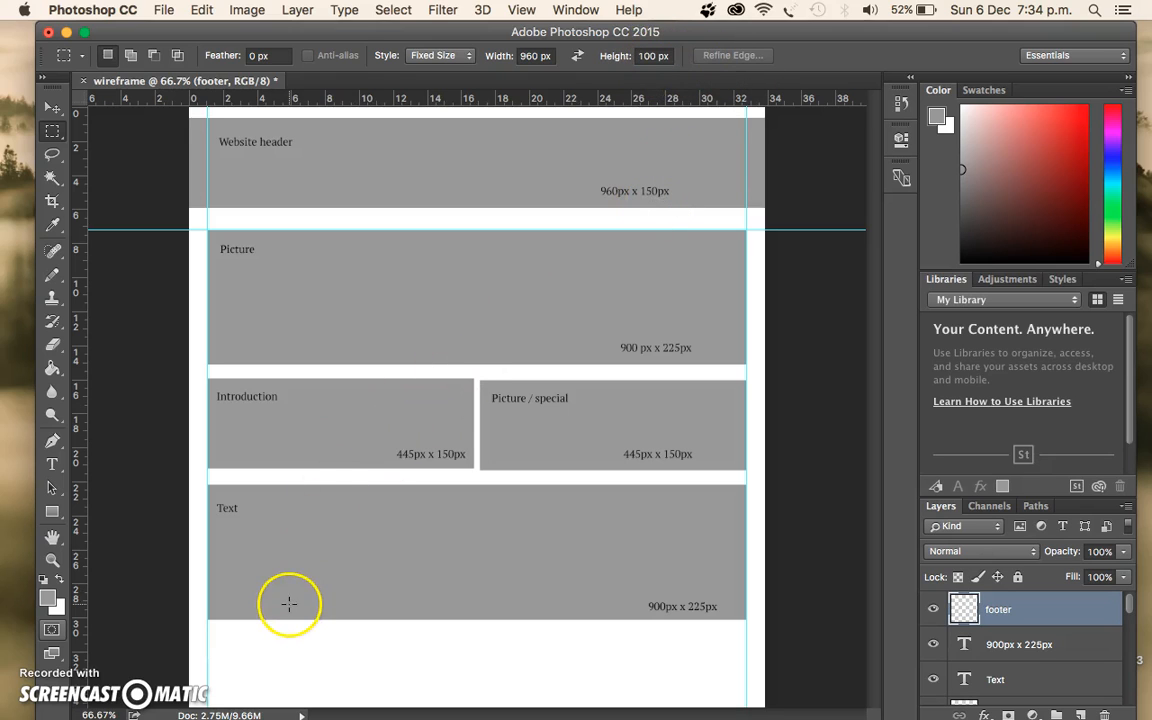
Step: Place the selection across the full page width below the "Text" block and fill it with the grey foreground colour
left_click(258, 641)
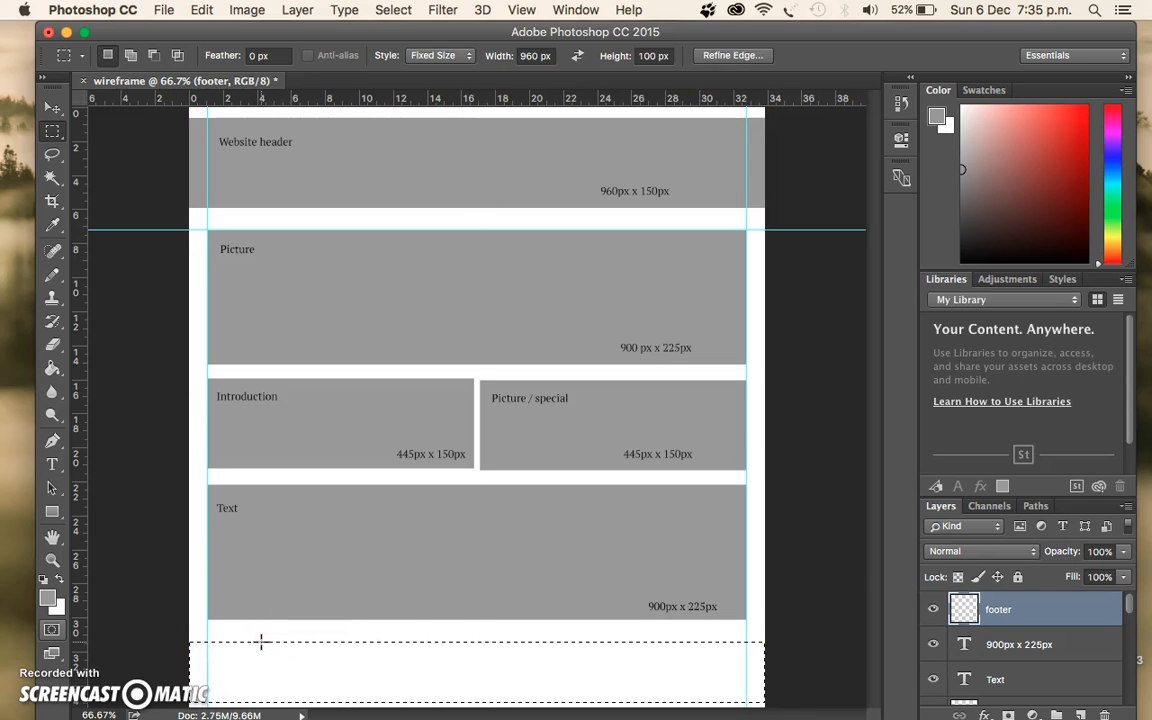
left_click(52, 368)
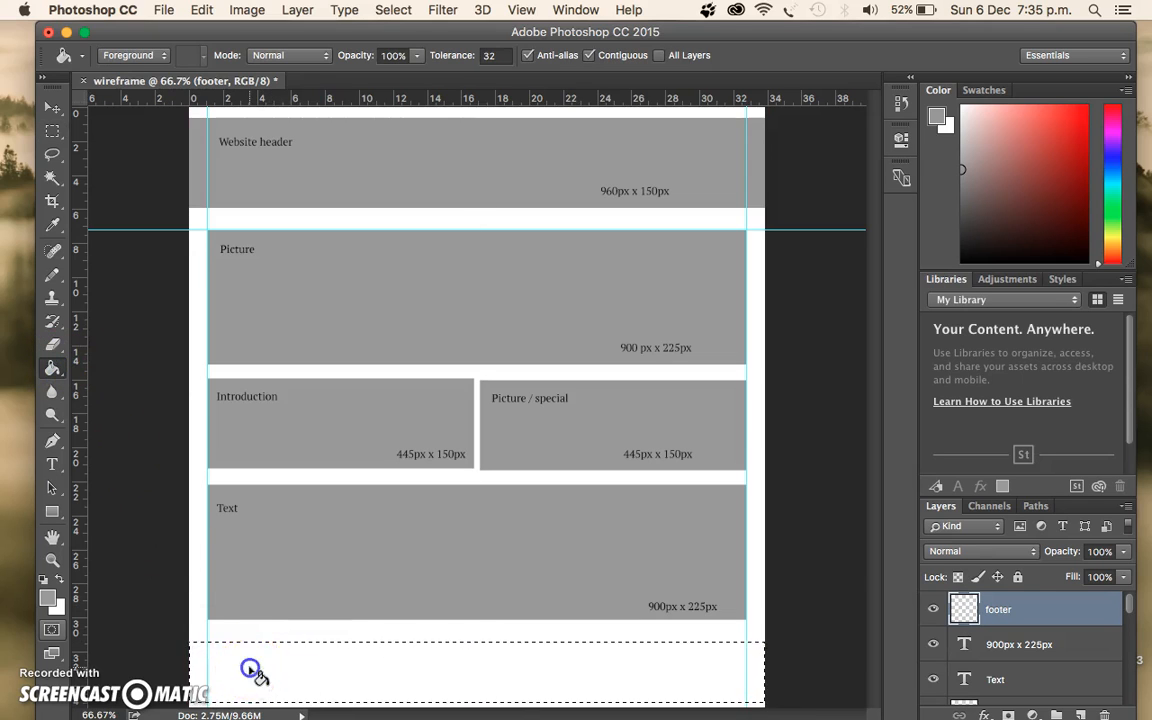
left_click(250, 670)
Step: Add the text label "Footer" in the upper-left corner of the footer block
left_click(52, 464)
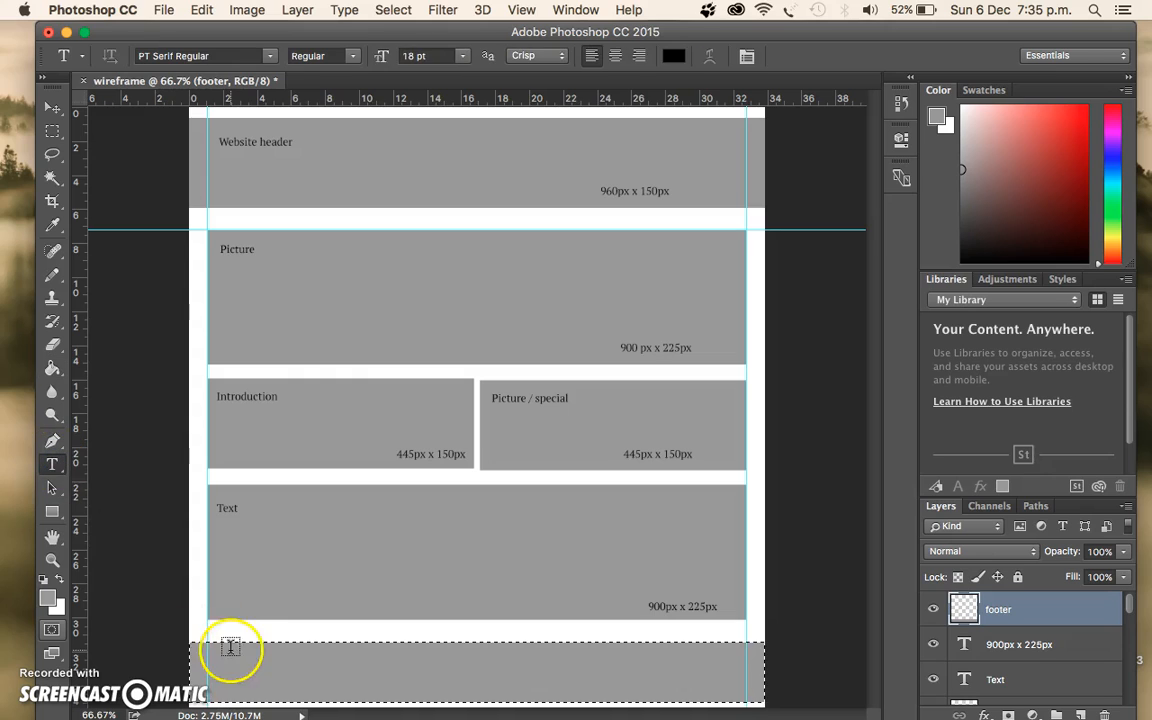
left_click(223, 661)
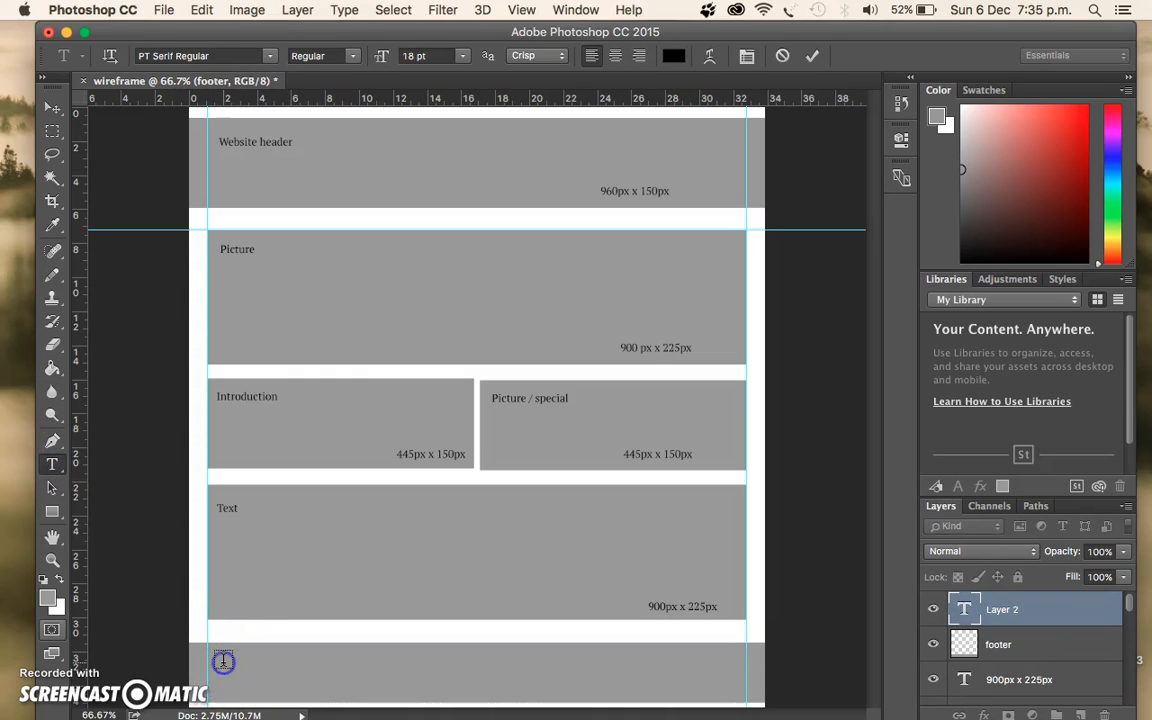
type("Footer")
left_click(55, 106)
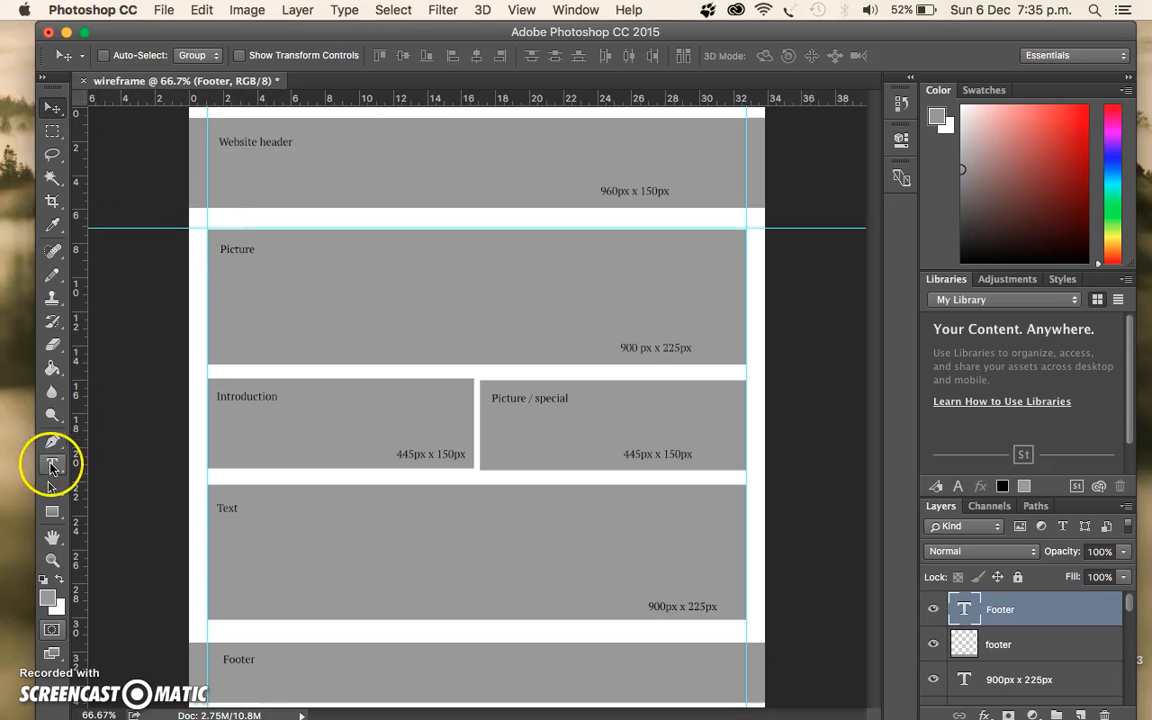
Step: Add the size label "960px x 100px" near the lower-right corner of the footer block
left_click(52, 466)
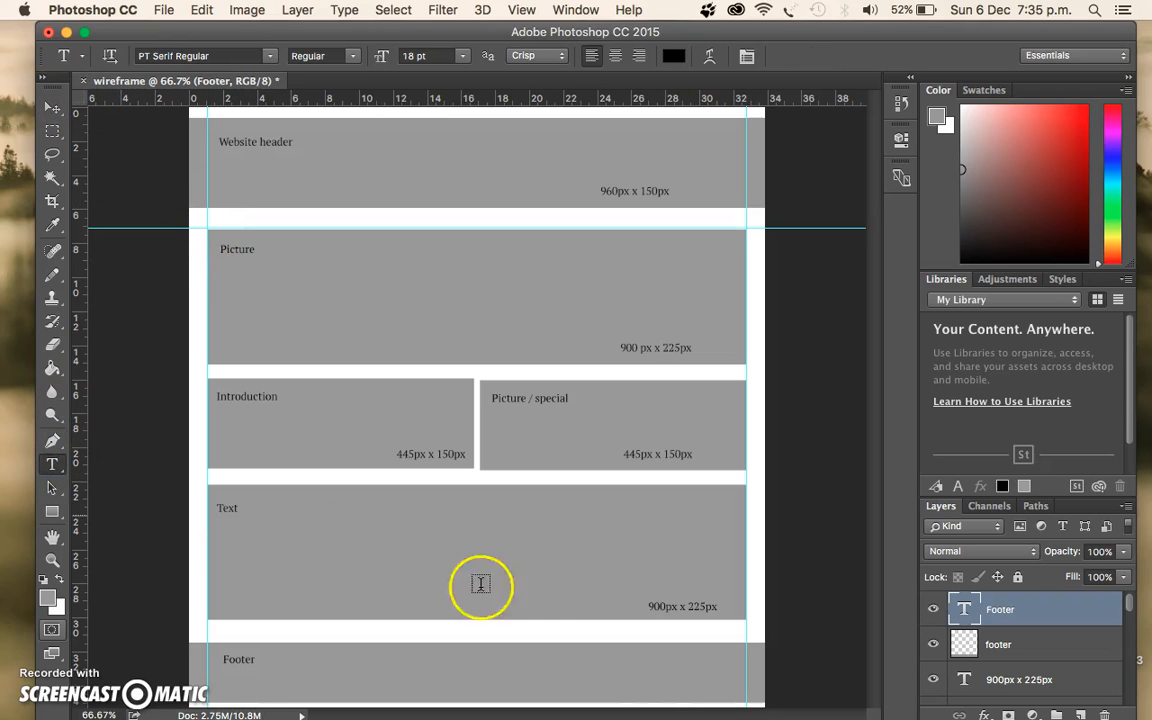
left_click(657, 691)
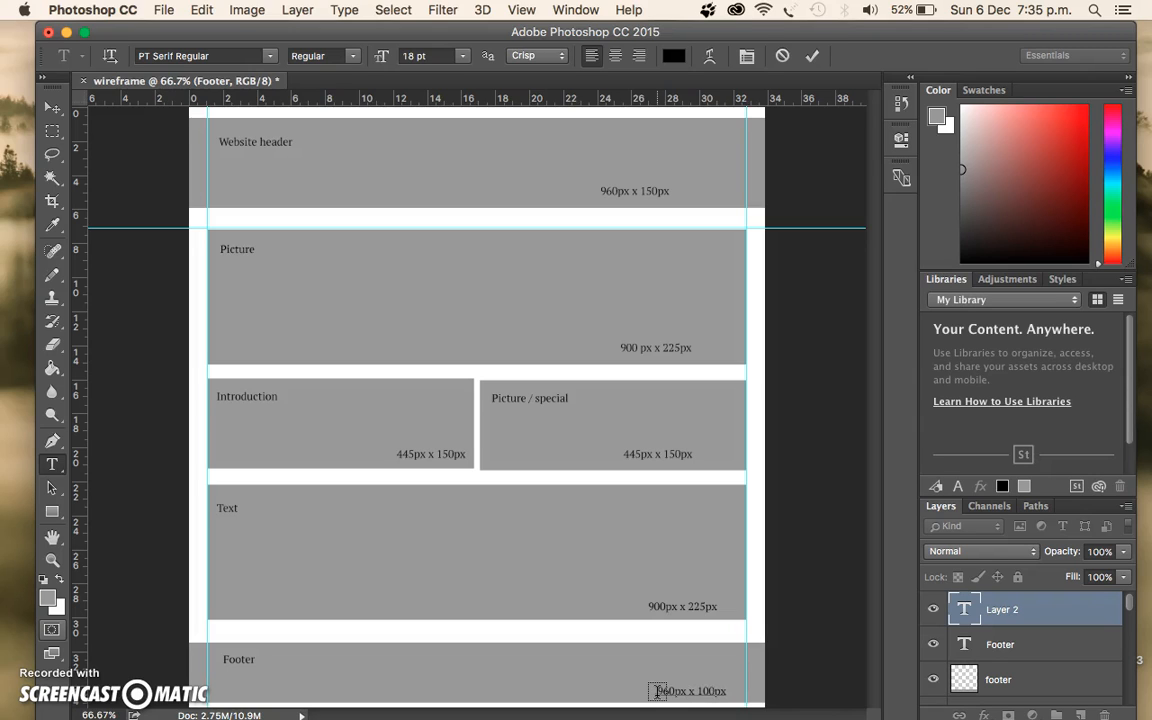
left_click(52, 107)
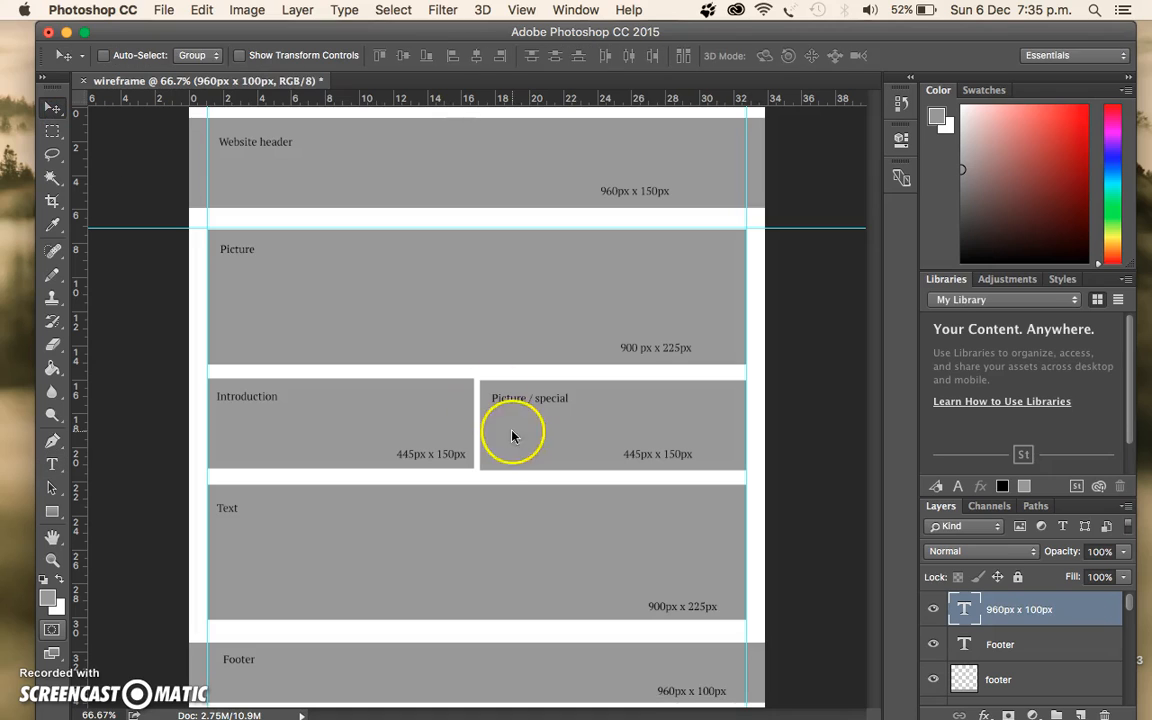
Step: Shift the size labels of the footer and "Text" blocks slightly left, roughly in line with the size labels above
left_click_drag(715, 685, 690, 693)
scroll(1032, 661, "down", 3)
left_click(1032, 661)
left_click_drag(689, 609, 669, 605)
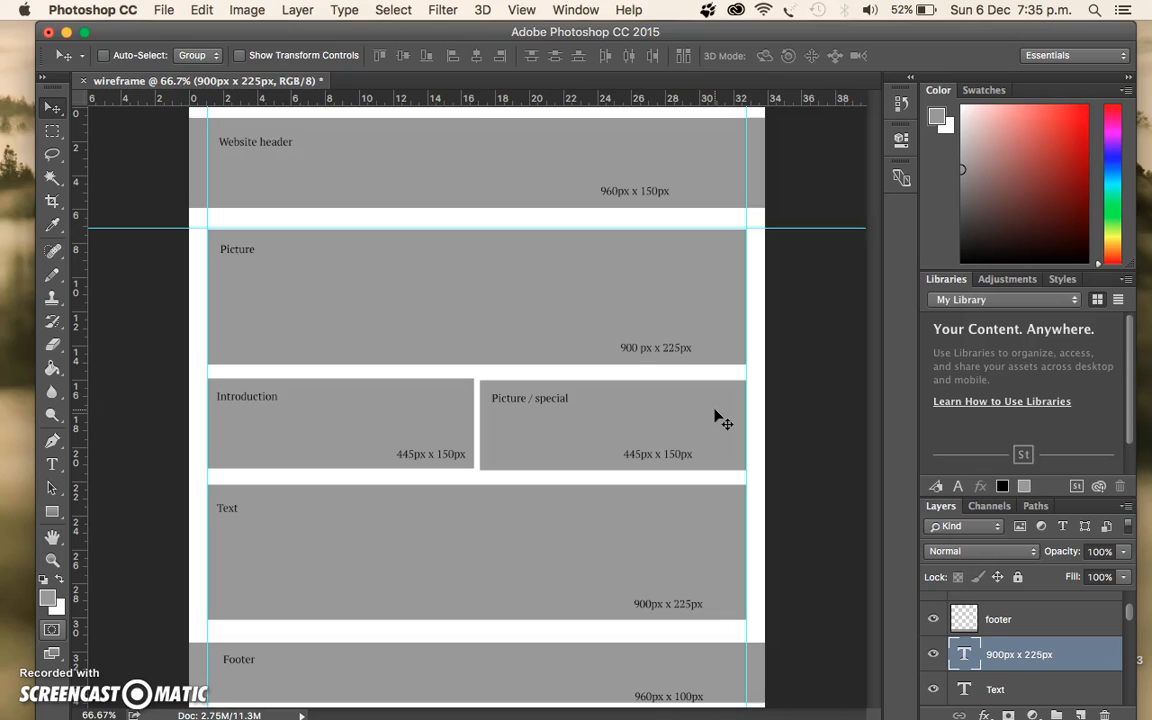
left_click(641, 336)
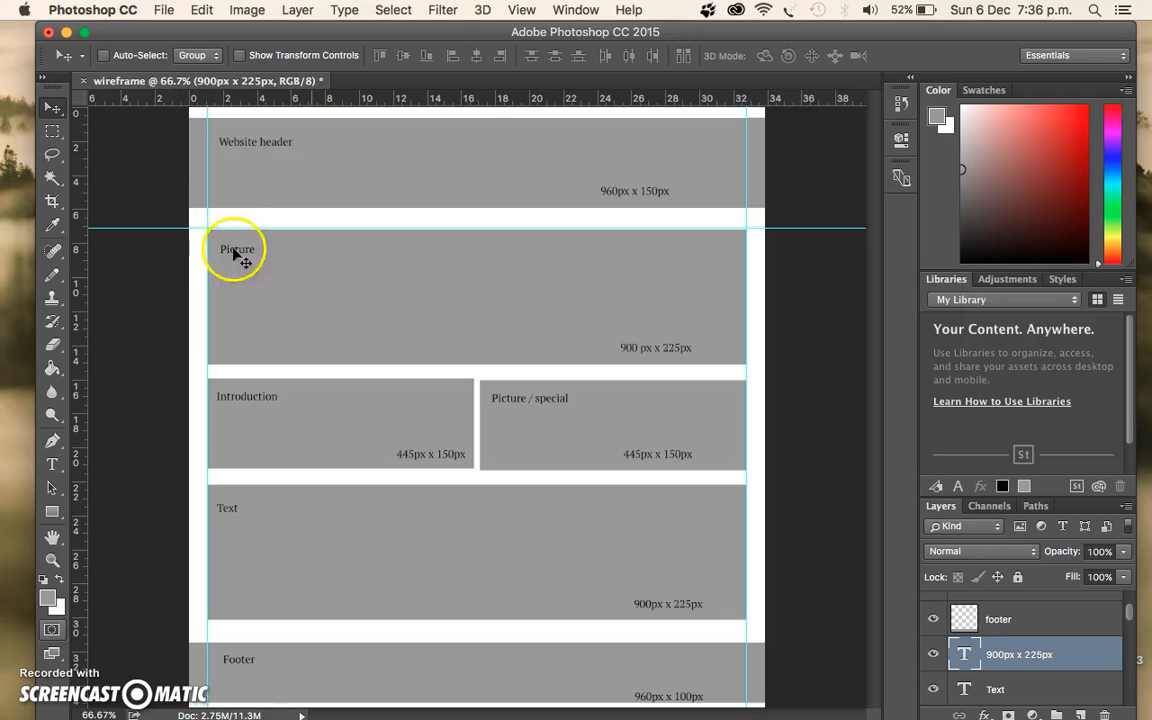
left_click(215, 155)
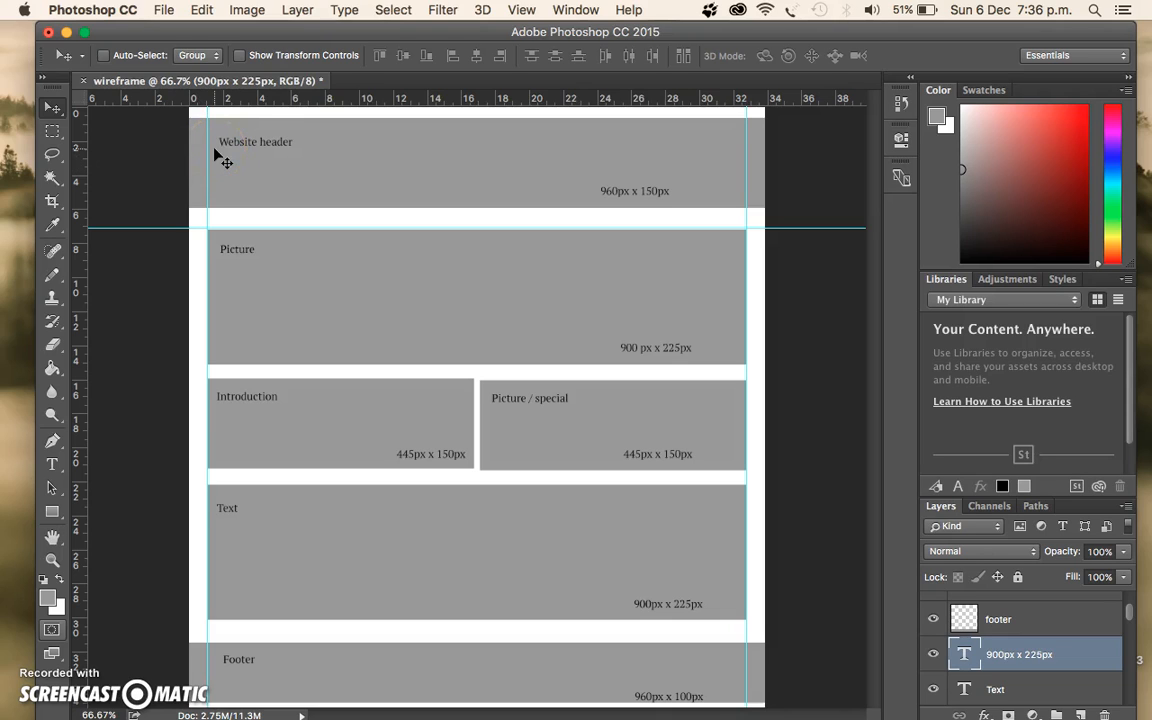
Step: Export the wireframe for the web as a JPEG High image at 960 x 1000 px, saved as wireframe.jpg in the "Design documents" folder
left_click(164, 14)
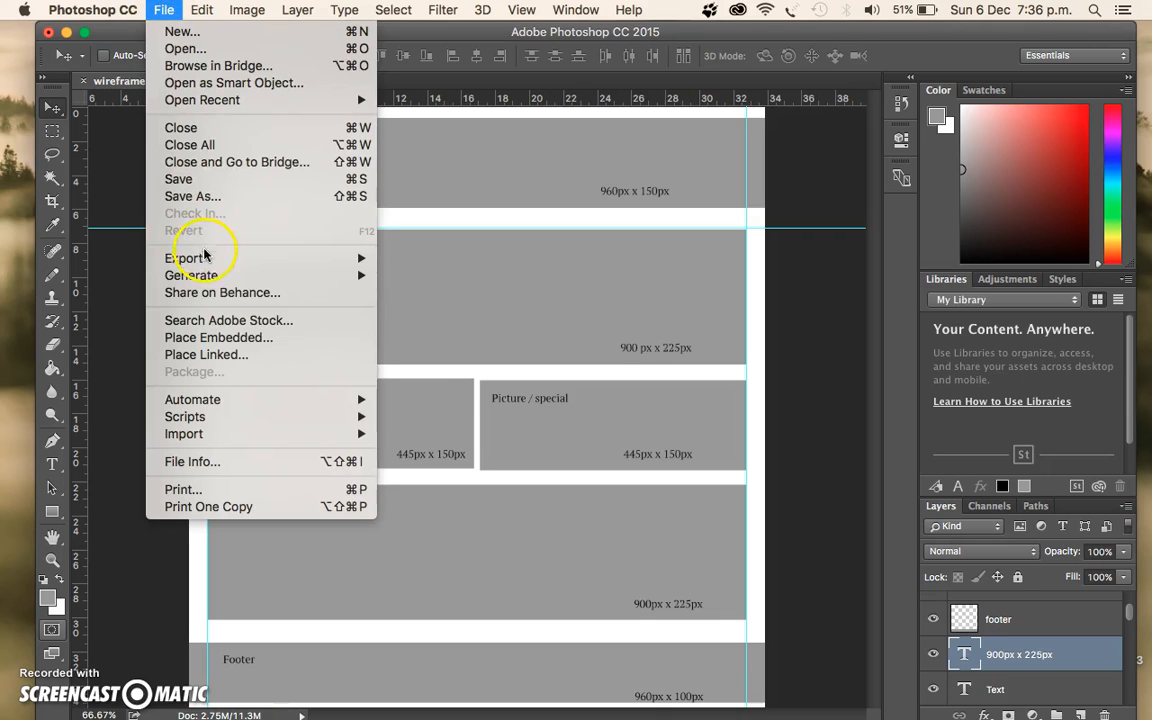
mouse_move(206, 257)
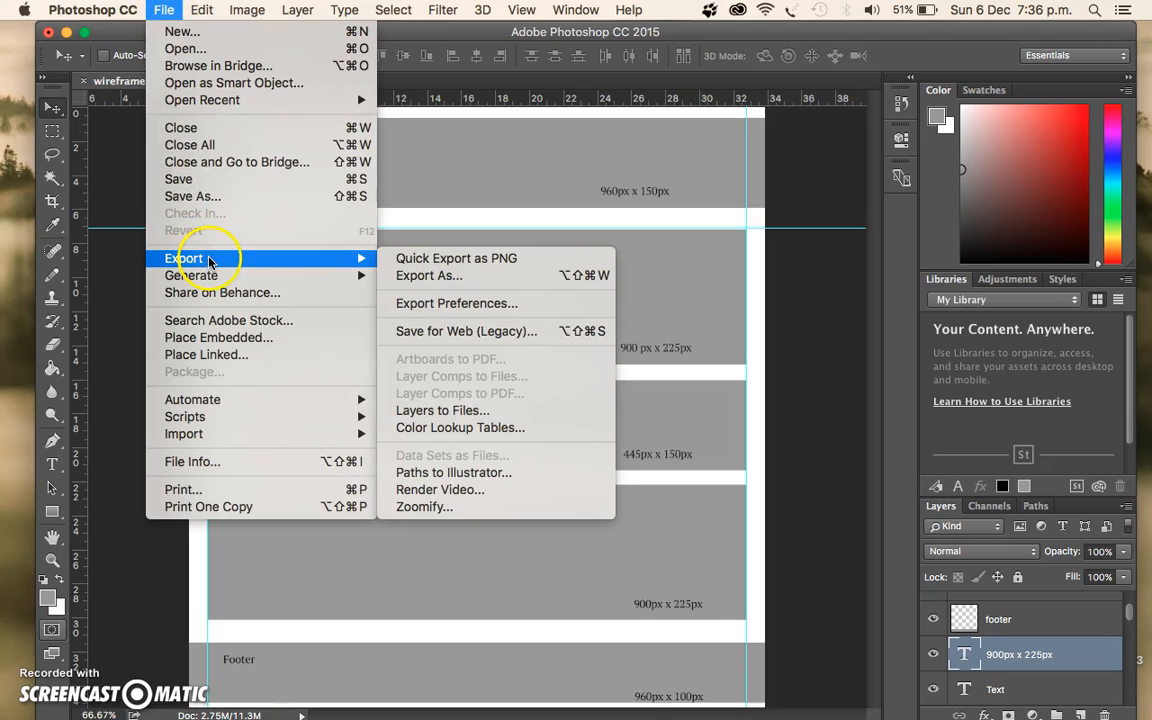
left_click(448, 331)
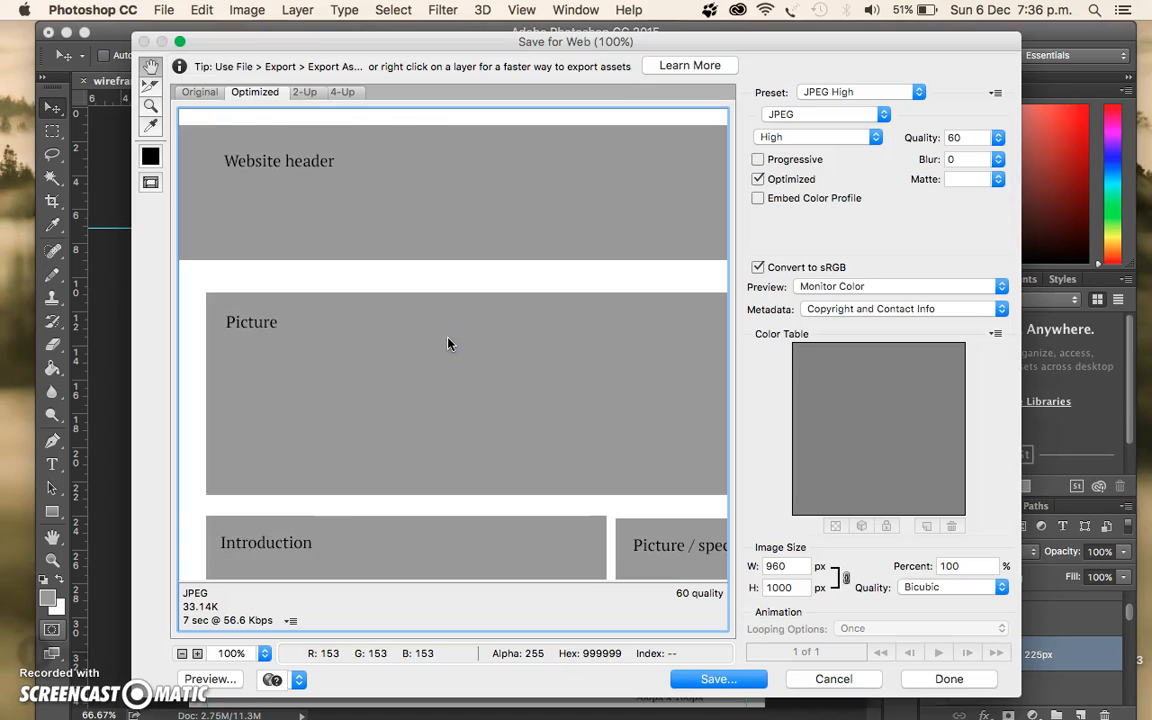
left_click(437, 329)
scroll(424, 309, "down", 5)
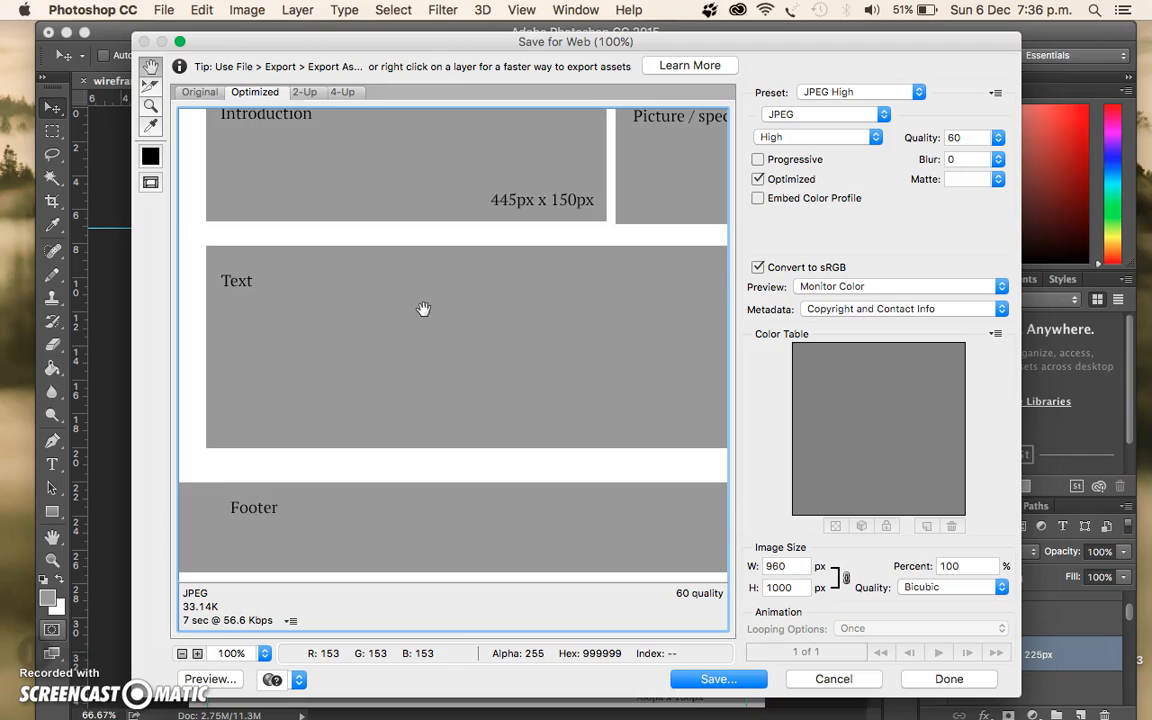
scroll(424, 309, "up", 5)
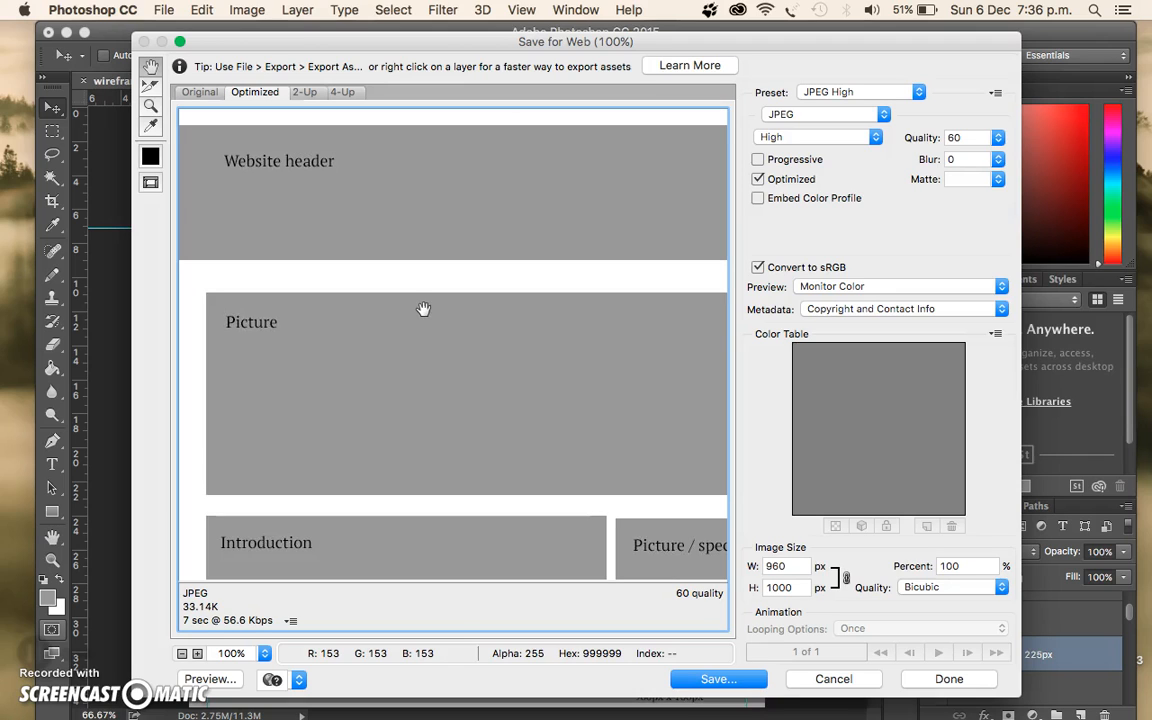
left_click(720, 678)
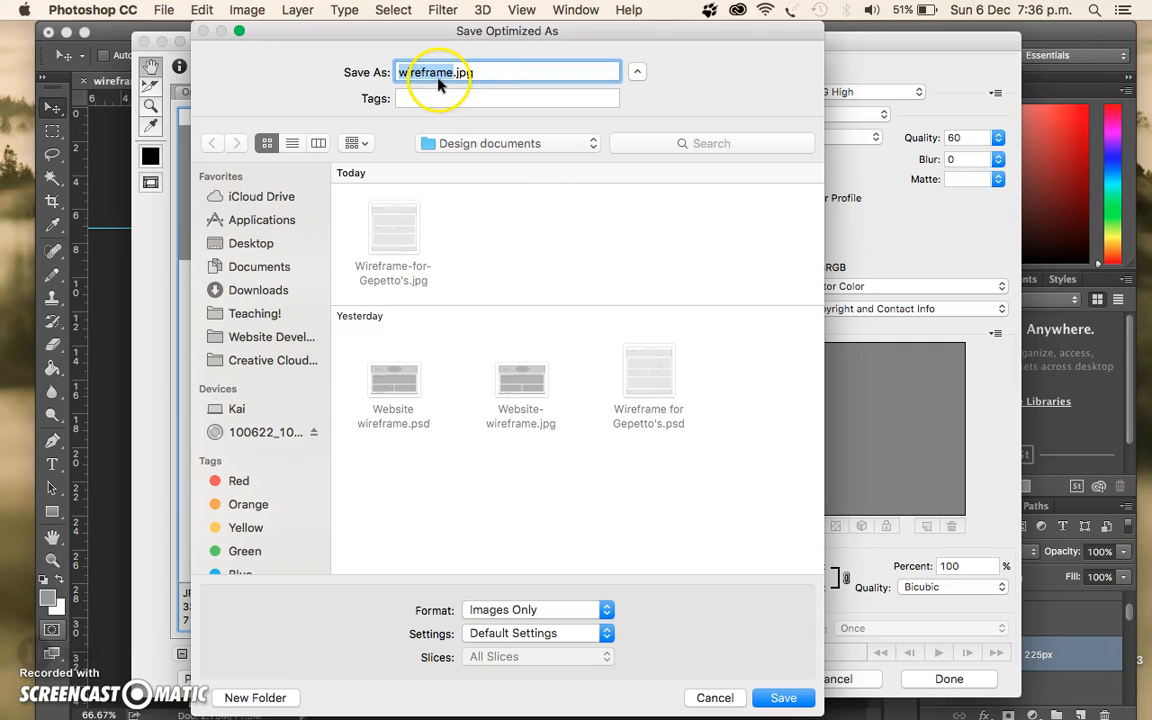
left_click(793, 699)
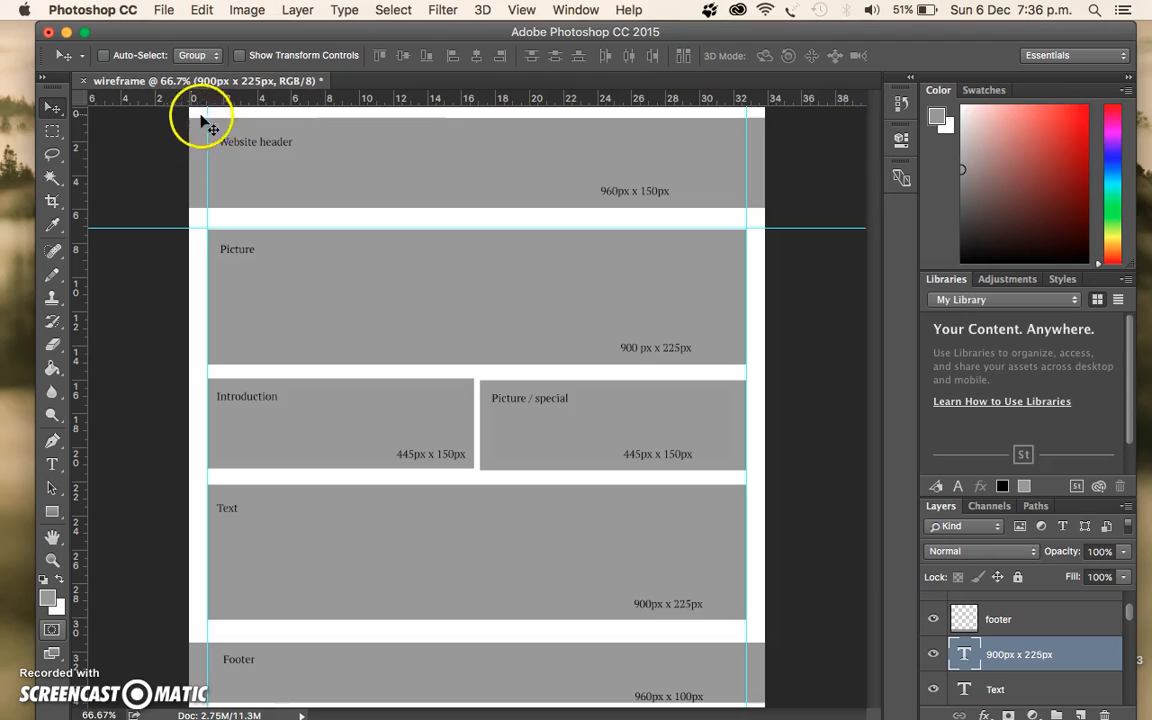
Step: Save the layered document in Photoshop format as wireframe2.psd in the "Design documents" folder, with Maximize Compatibility on
left_click(164, 10)
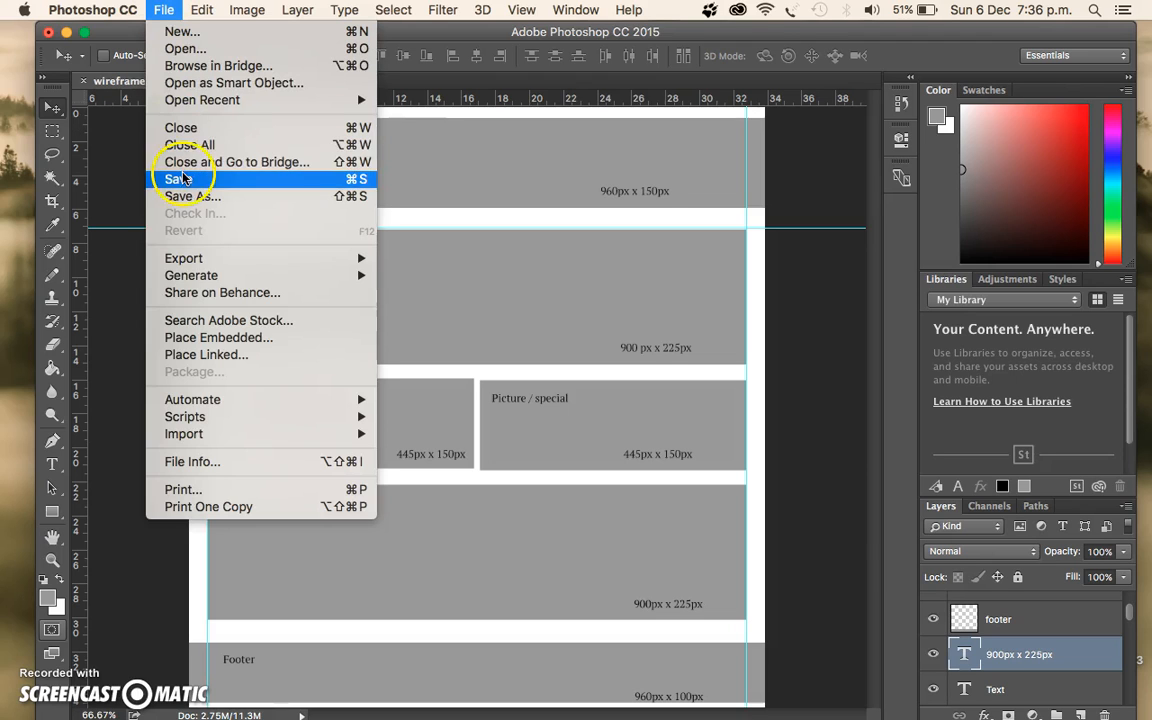
left_click(226, 181)
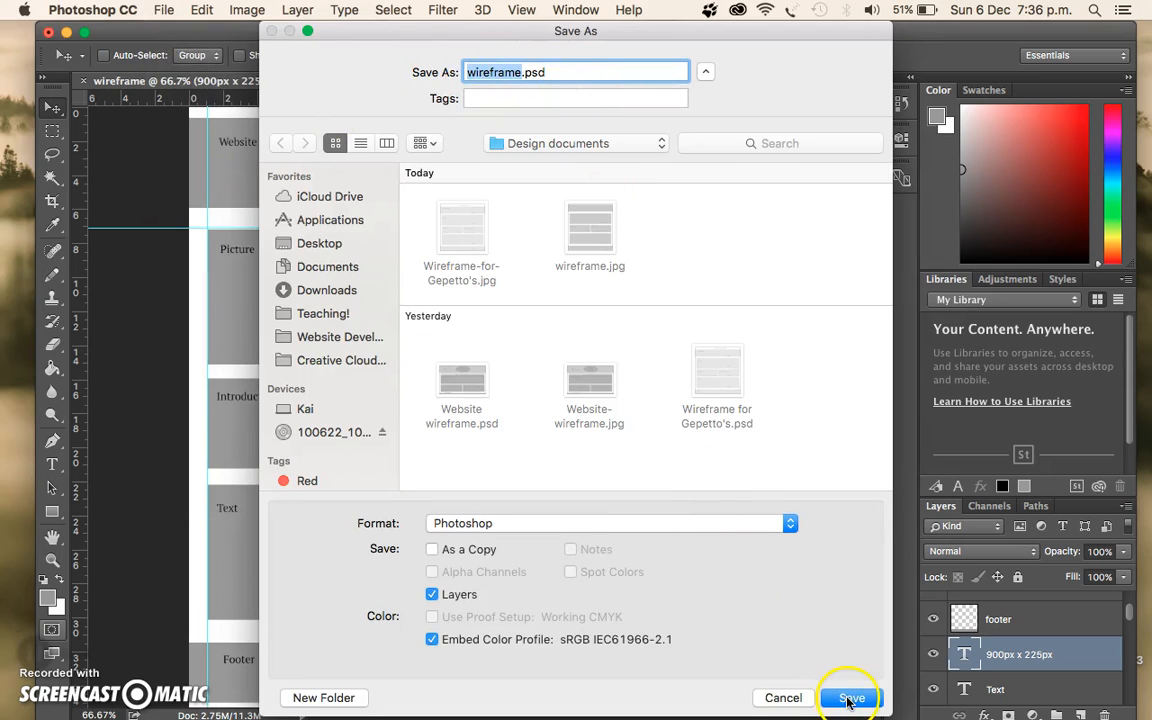
key("Left")
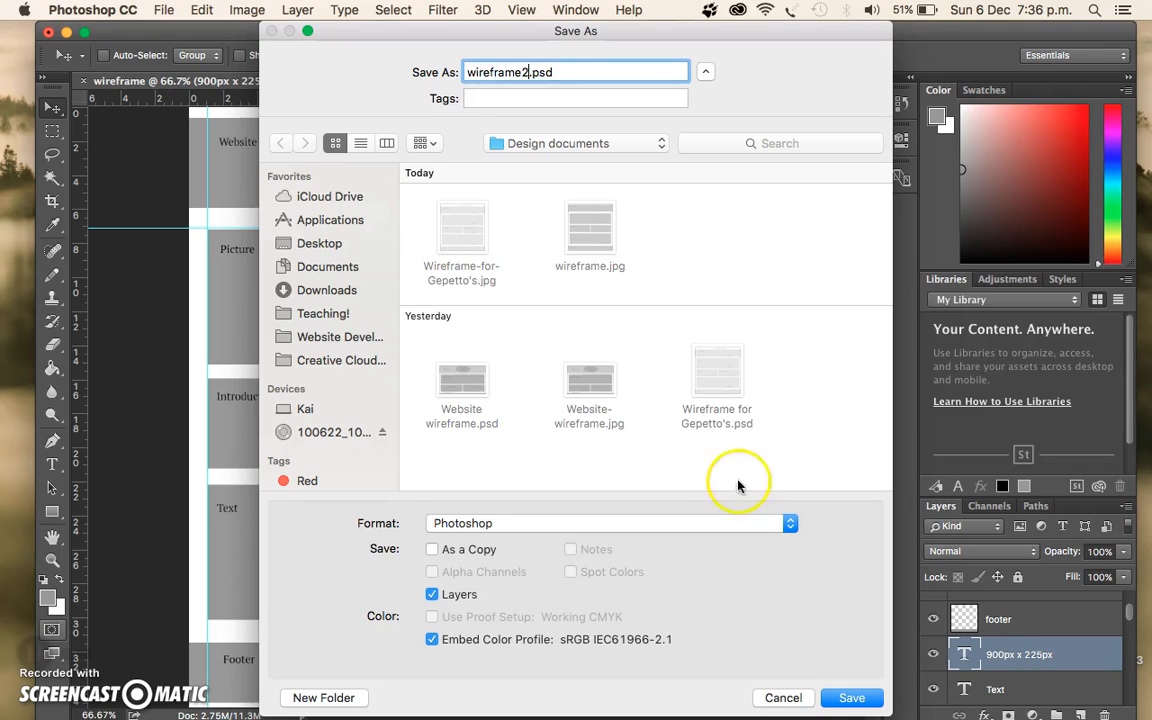
left_click(850, 698)
left_click(801, 291)
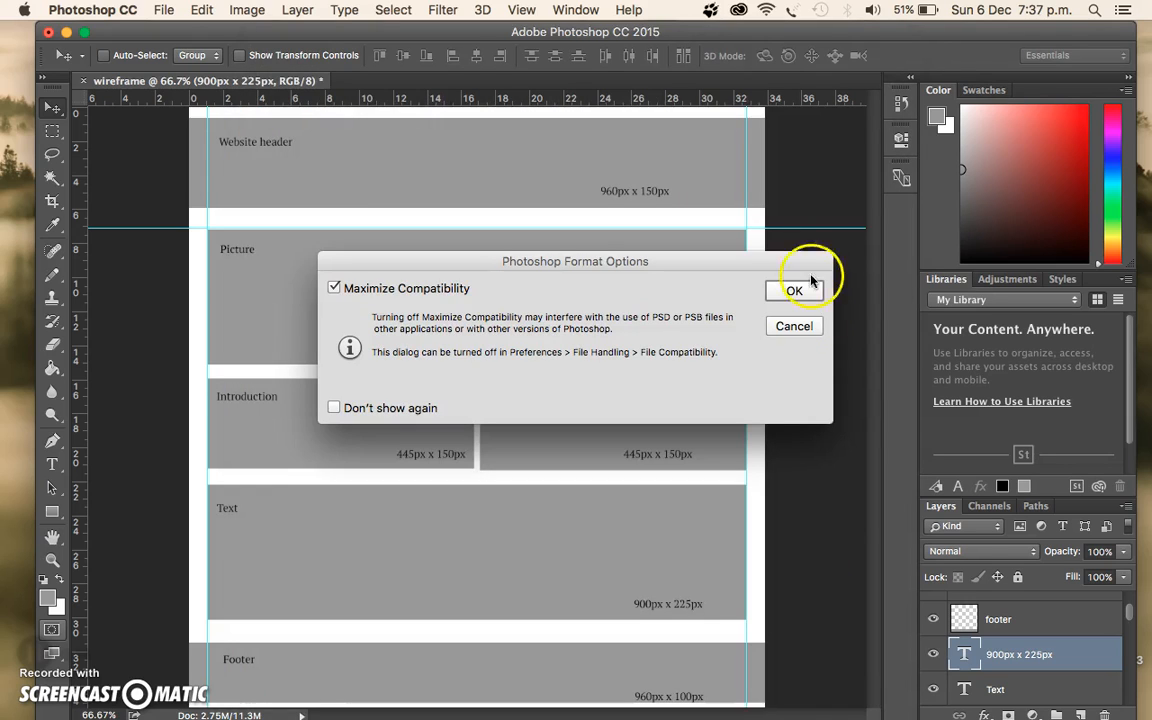